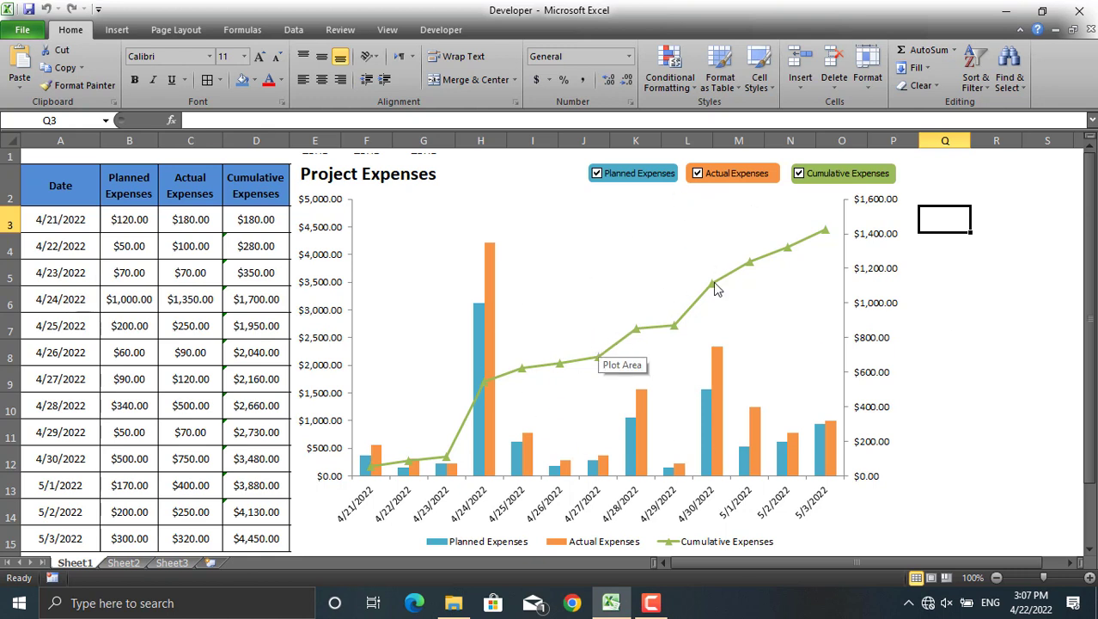
Toggle the chart checkboxes so only Planned Expenses bars remain, then move to Sheet2
{"action": "left_click", "coordinate": [801, 174]}
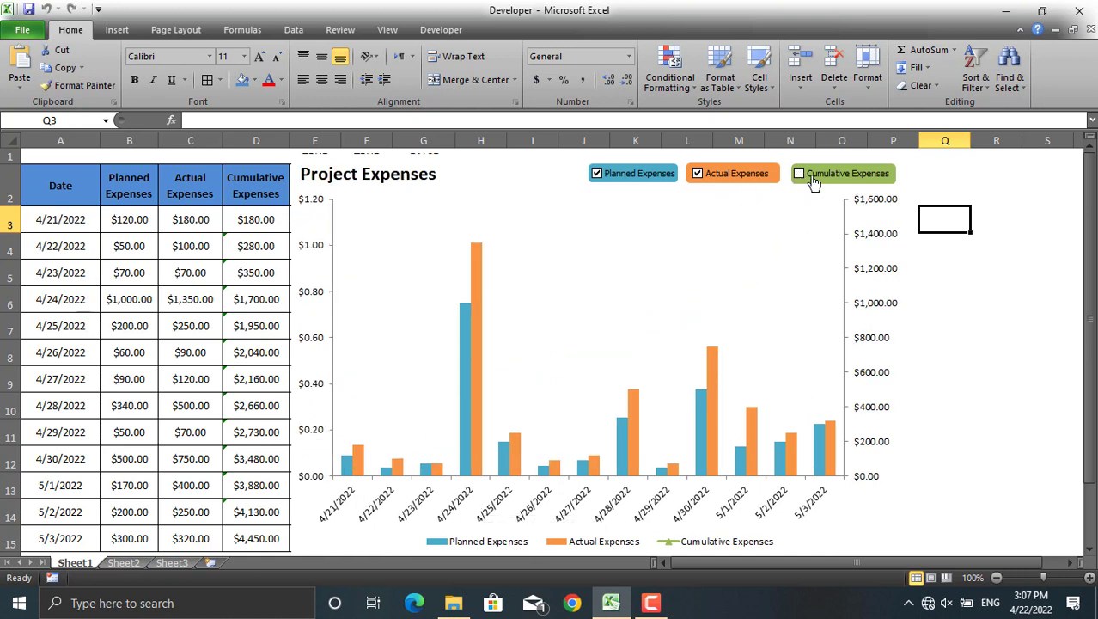
{"action": "left_click", "coordinate": [814, 183]}
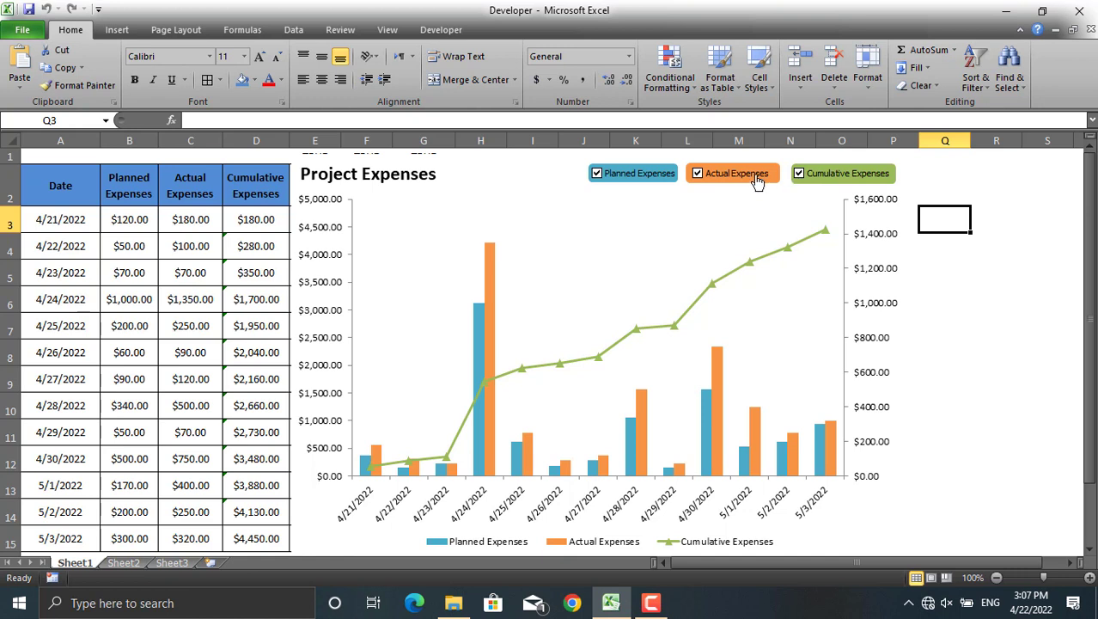
{"action": "left_click", "coordinate": [730, 176]}
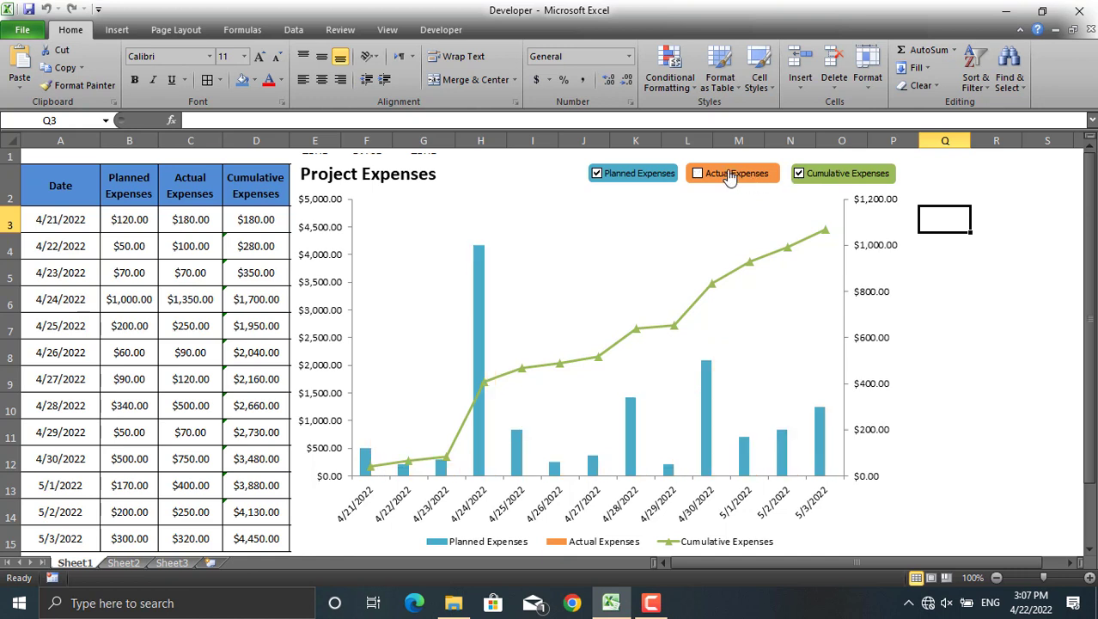
{"action": "left_click", "coordinate": [645, 177]}
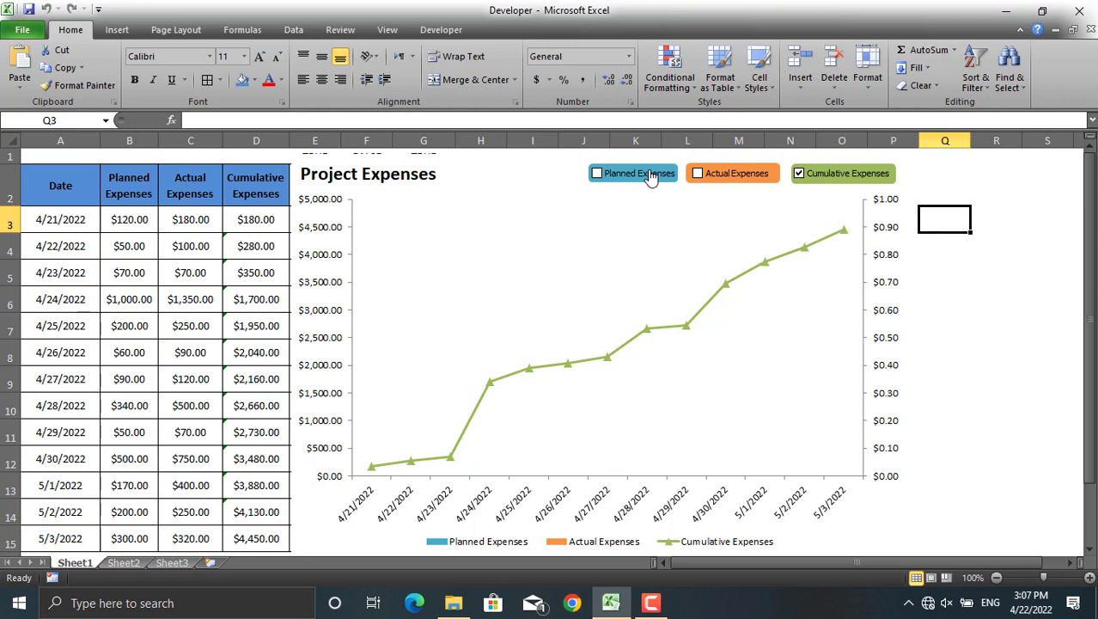
{"action": "left_click", "coordinate": [650, 177]}
{"action": "left_click", "coordinate": [799, 176]}
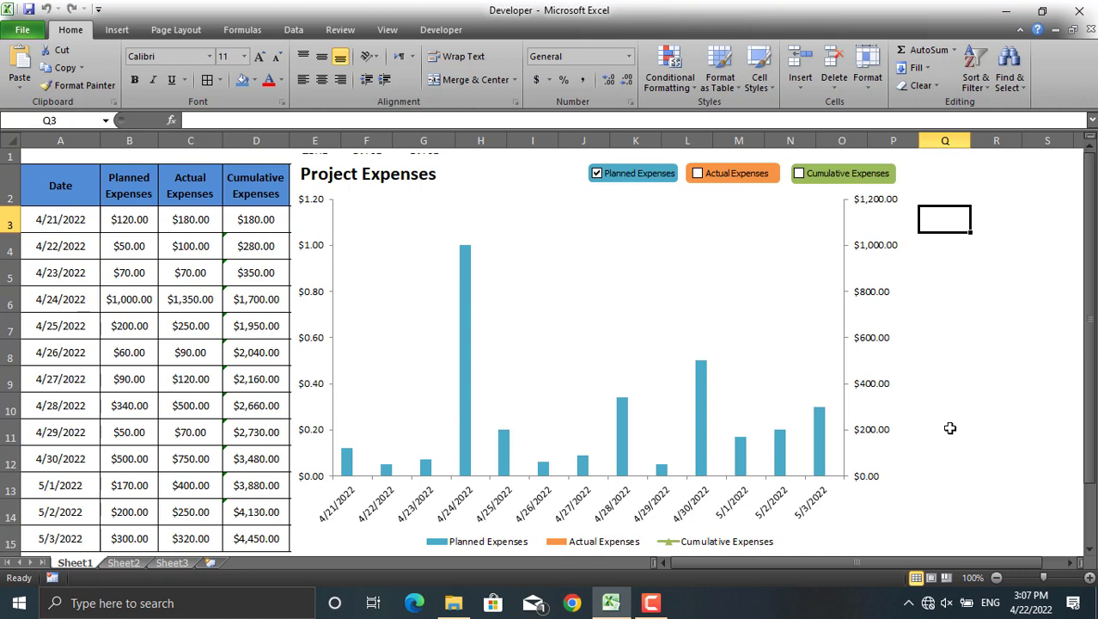
{"action": "key", "text": "ctrl+Page_Down"}
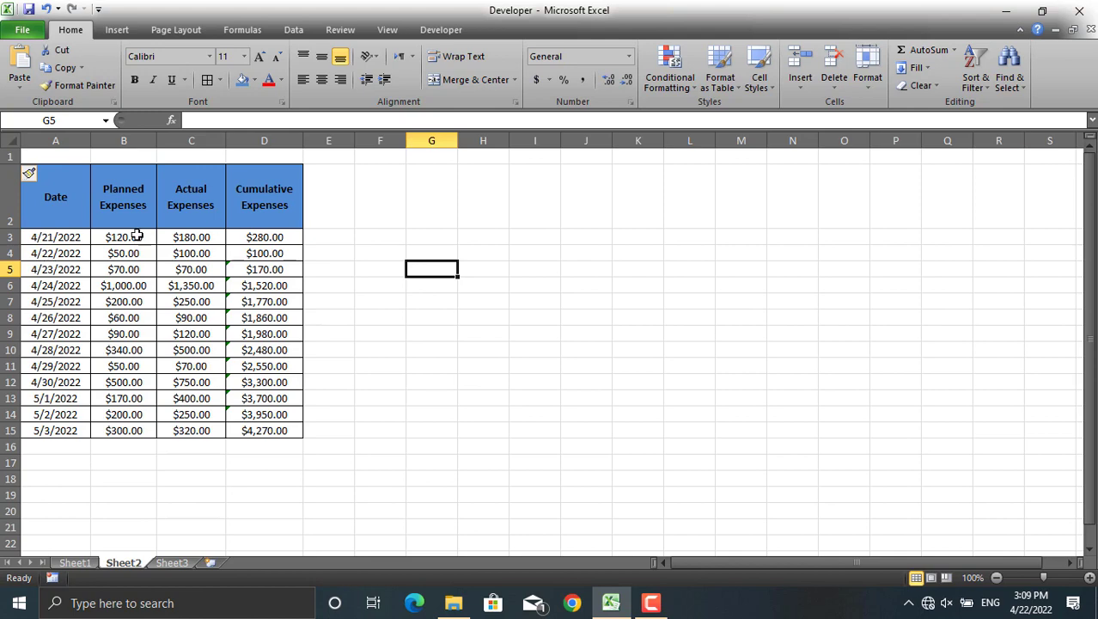
{"action": "left_click", "coordinate": [76, 563]}
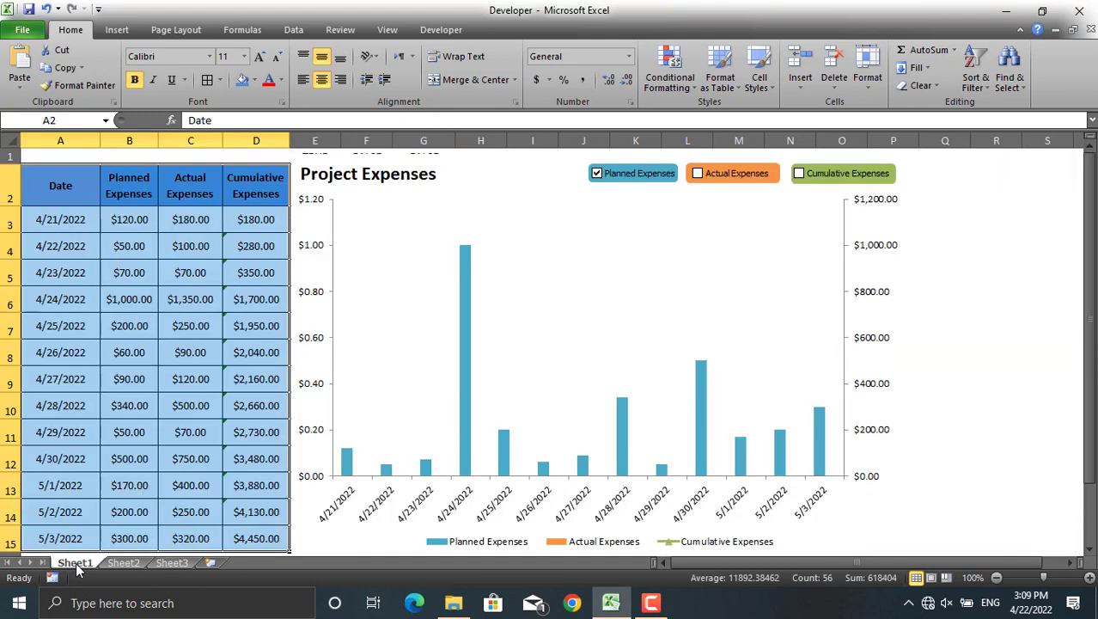
{"action": "left_click", "coordinate": [133, 564]}
{"action": "left_click", "coordinate": [76, 563]}
{"action": "key", "text": "ctrl+Page_Down"}
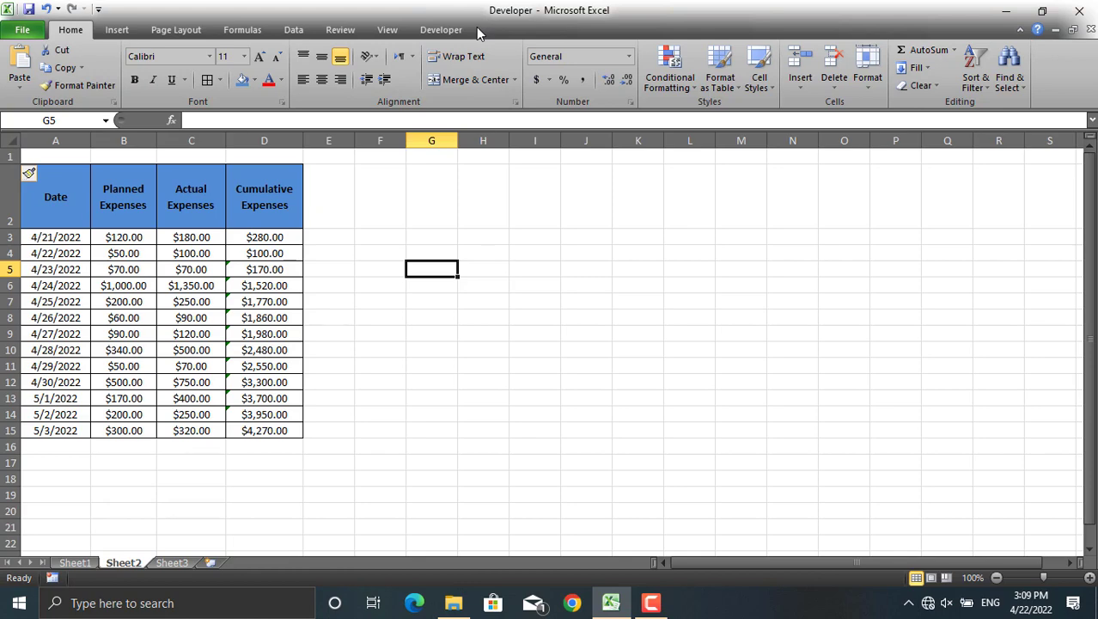
{"action": "left_click", "coordinate": [22, 32]}
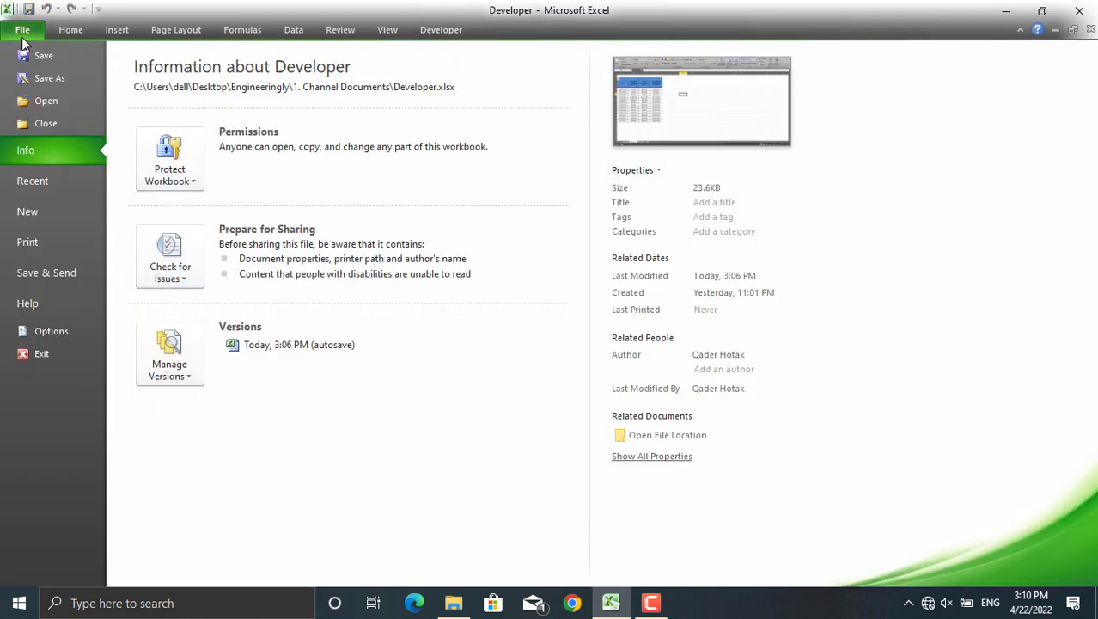
{"action": "left_click", "coordinate": [53, 330]}
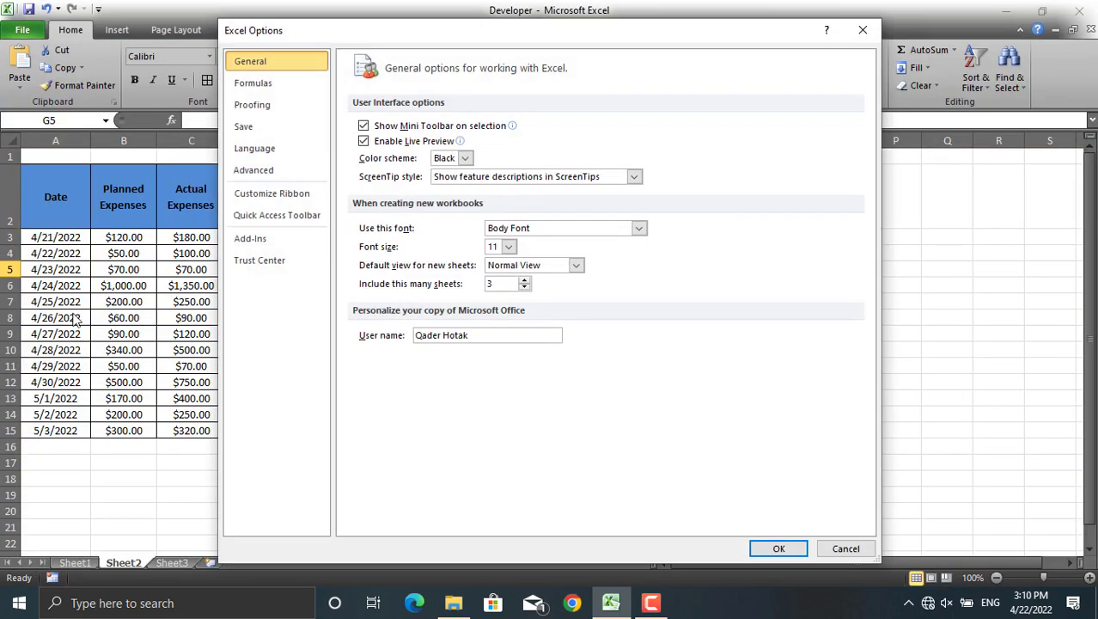
{"action": "left_click", "coordinate": [305, 195]}
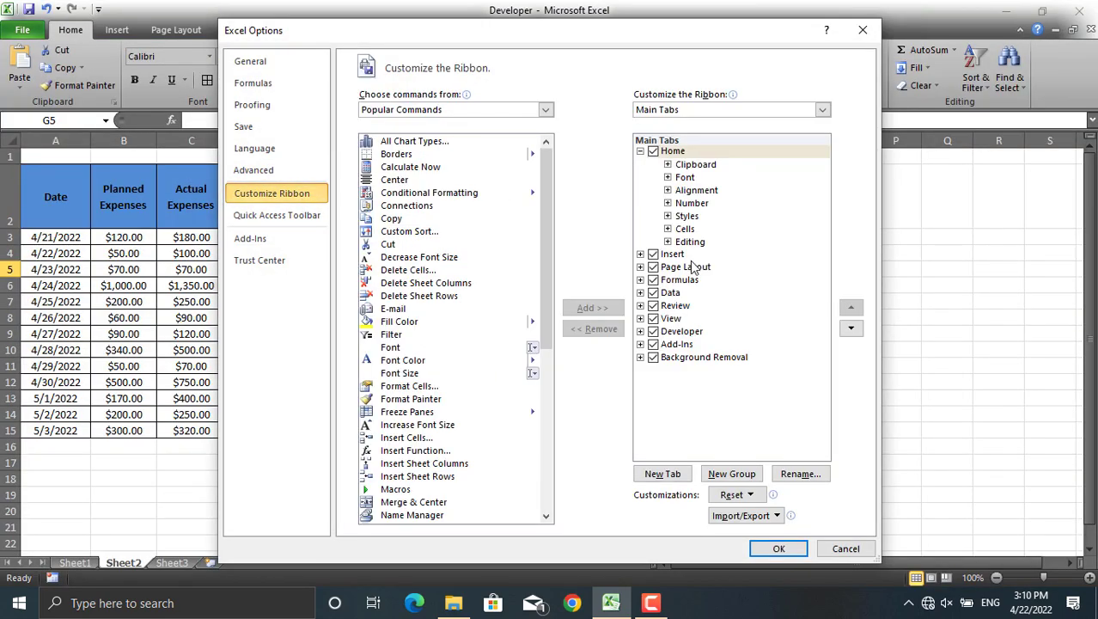
{"action": "left_click", "coordinate": [653, 332]}
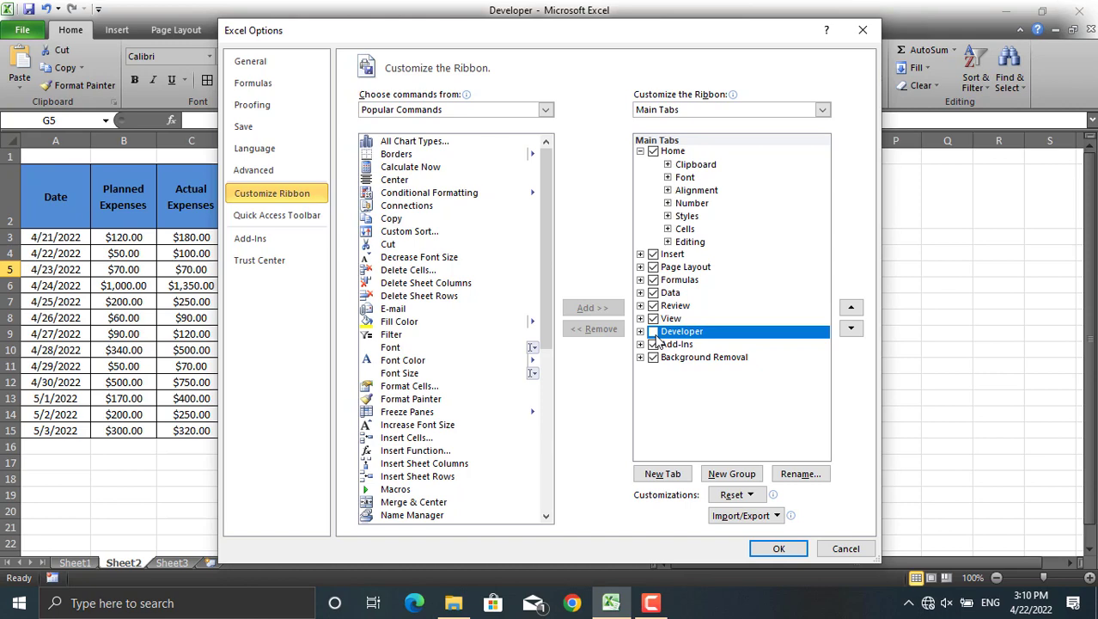
{"action": "left_click", "coordinate": [793, 548]}
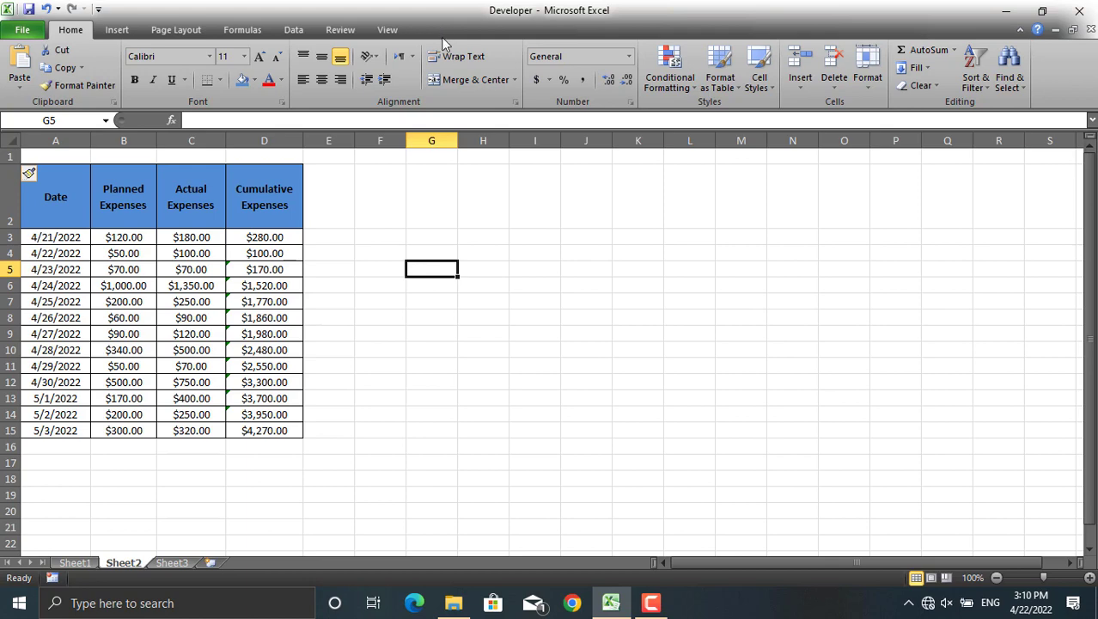
{"action": "right_click", "coordinate": [461, 99]}
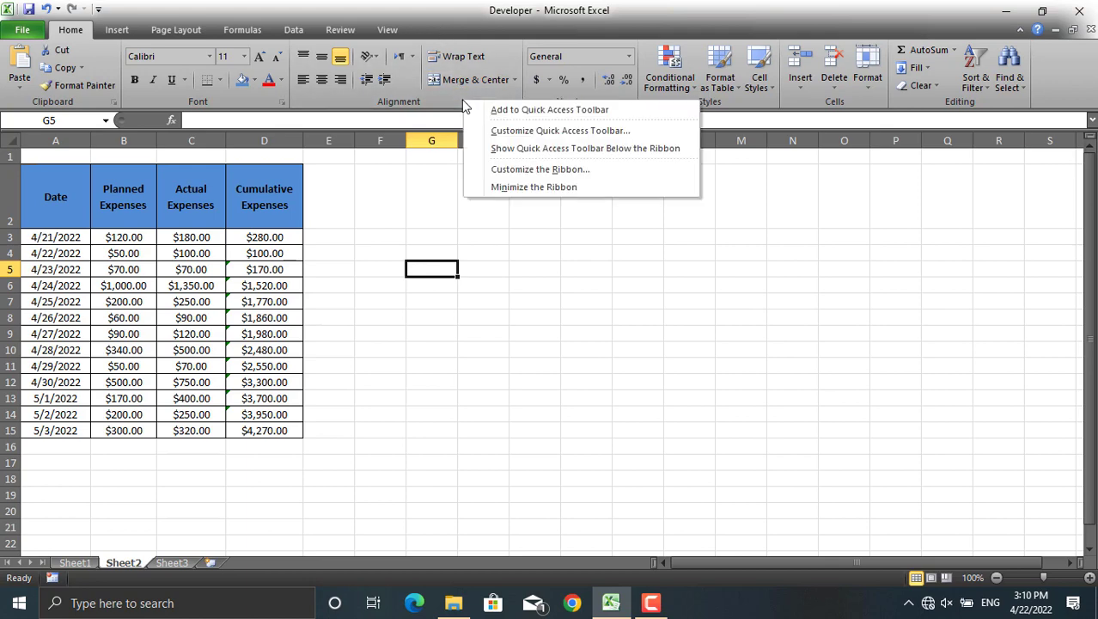
{"action": "left_click", "coordinate": [544, 176]}
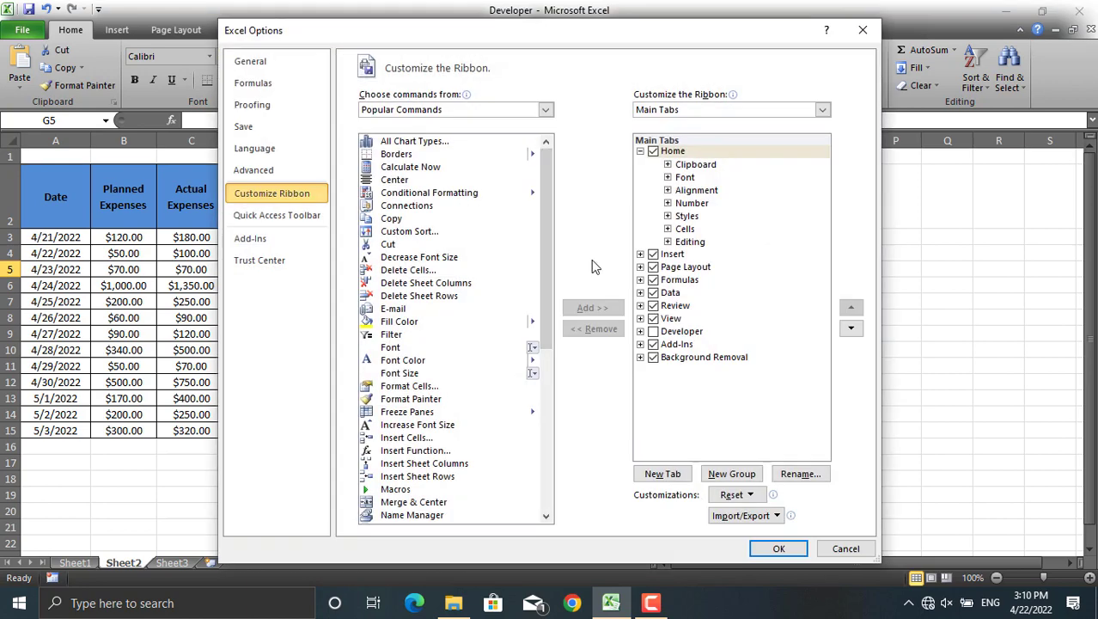
{"action": "left_click", "coordinate": [655, 332]}
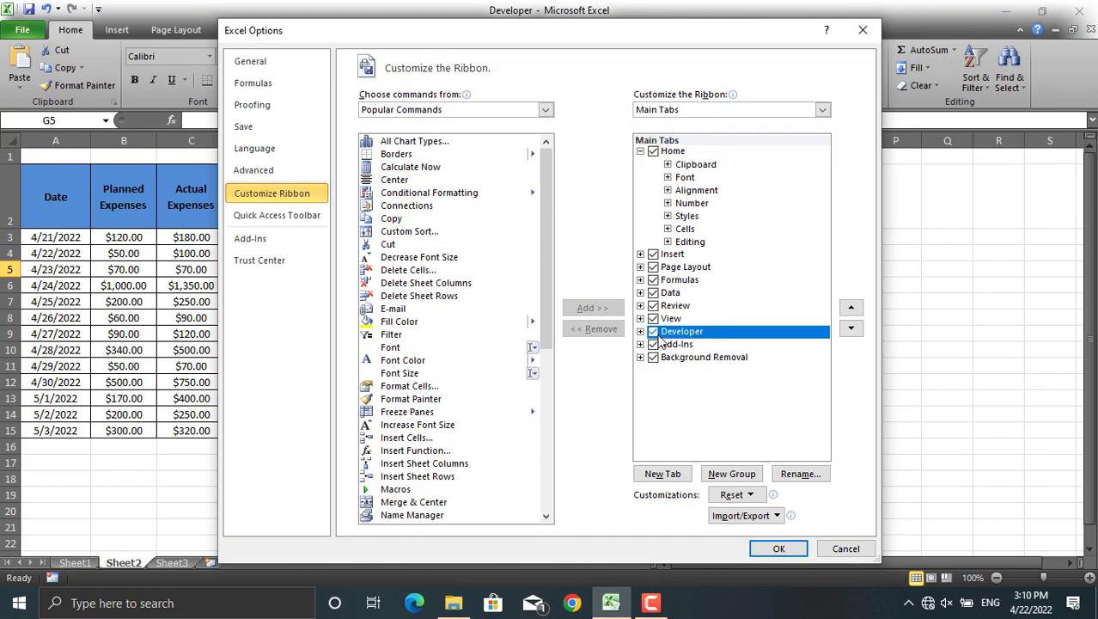
{"action": "left_click", "coordinate": [801, 551]}
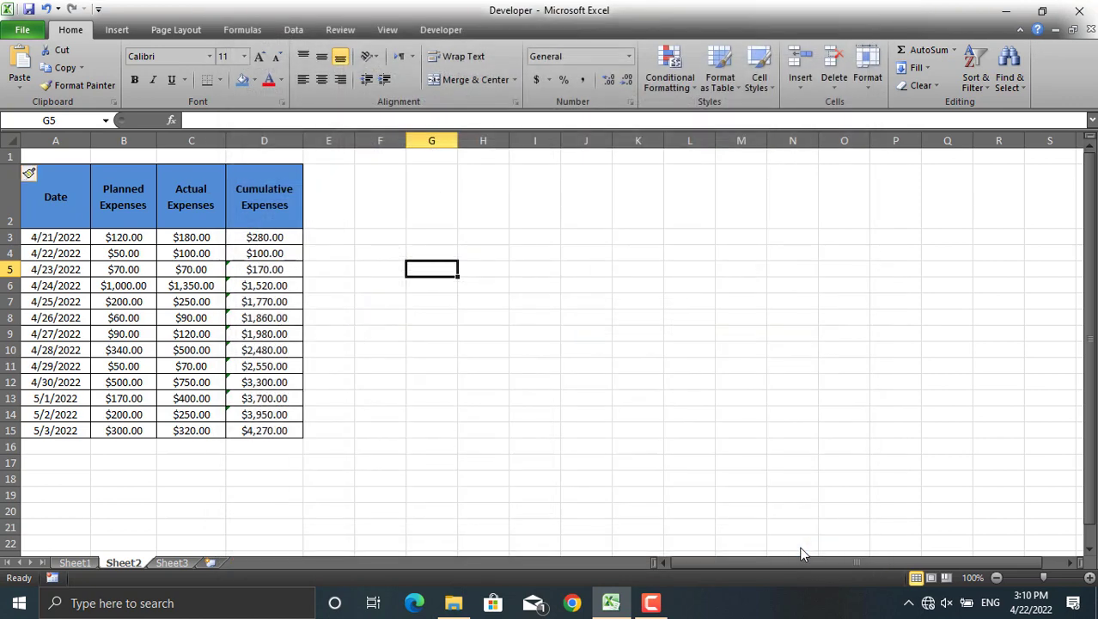
Draw a Form Control check box to the right of the expenses table
{"action": "left_click", "coordinate": [450, 32]}
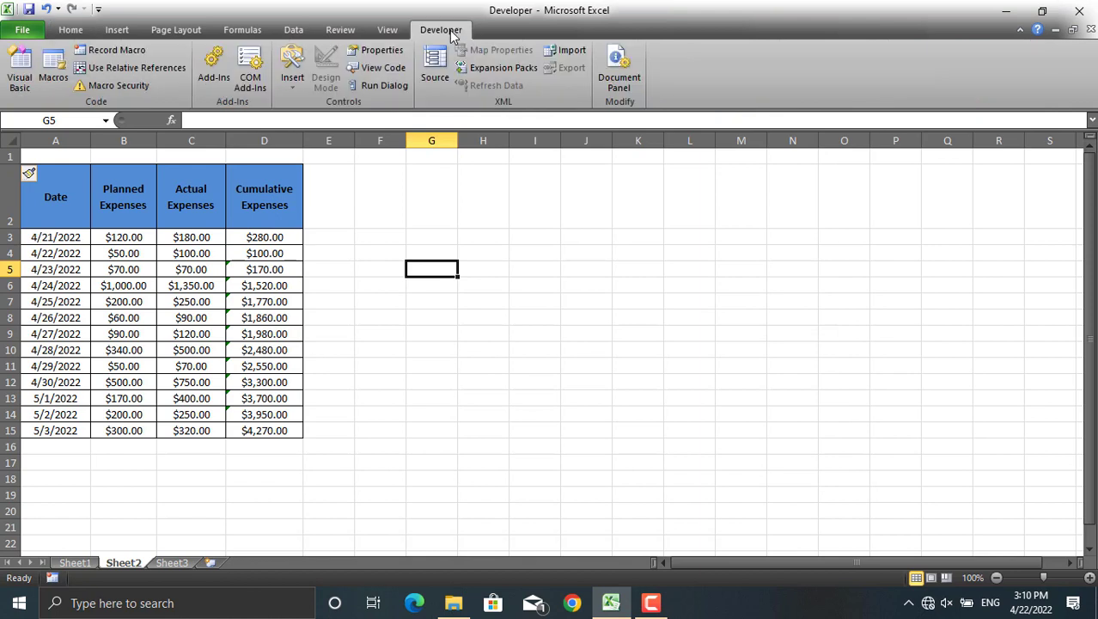
{"action": "left_click", "coordinate": [296, 86]}
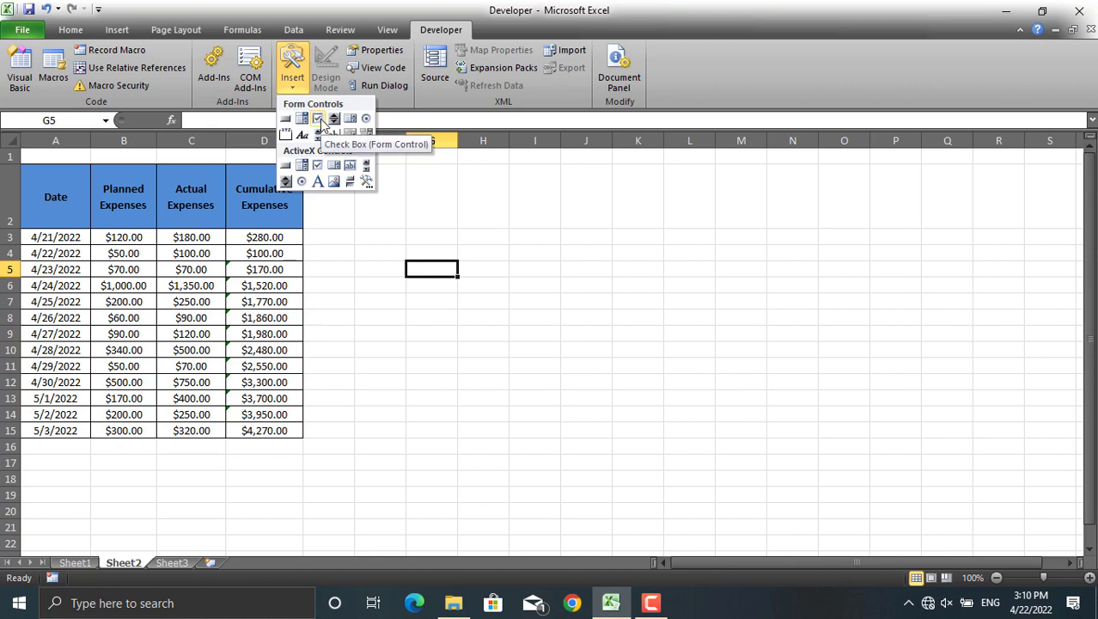
{"action": "left_click", "coordinate": [318, 119]}
{"action": "mouse_move", "coordinate": [521, 253]}
{"action": "left_mouse_down"}
{"action": "mouse_move", "coordinate": [588, 282]}
{"action": "mouse_move", "coordinate": [618, 274]}
{"action": "left_mouse_up"}
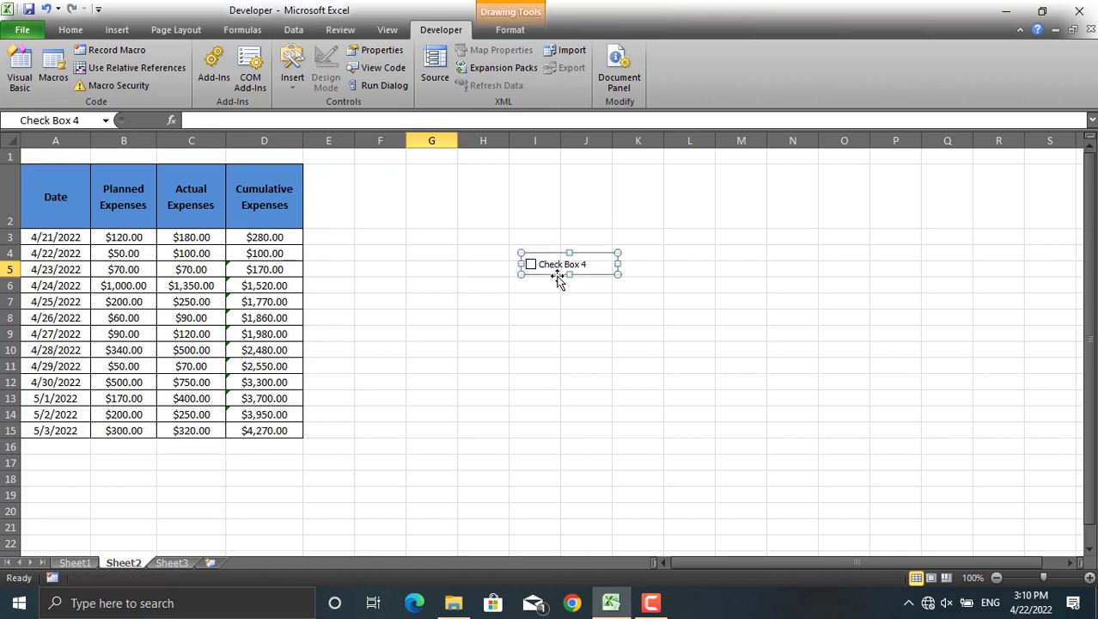
Link the check box to cell $E$1 and tick it so E1 reads TRUE
{"action": "right_click", "coordinate": [558, 277]}
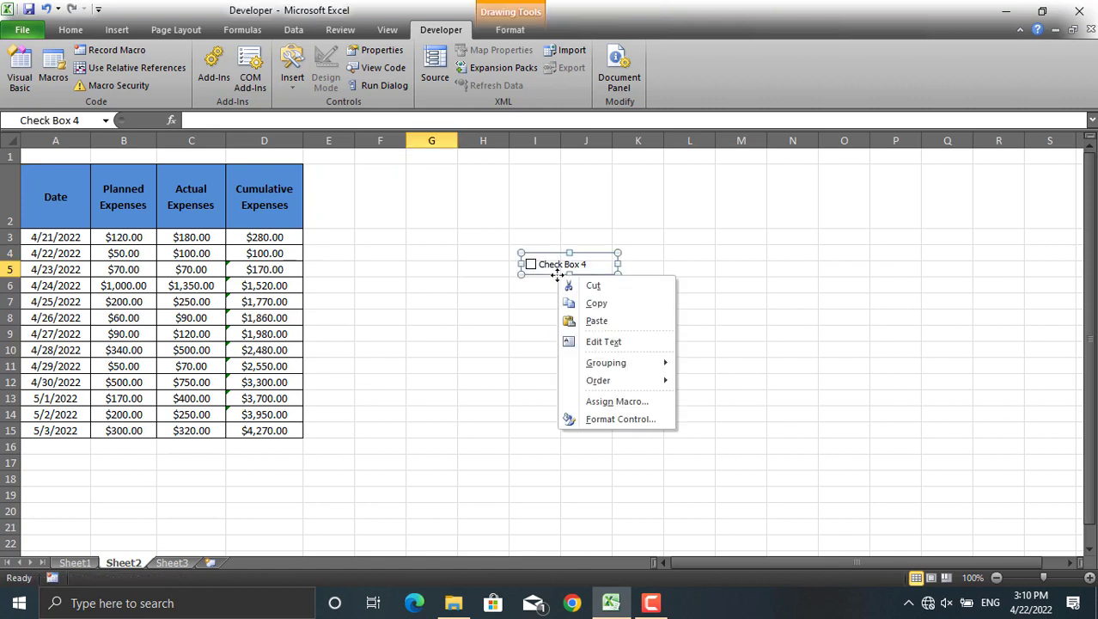
{"action": "left_click", "coordinate": [616, 421]}
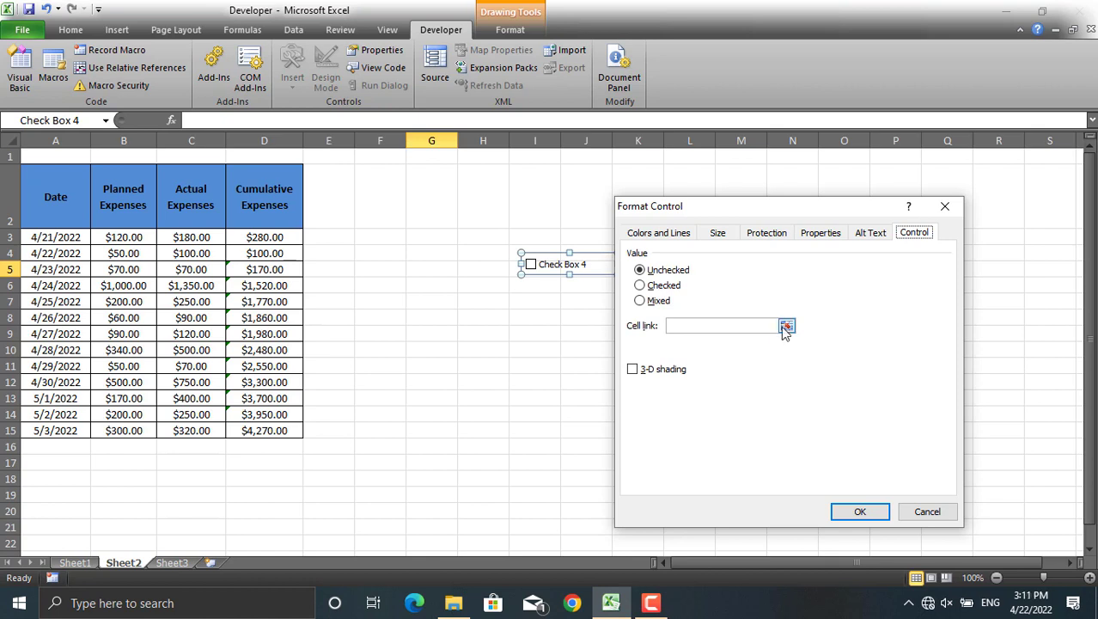
{"action": "left_click", "coordinate": [699, 322]}
{"action": "left_click", "coordinate": [337, 161]}
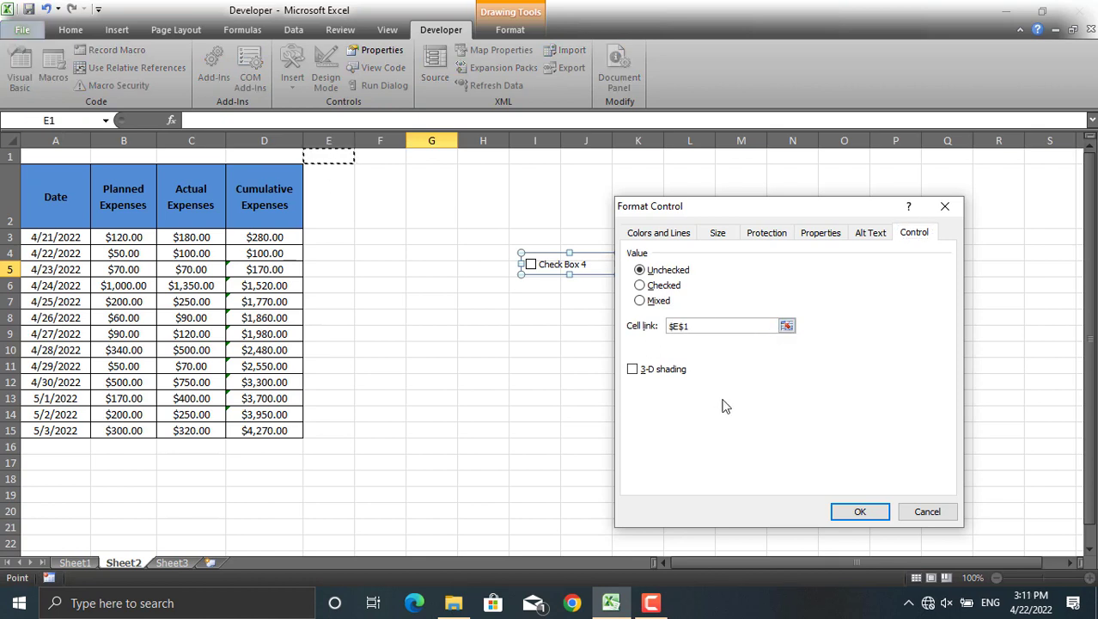
{"action": "left_click", "coordinate": [859, 511]}
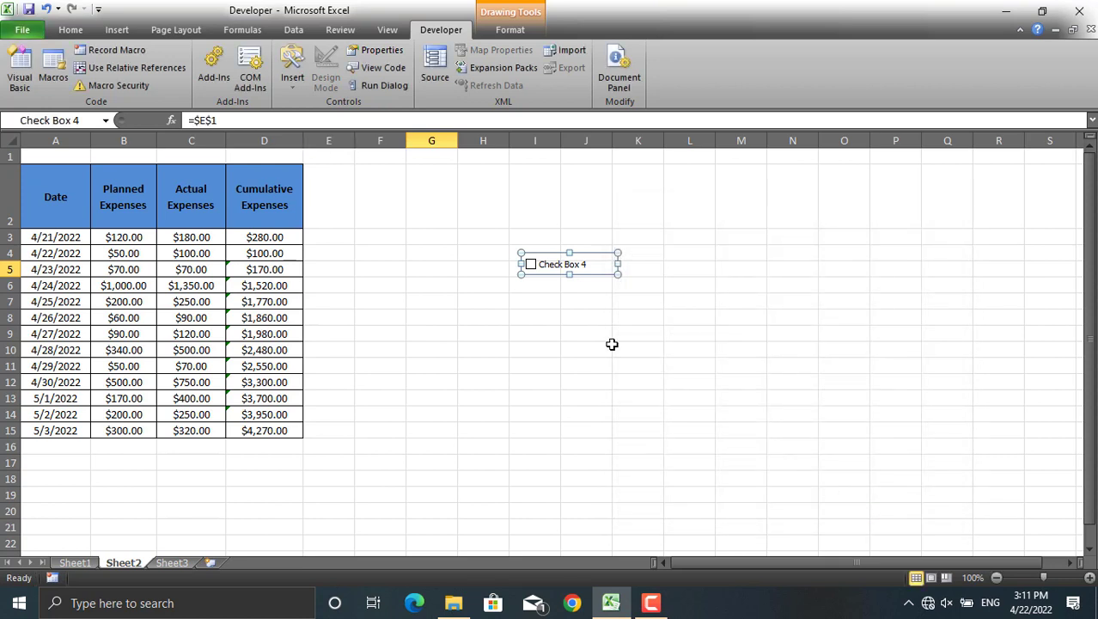
{"action": "left_click", "coordinate": [535, 301]}
{"action": "left_click", "coordinate": [530, 265]}
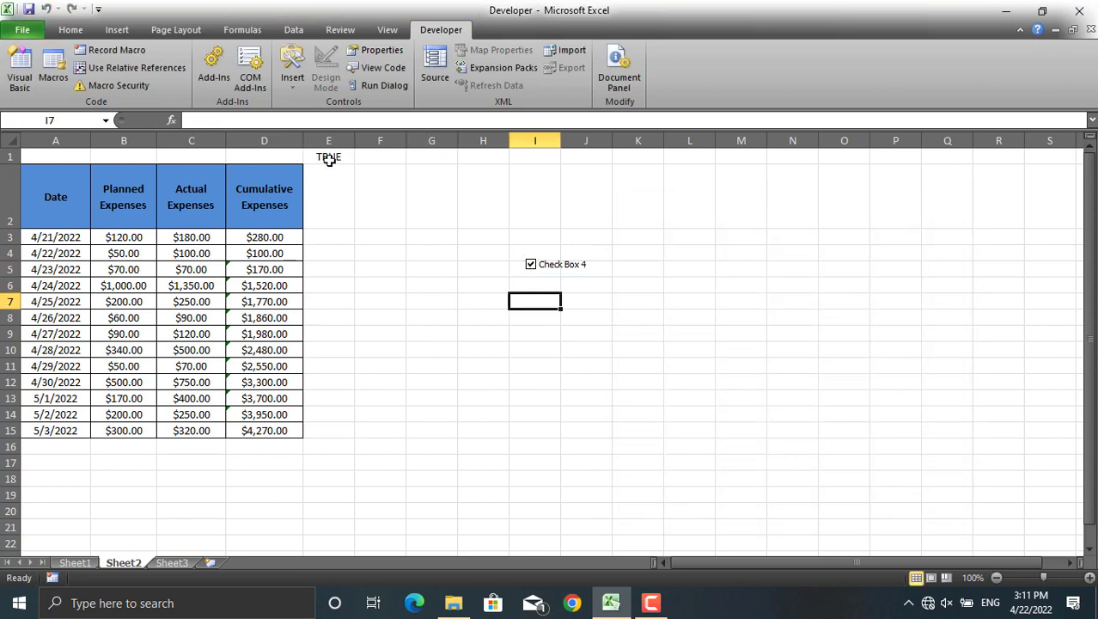
Copy the linked check box, paste two copies, and move one up near columns M–N
{"action": "left_click", "coordinate": [531, 267]}
{"action": "left_click", "coordinate": [555, 272]}
{"action": "right_click", "coordinate": [554, 272]}
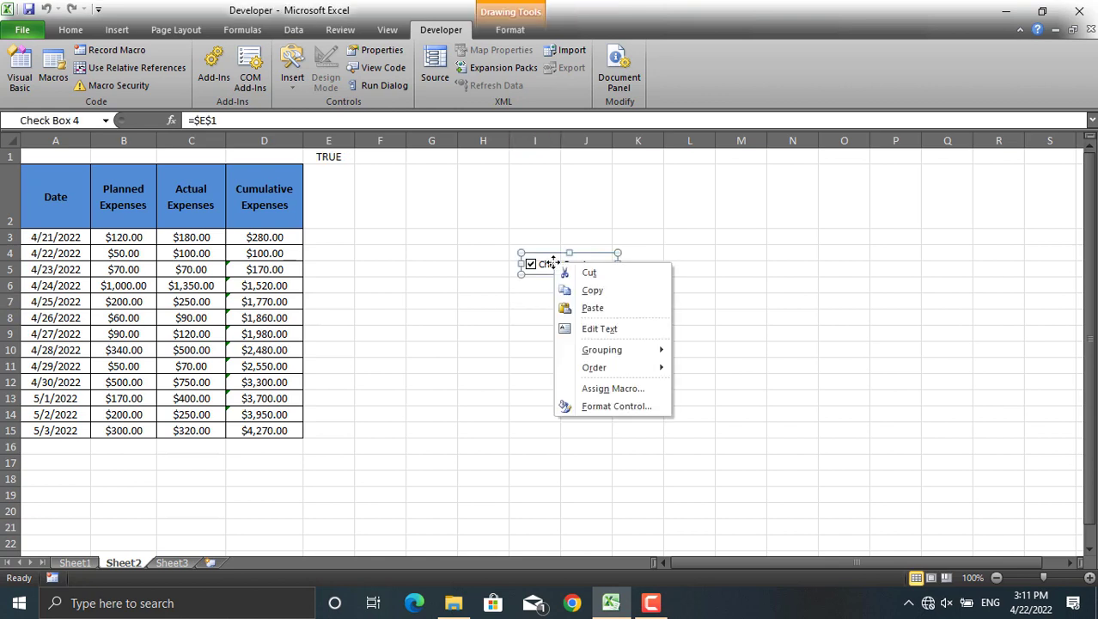
{"action": "left_click", "coordinate": [592, 291]}
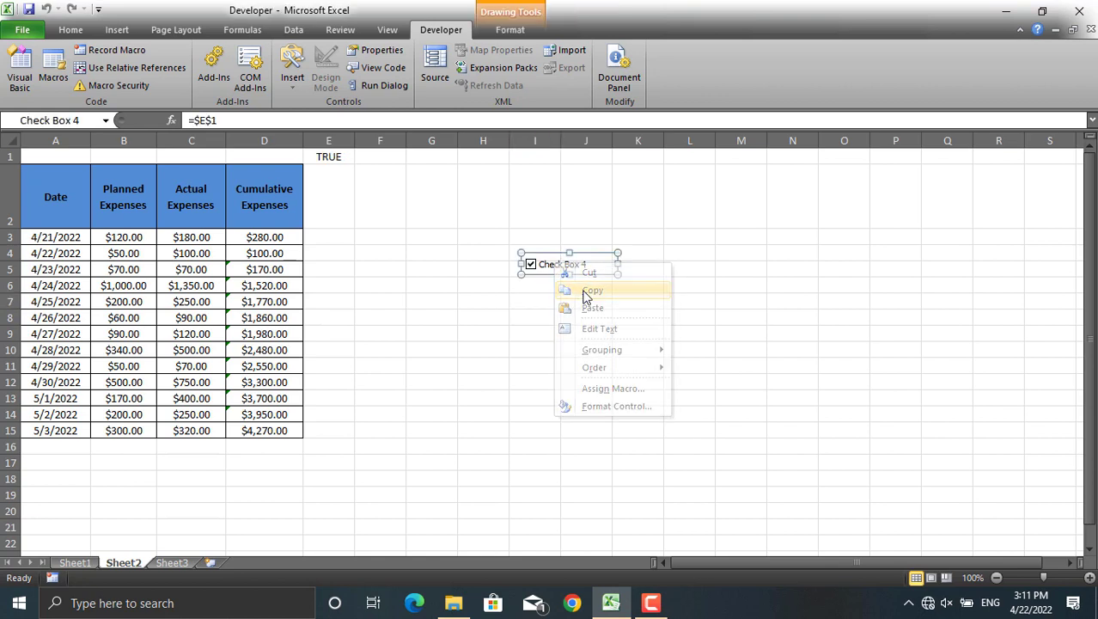
{"action": "key", "text": "ctrl+v"}
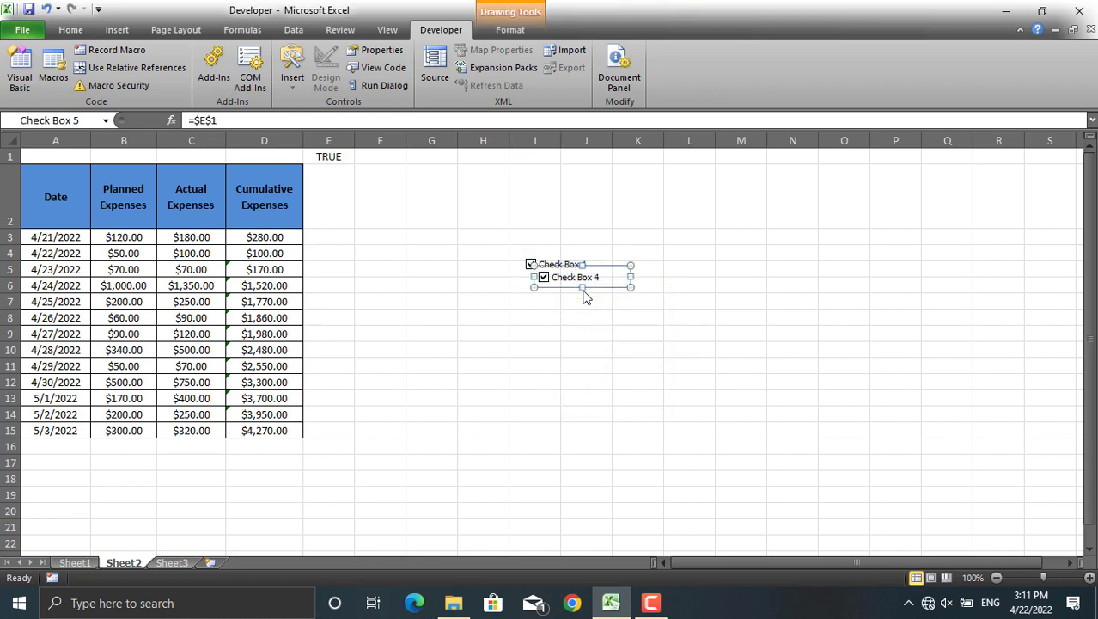
{"action": "key", "text": "ctrl+v"}
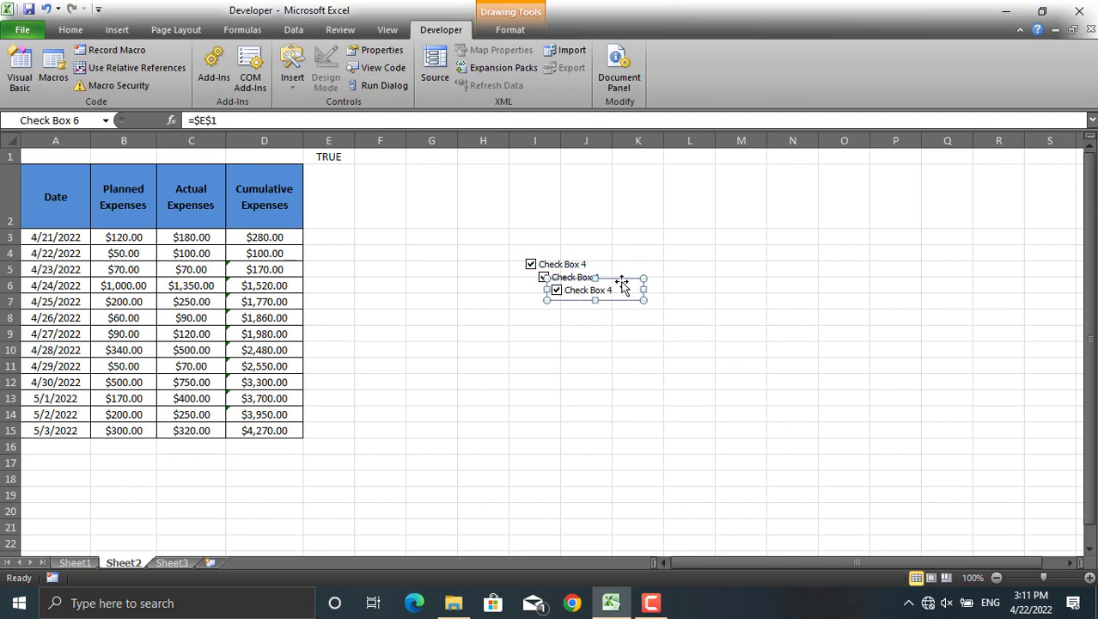
{"action": "left_click_drag", "start_coordinate": [622, 286], "coordinate": [814, 196]}
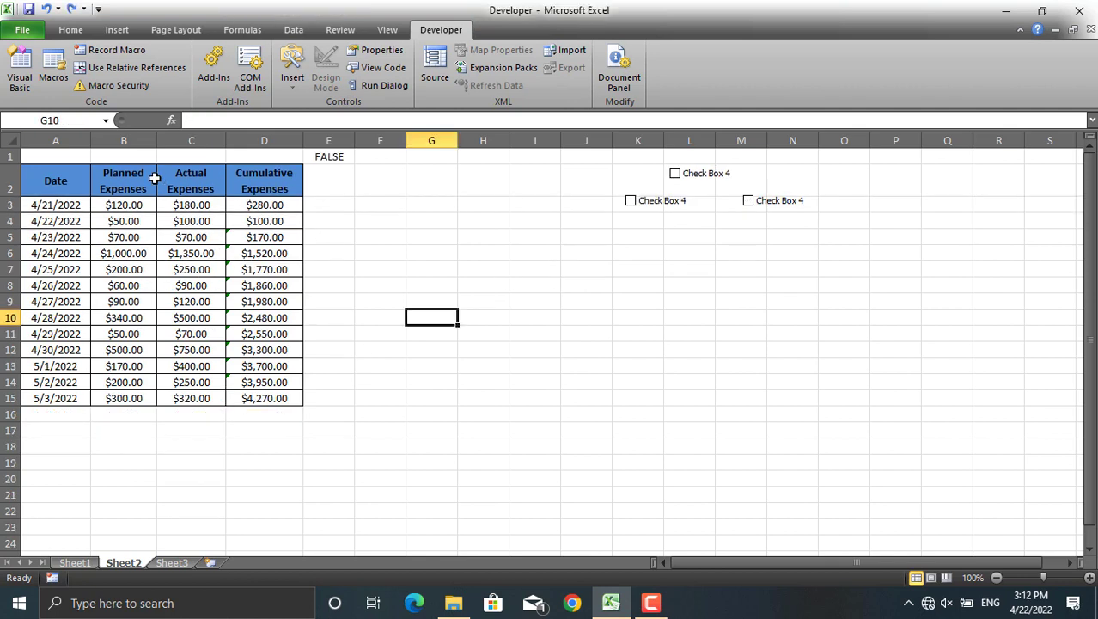
Copy the B2:D2 expense headers into E2:G2
{"action": "left_click_drag", "start_coordinate": [154, 178], "coordinate": [266, 191]}
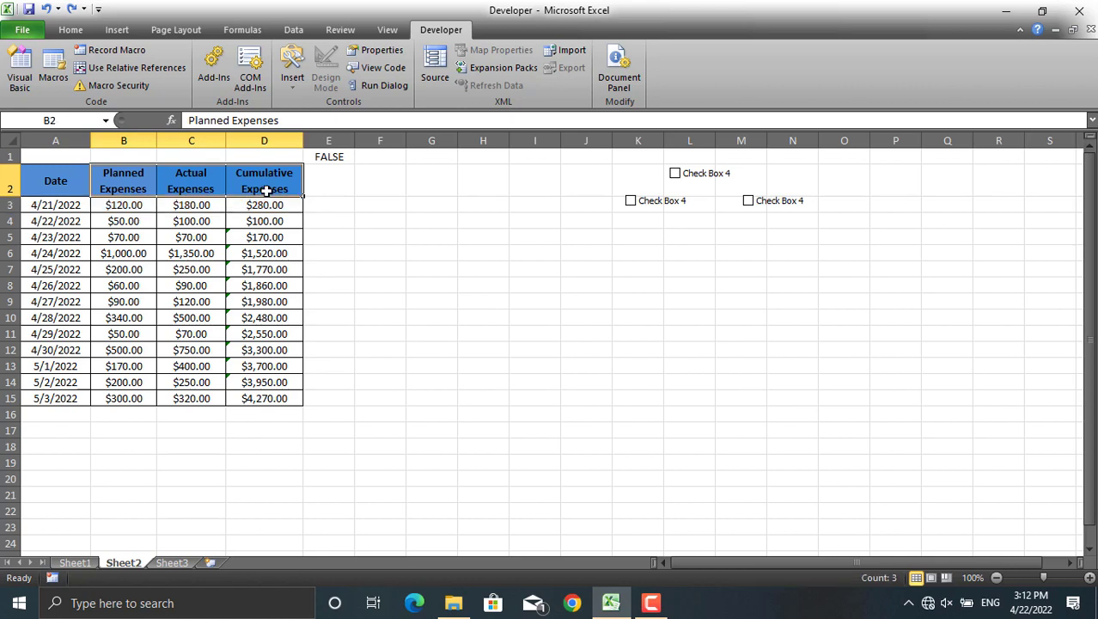
{"action": "key", "text": "ctrl+c"}
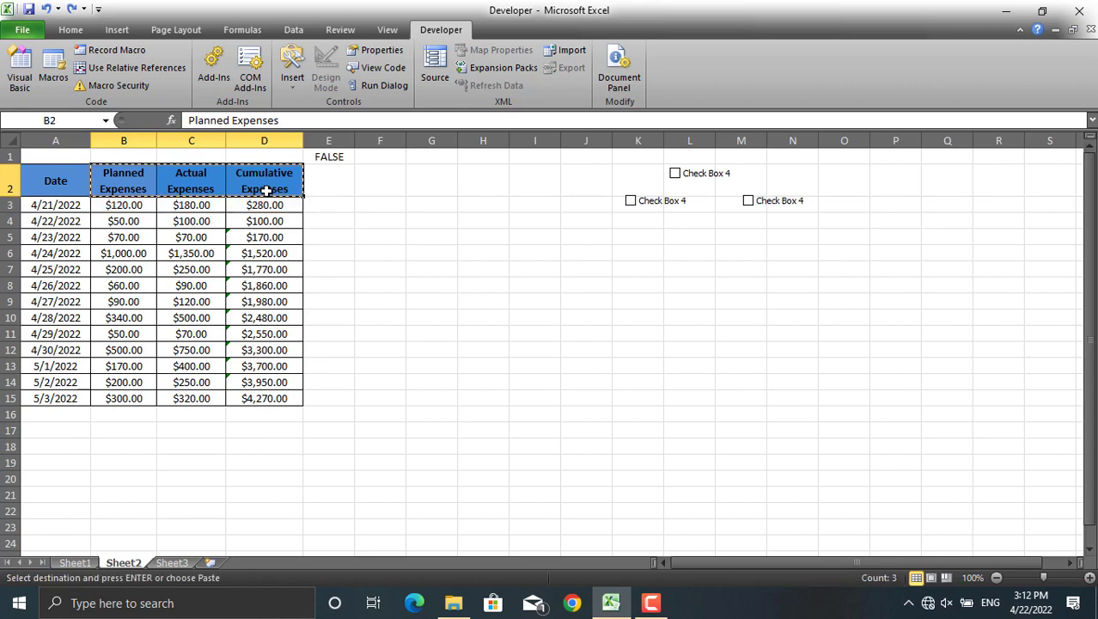
{"action": "left_click", "coordinate": [329, 175]}
{"action": "key", "text": "ctrl+v"}
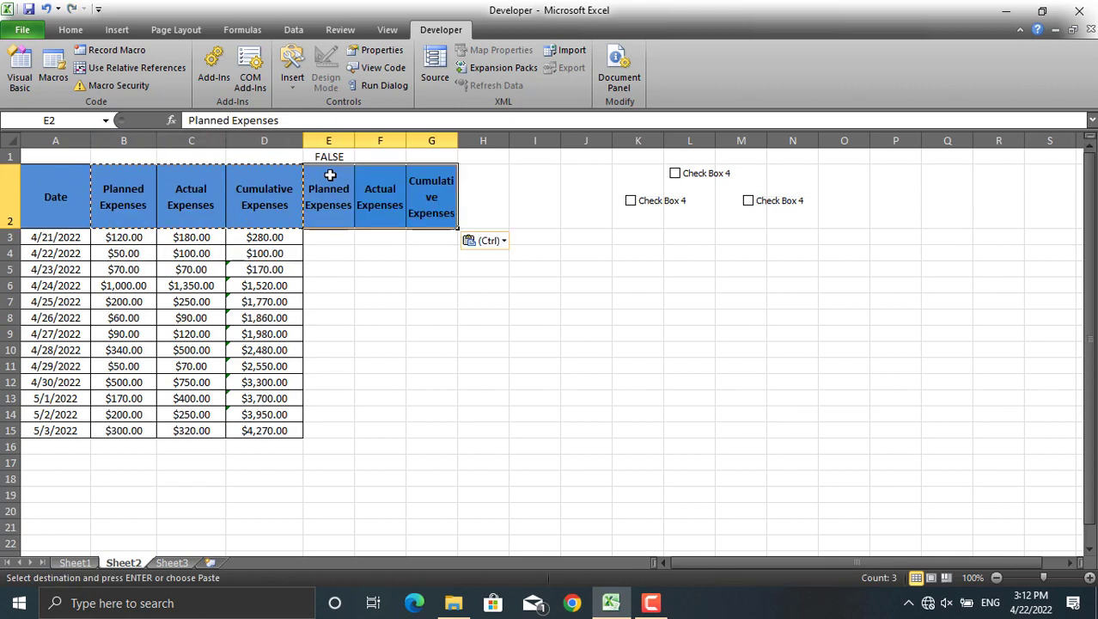
{"action": "left_click", "coordinate": [475, 237]}
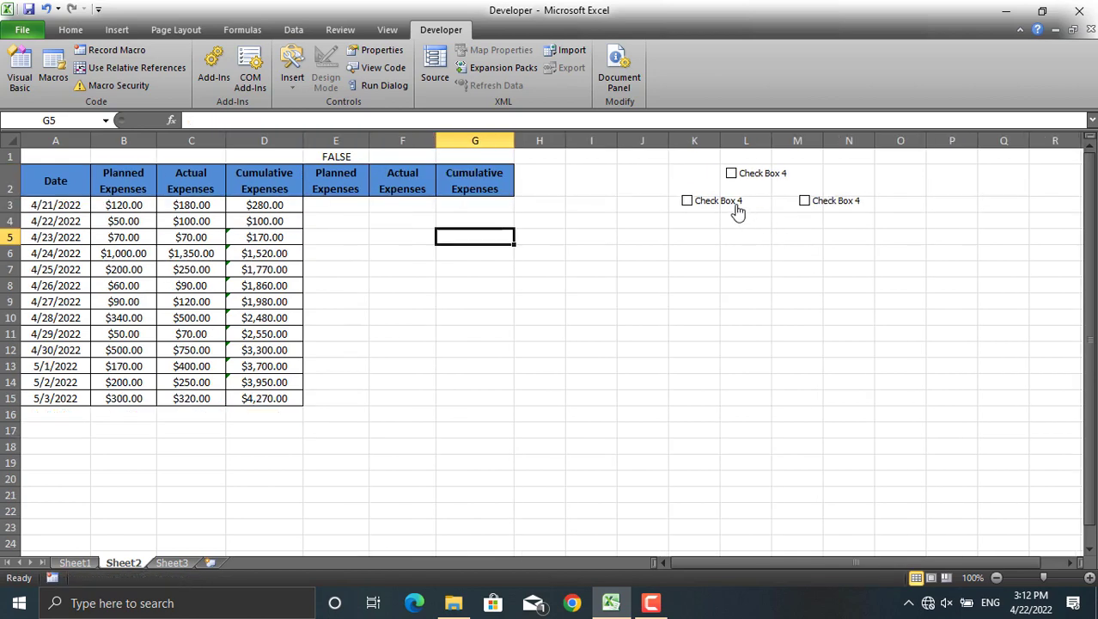
Tick the check boxes so E1 reads TRUE and review the left box's Format Control settings
{"action": "left_click", "coordinate": [738, 211]}
{"action": "right_click", "coordinate": [735, 211]}
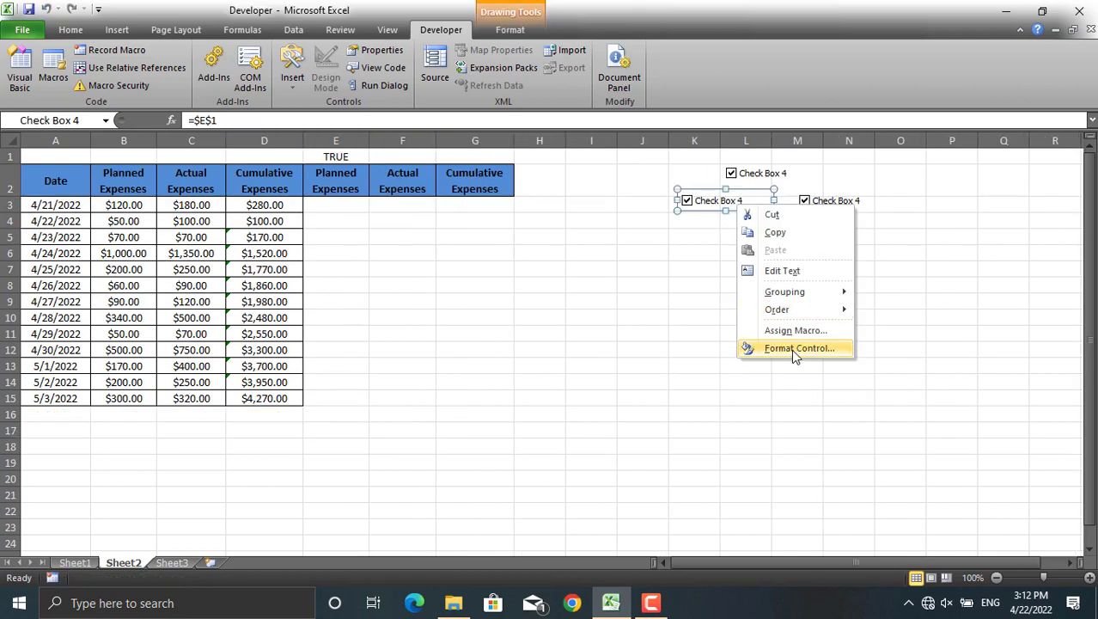
{"action": "left_click", "coordinate": [792, 349]}
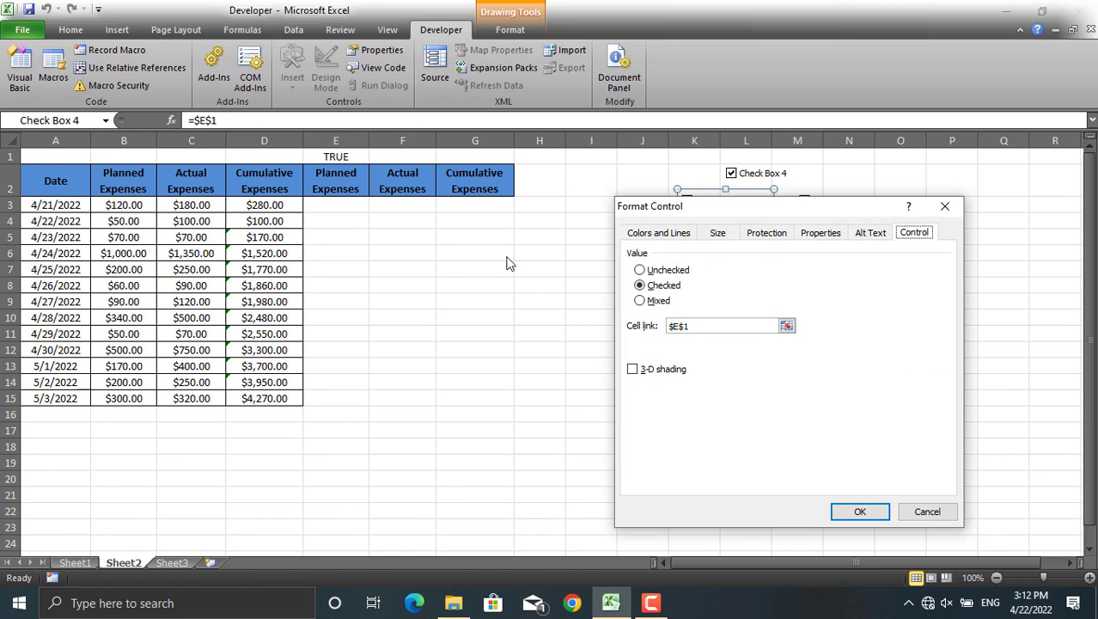
{"action": "left_click", "coordinate": [850, 511]}
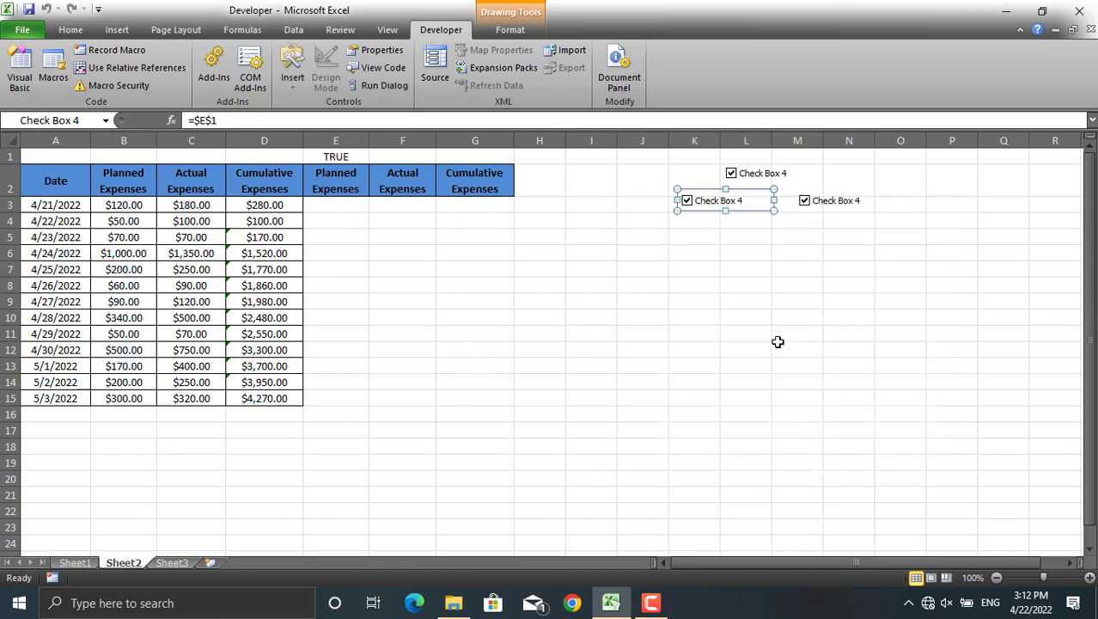
{"action": "triple_click", "coordinate": [729, 199]}
Label the first check box 'Planned Expenses' and change the top check box's cell link to $F$1
{"action": "type", "text": "Plan"}
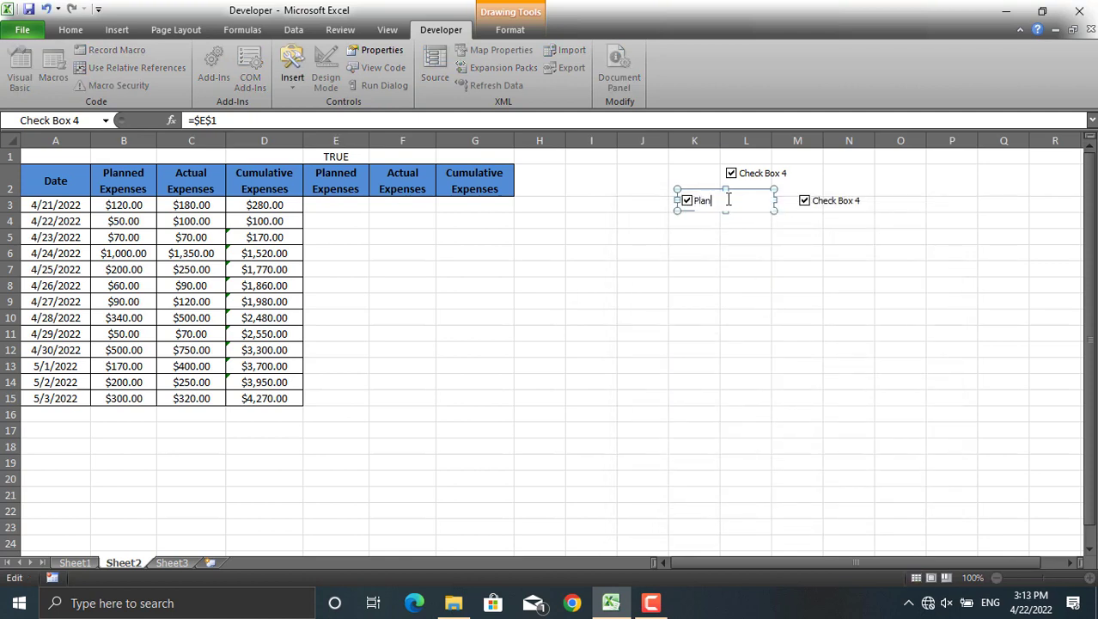
{"action": "type", "text": "ned Expenses"}
{"action": "left_click", "coordinate": [729, 251]}
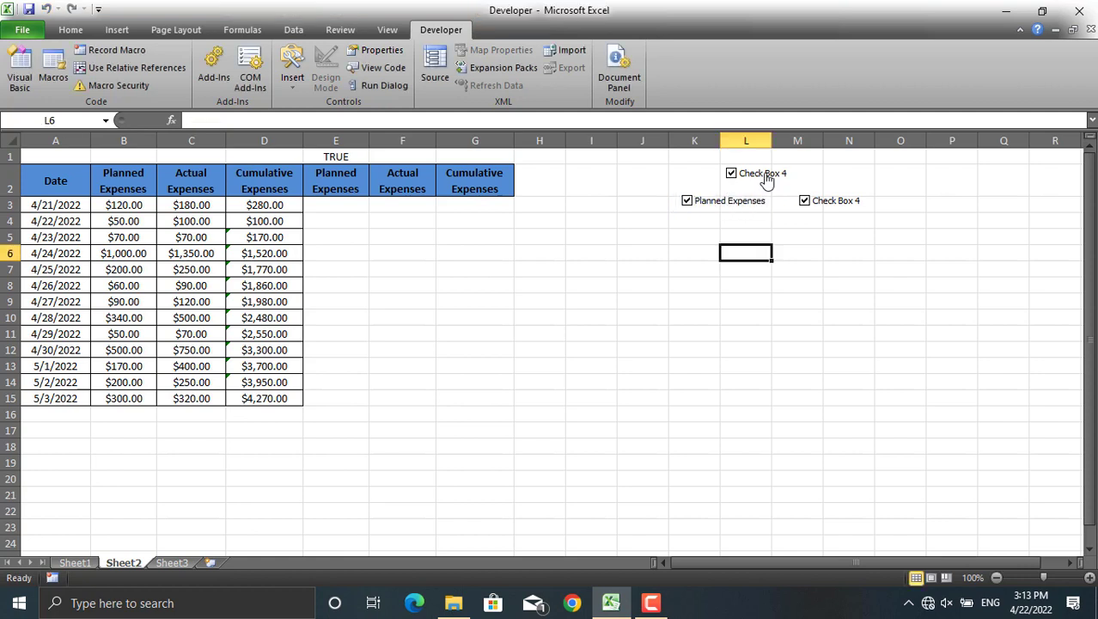
{"action": "right_click", "coordinate": [764, 176]}
{"action": "left_click", "coordinate": [816, 317]}
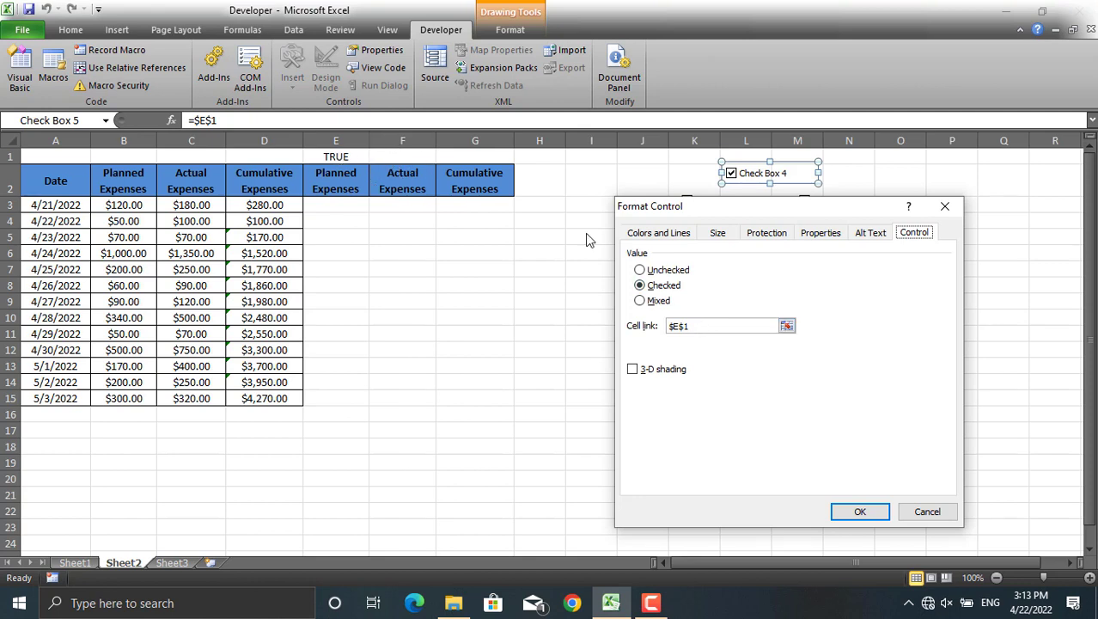
{"action": "left_click", "coordinate": [702, 326]}
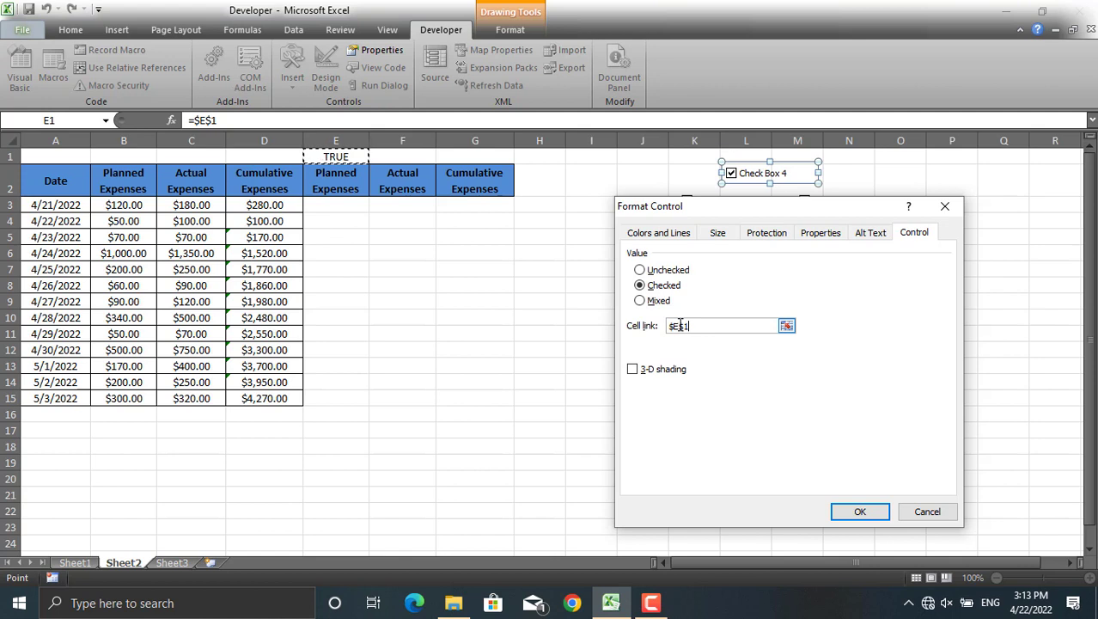
{"action": "left_click", "coordinate": [680, 324]}
{"action": "key", "text": "BackSpace"}
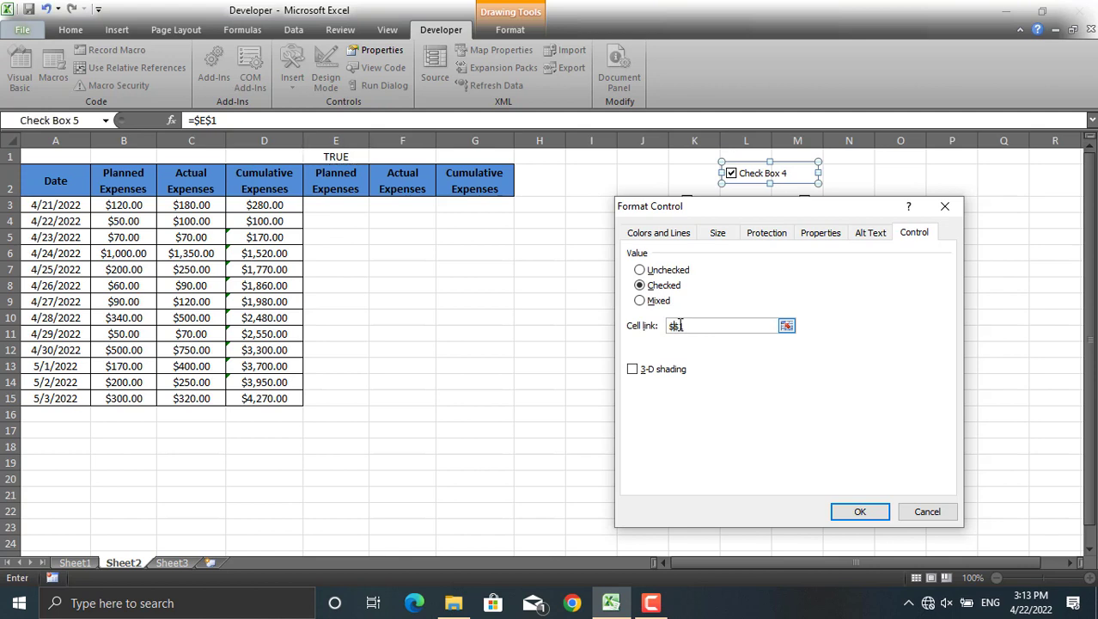
{"action": "type", "text": "F"}
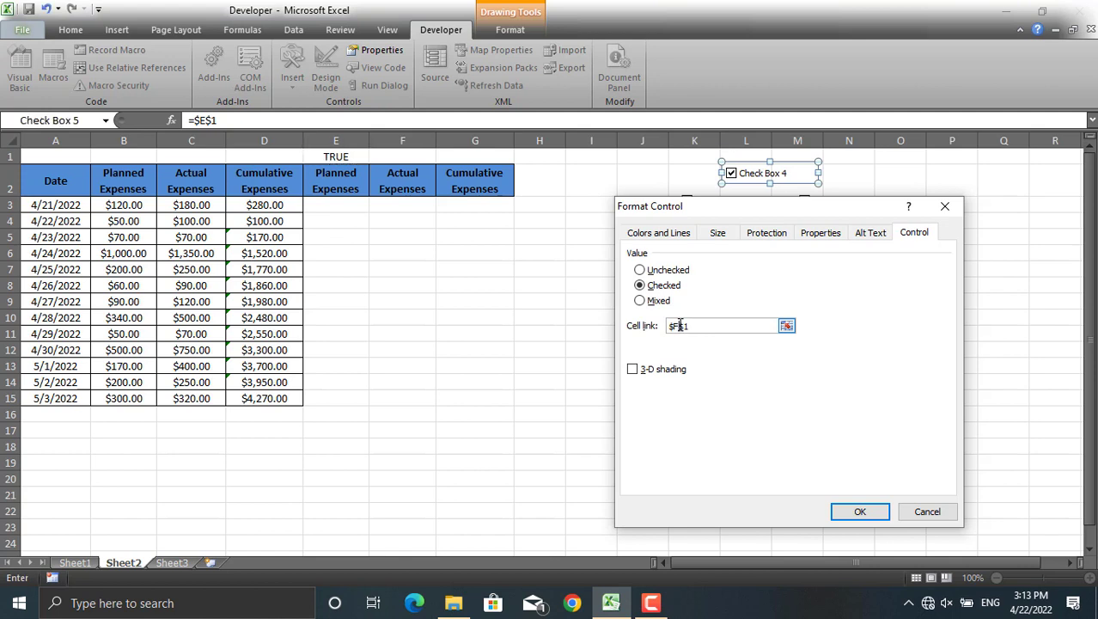
{"action": "left_click", "coordinate": [863, 511]}
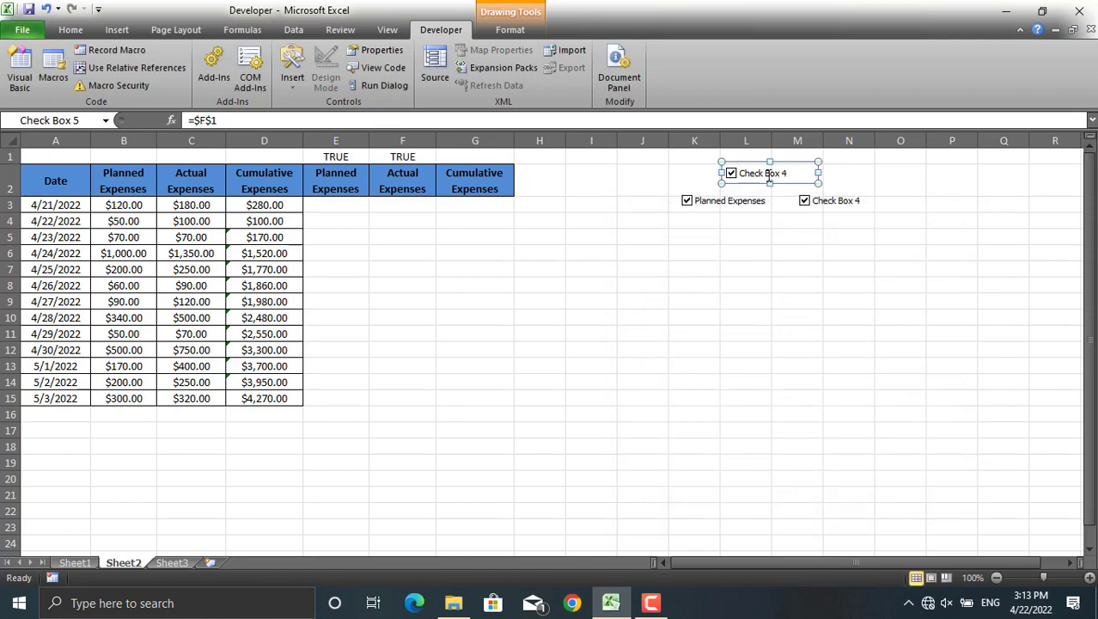
Relabel the top check box 'Actual Expenses'
{"action": "right_click", "coordinate": [768, 176]}
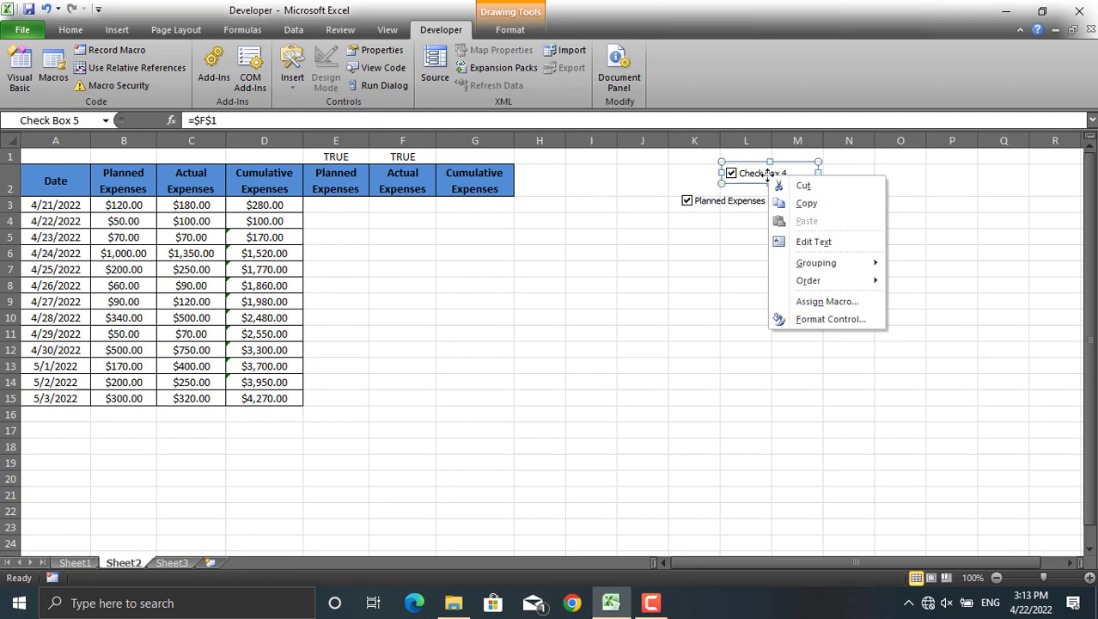
{"action": "left_click", "coordinate": [819, 242]}
{"action": "key", "text": "BackSpace"}
{"action": "key", "text": "BackSpace"}
{"action": "key", "text": "BackSpace"}
{"action": "key", "text": "BackSpace"}
{"action": "key", "text": "BackSpace"}
{"action": "key", "text": "BackSpace"}
{"action": "key", "text": "BackSpace"}
{"action": "key", "text": "BackSpace"}
{"action": "key", "text": "BackSpace"}
{"action": "key", "text": "BackSpace"}
{"action": "key", "text": "BackSpace"}
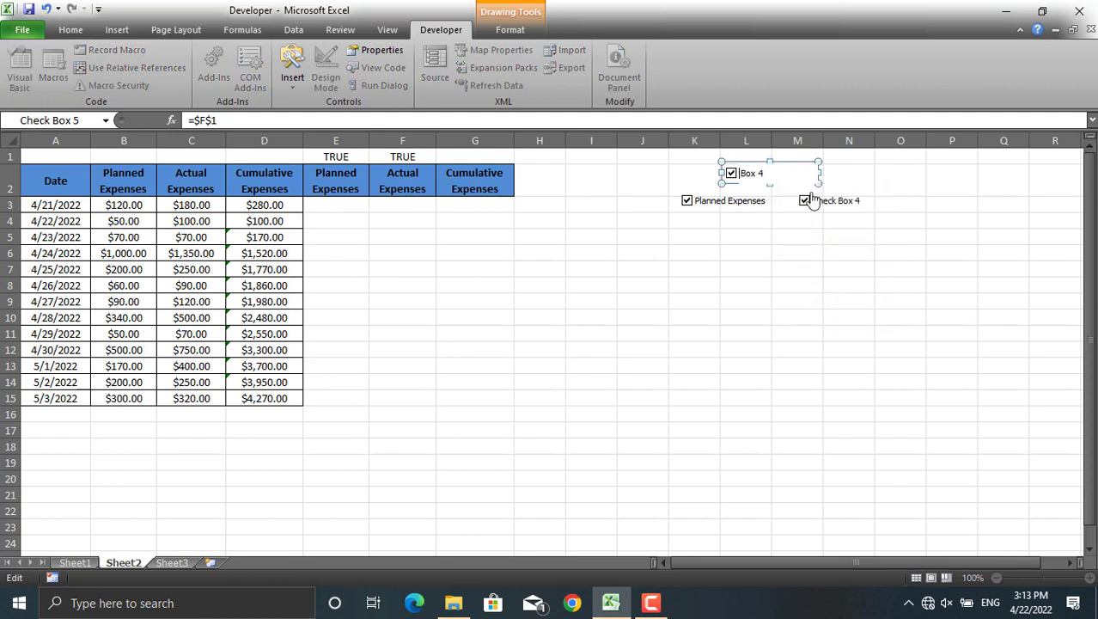
{"action": "type", "text": "Actual Expesnses"}
Change the third check box's cell link from $E$1 to $G$1
{"action": "left_click", "coordinate": [844, 201]}
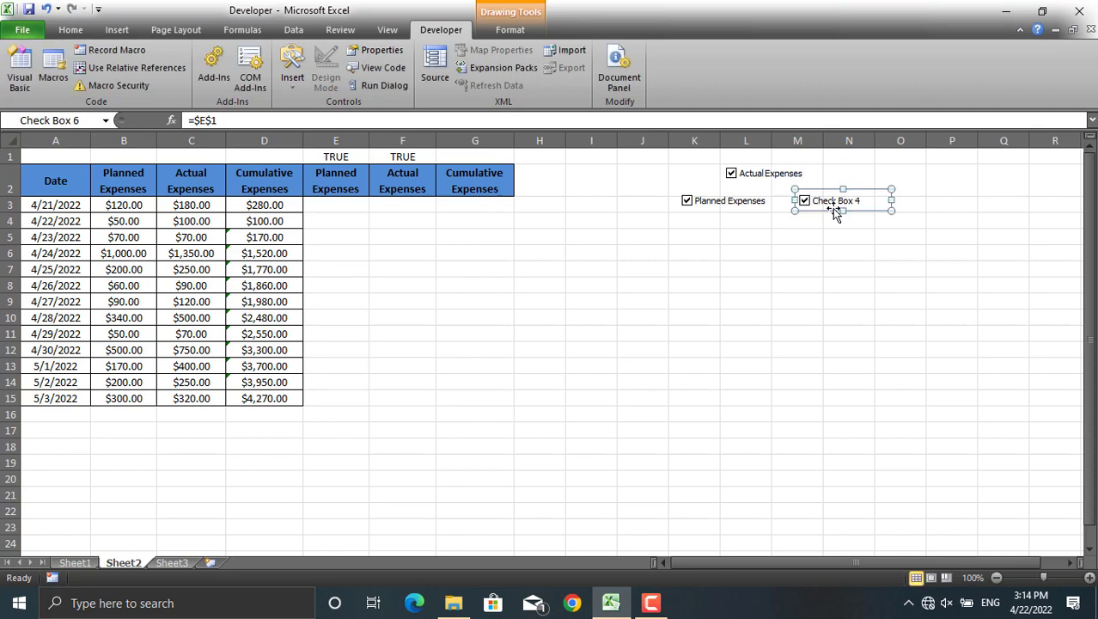
{"action": "left_click_drag", "start_coordinate": [832, 208], "coordinate": [832, 205]}
{"action": "right_click", "coordinate": [834, 207]}
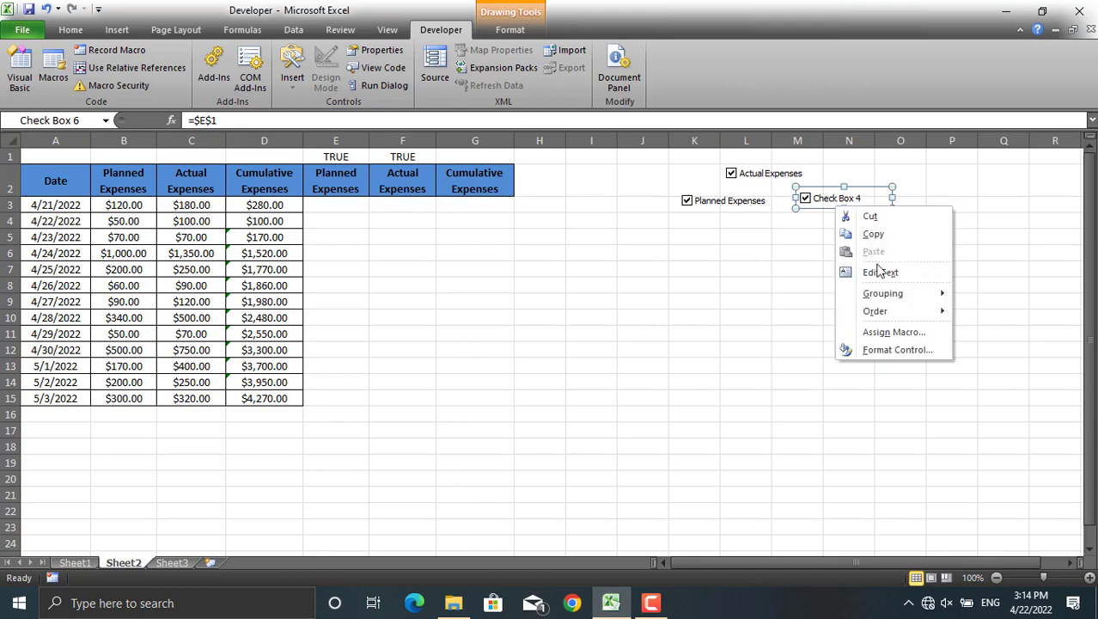
{"action": "left_click", "coordinate": [894, 350]}
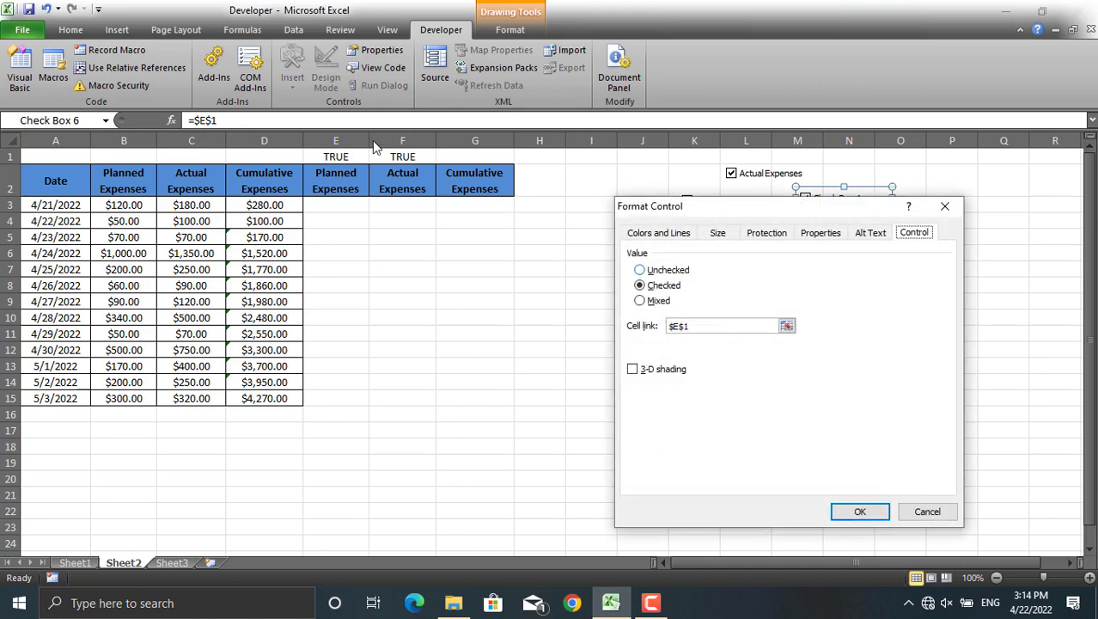
{"action": "left_click", "coordinate": [679, 325]}
{"action": "key", "text": "BackSpace"}
{"action": "key", "text": "BackSpace"}
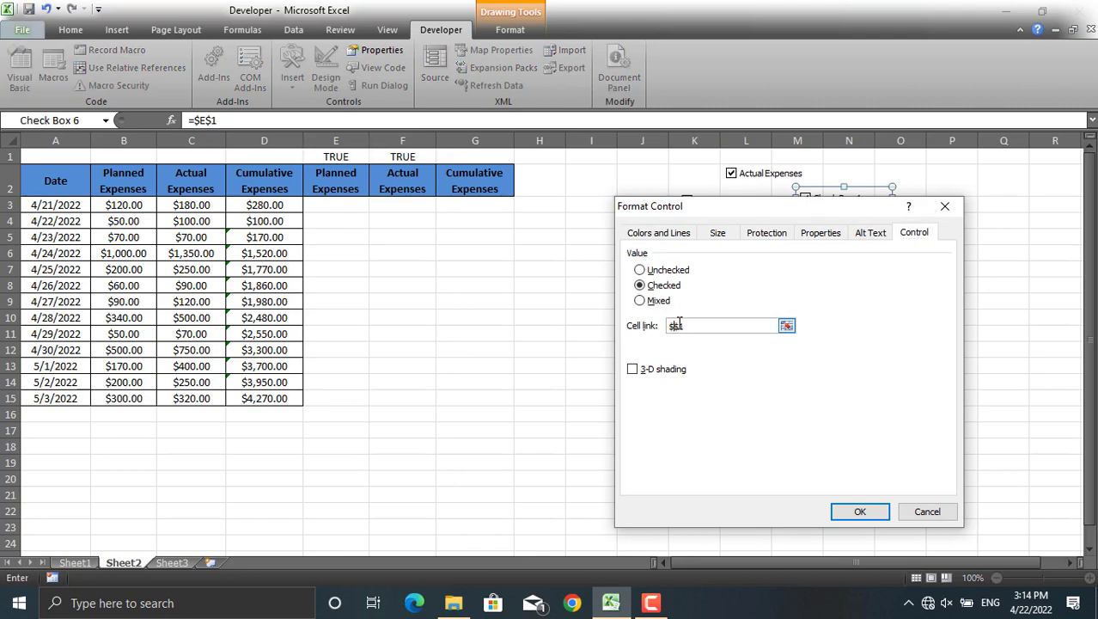
{"action": "type", "text": "G"}
{"action": "left_click", "coordinate": [858, 513]}
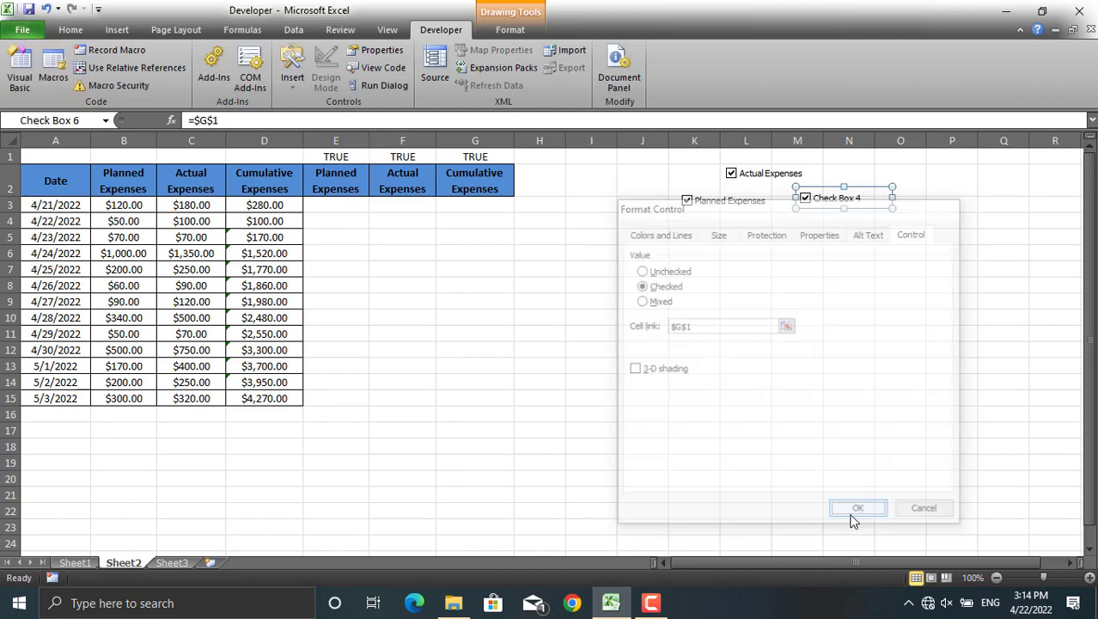
Relabel the third check box 'Cumulative Cost'
{"action": "right_click", "coordinate": [832, 204]}
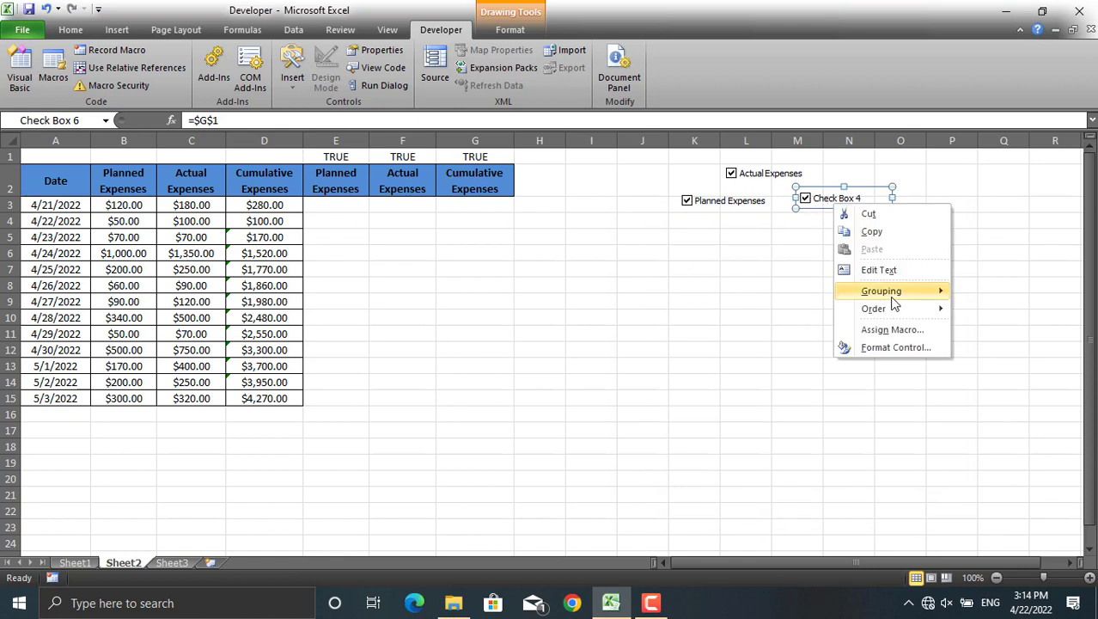
{"action": "left_click", "coordinate": [888, 270]}
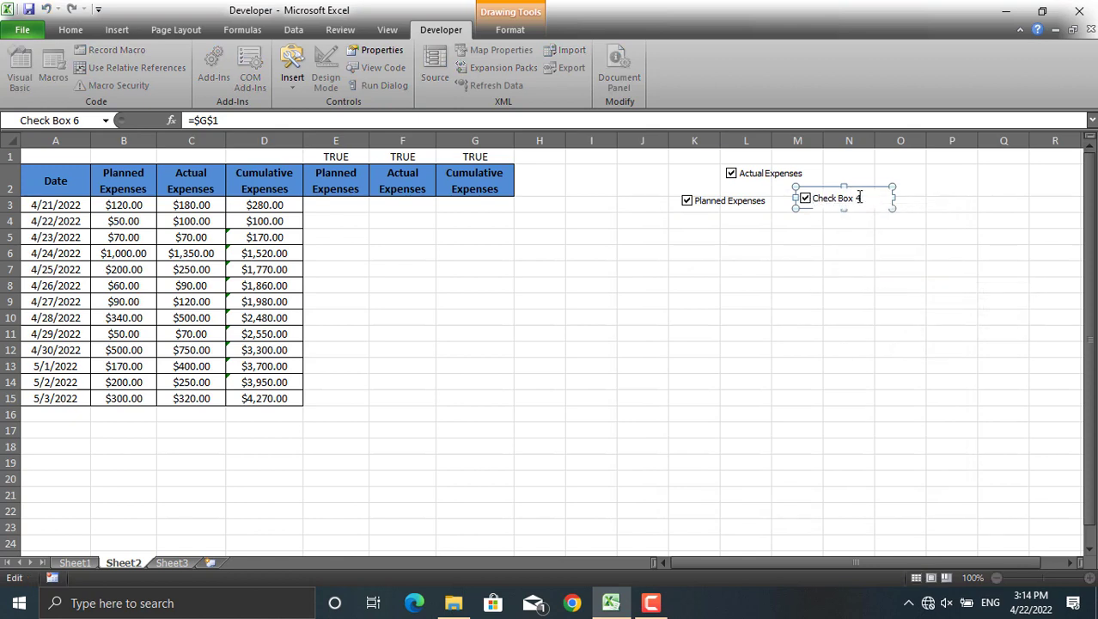
{"action": "key", "text": "Delete"}
{"action": "key", "text": "Delete"}
{"action": "key", "text": "Delete"}
{"action": "key", "text": "Delete"}
{"action": "key", "text": "Delete"}
{"action": "key", "text": "Delete"}
{"action": "key", "text": "Delete"}
{"action": "key", "text": "Delete"}
{"action": "type", "text": "Cumulative Cost"}
Untick and re-tick all three check boxes to test the E1, F1 and G1 flags
{"action": "left_click", "coordinate": [876, 268]}
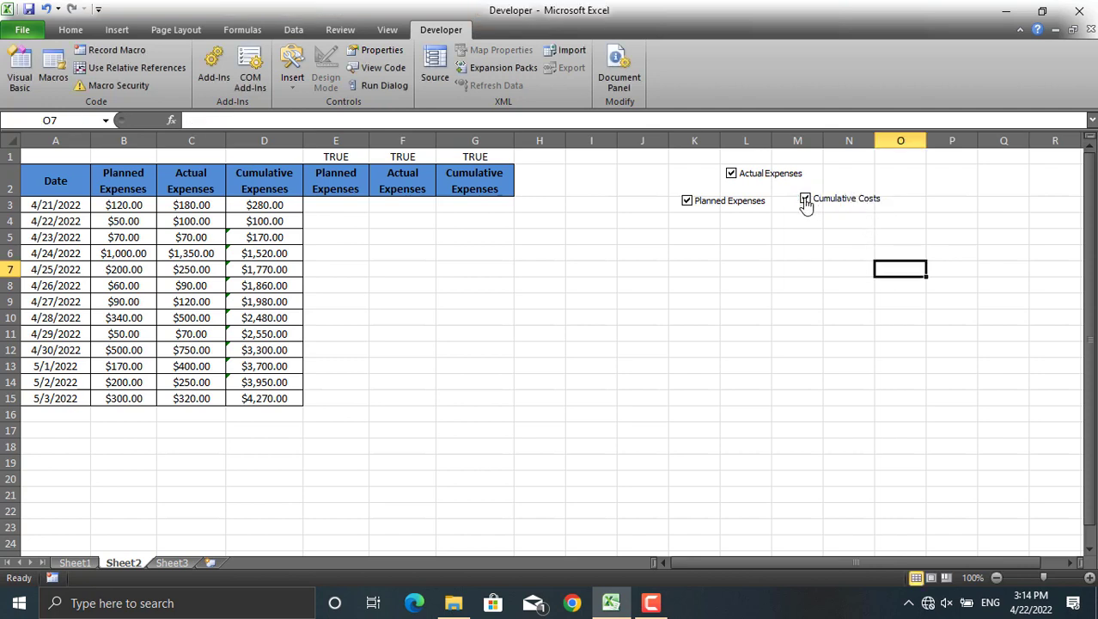
{"action": "left_click", "coordinate": [806, 203]}
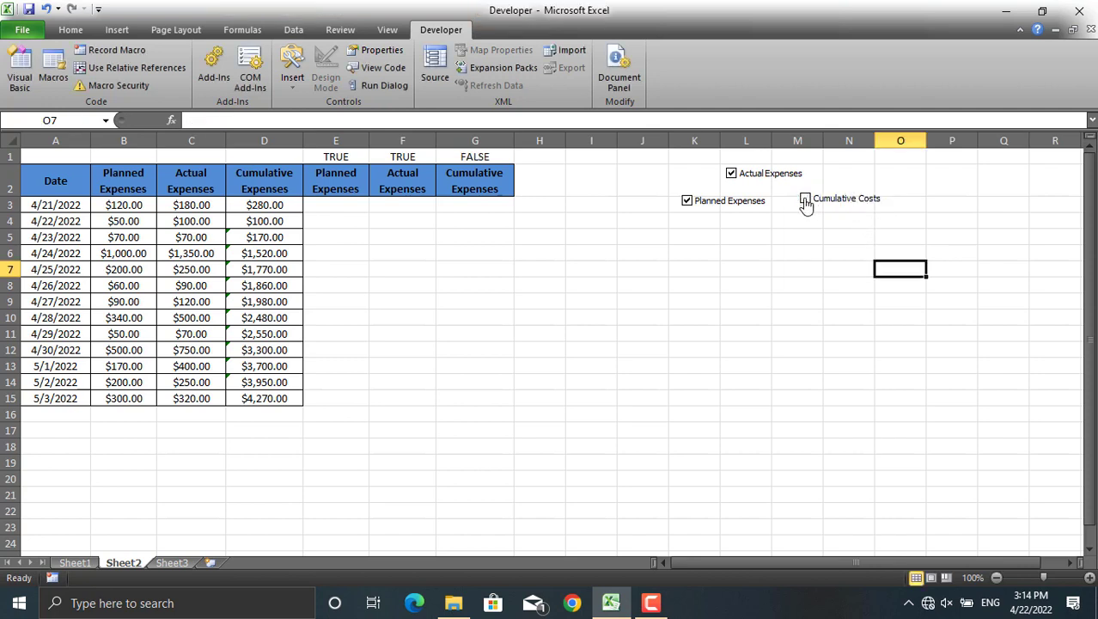
{"action": "left_click", "coordinate": [732, 175]}
{"action": "left_click", "coordinate": [692, 207]}
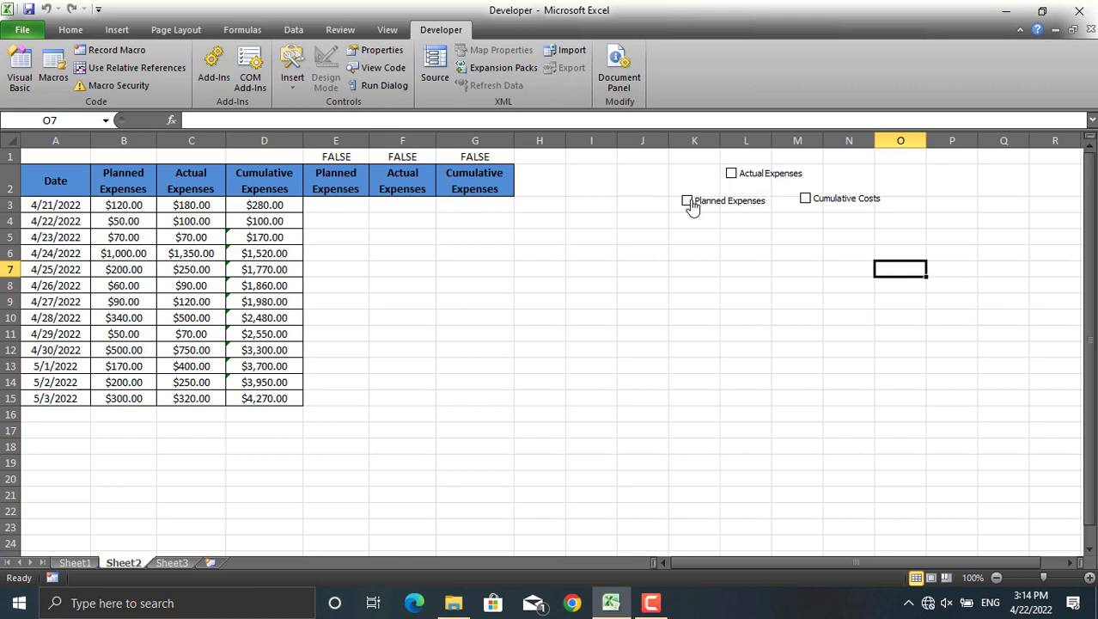
{"action": "left_click", "coordinate": [688, 202]}
{"action": "left_click", "coordinate": [731, 174]}
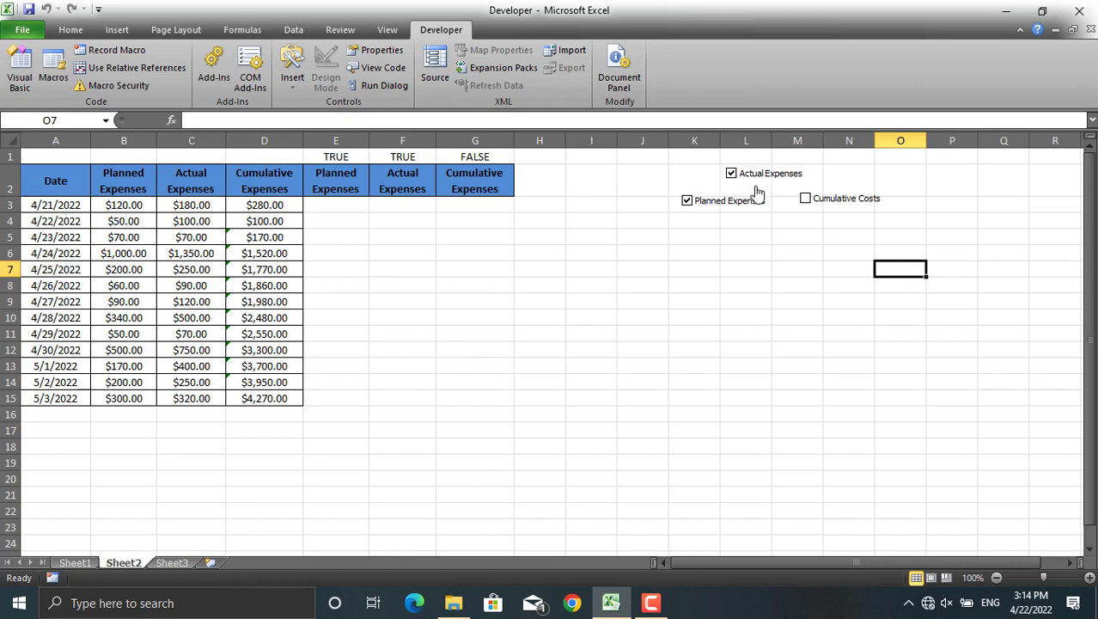
{"action": "left_click", "coordinate": [804, 199]}
Apply All Borders to the empty range E3:G15
{"action": "left_click_drag", "start_coordinate": [355, 208], "coordinate": [507, 390]}
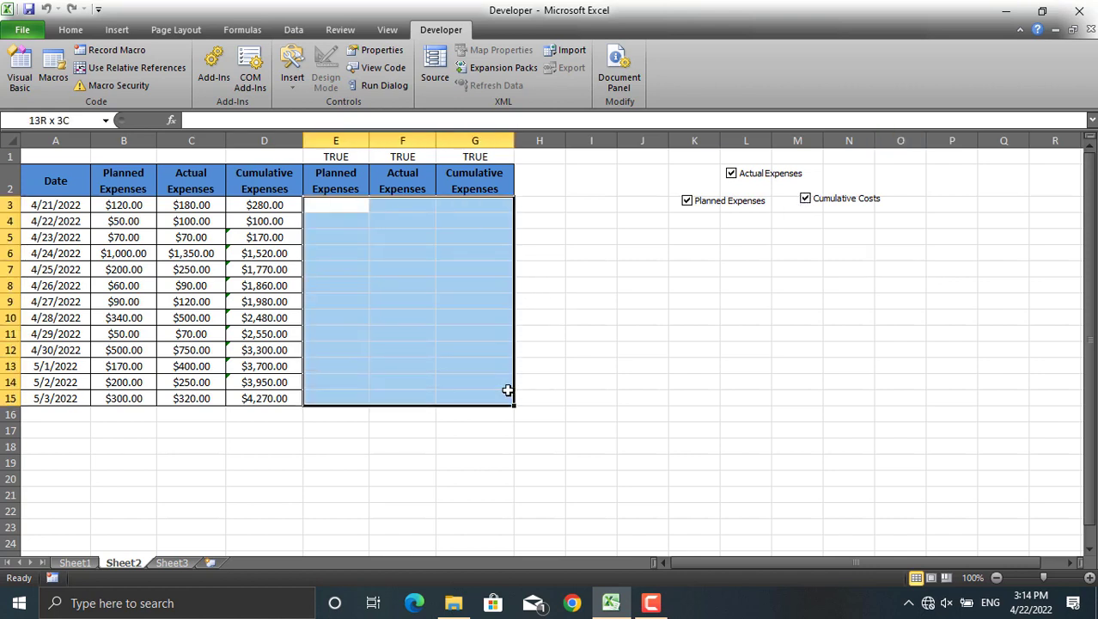
{"action": "left_click", "coordinate": [72, 31]}
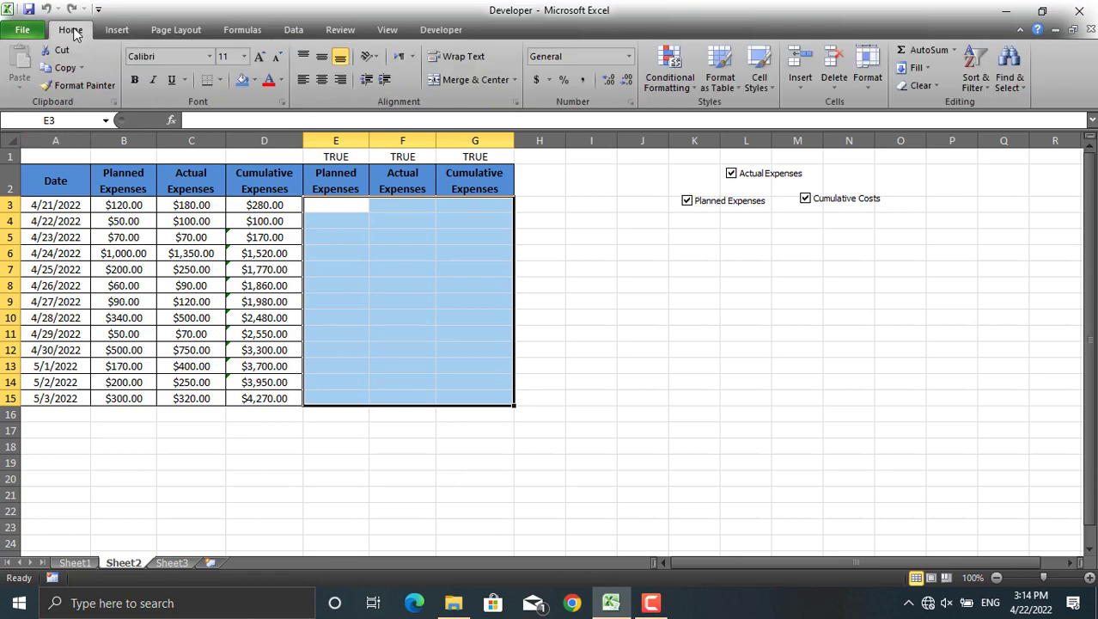
{"action": "left_click", "coordinate": [109, 30]}
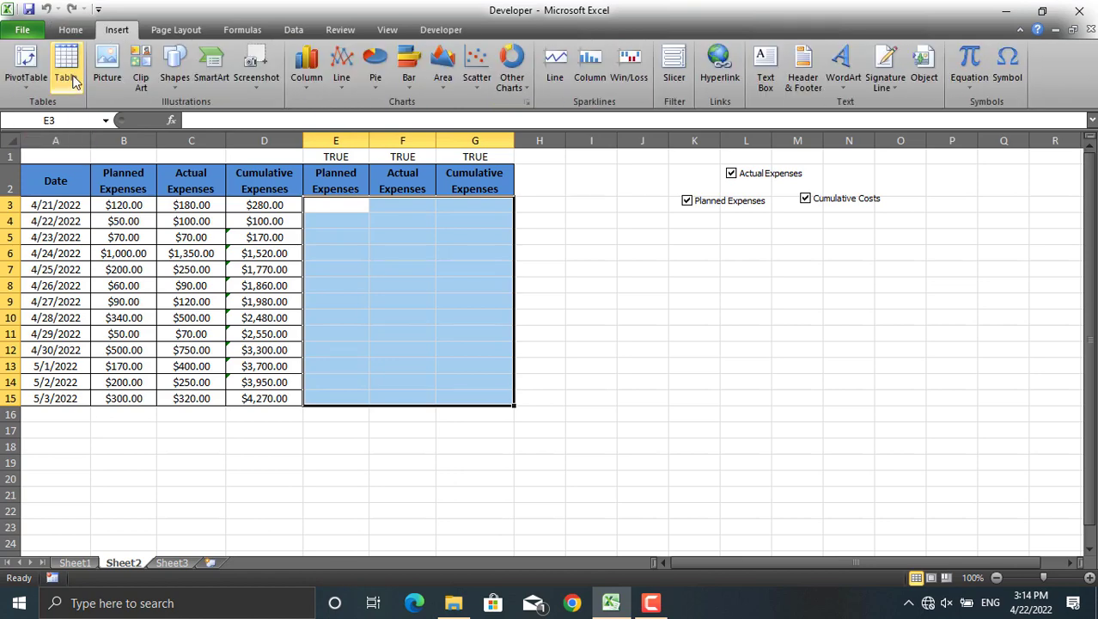
{"action": "left_click", "coordinate": [70, 30]}
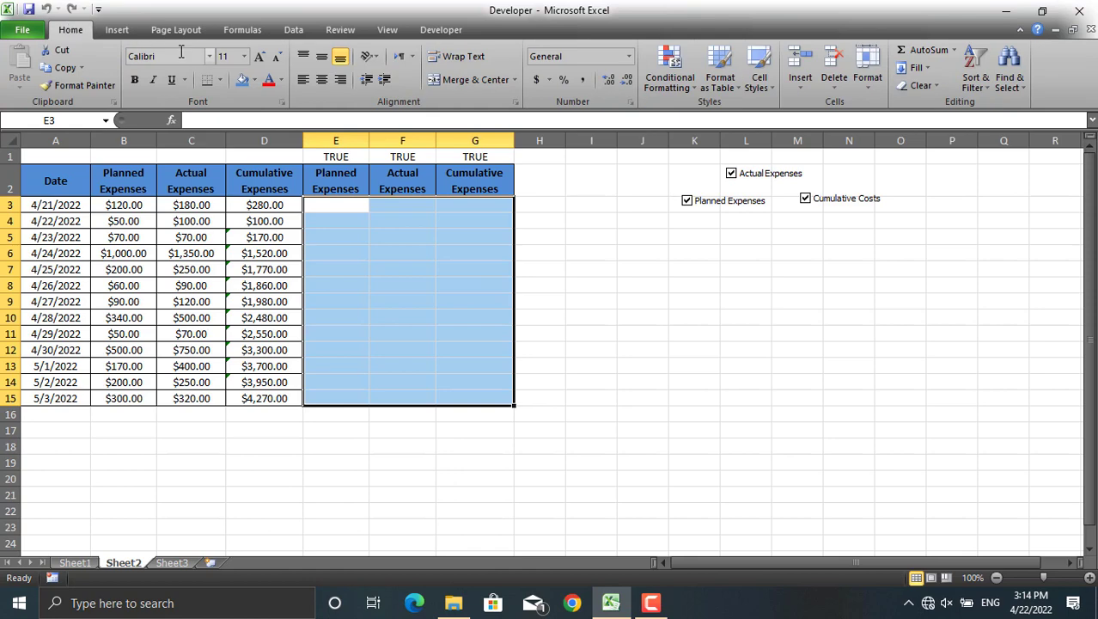
{"action": "left_click", "coordinate": [221, 80]}
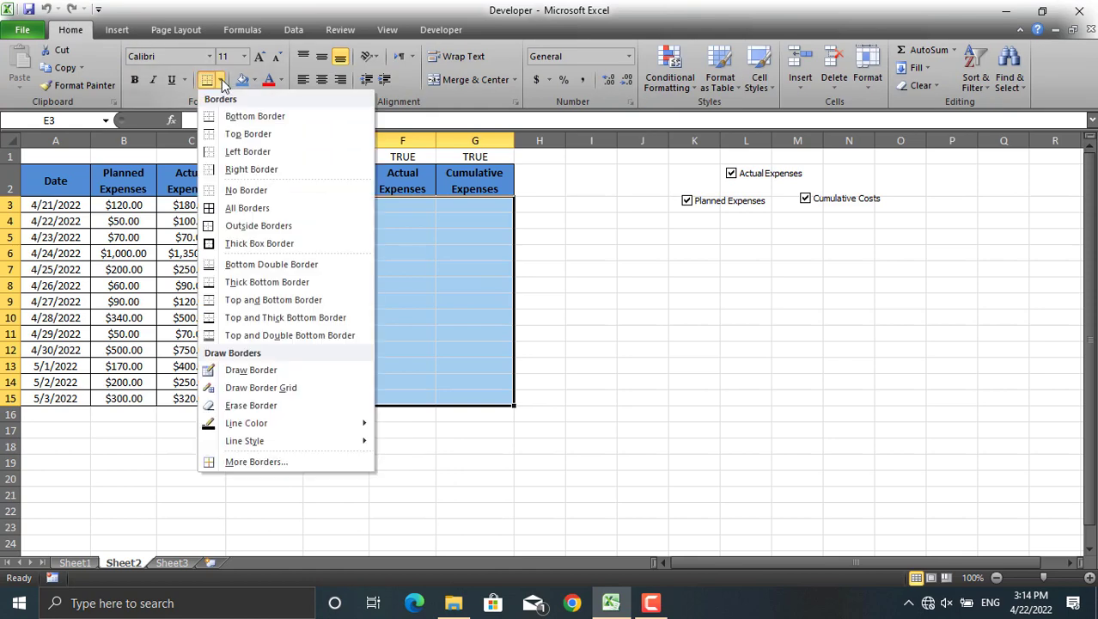
{"action": "left_click", "coordinate": [267, 210]}
{"action": "left_click", "coordinate": [421, 254]}
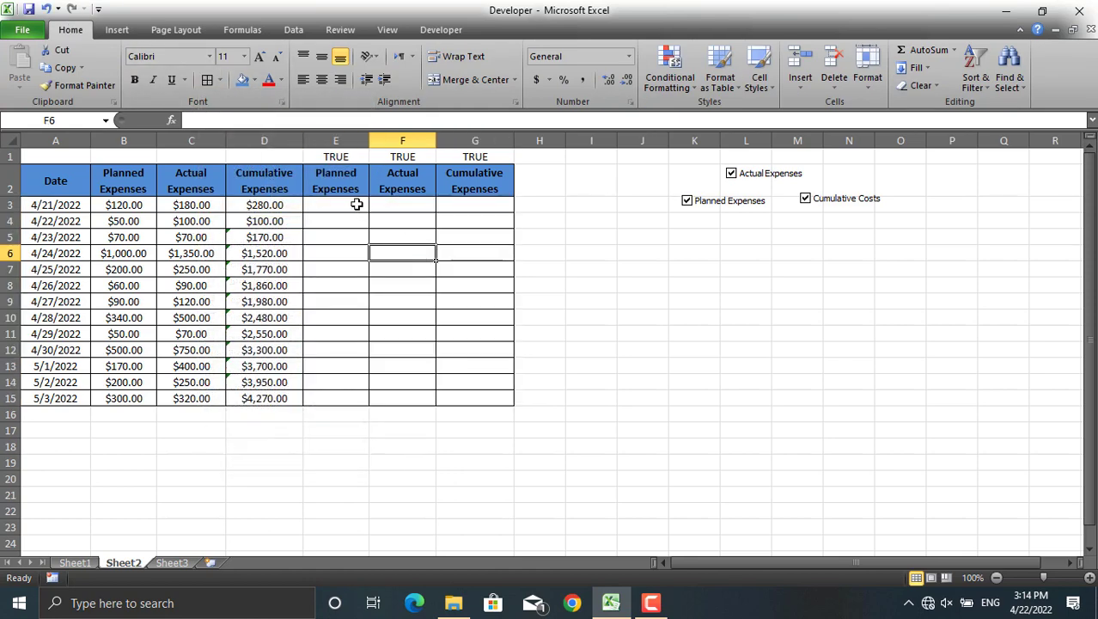
{"action": "left_click", "coordinate": [356, 204]}
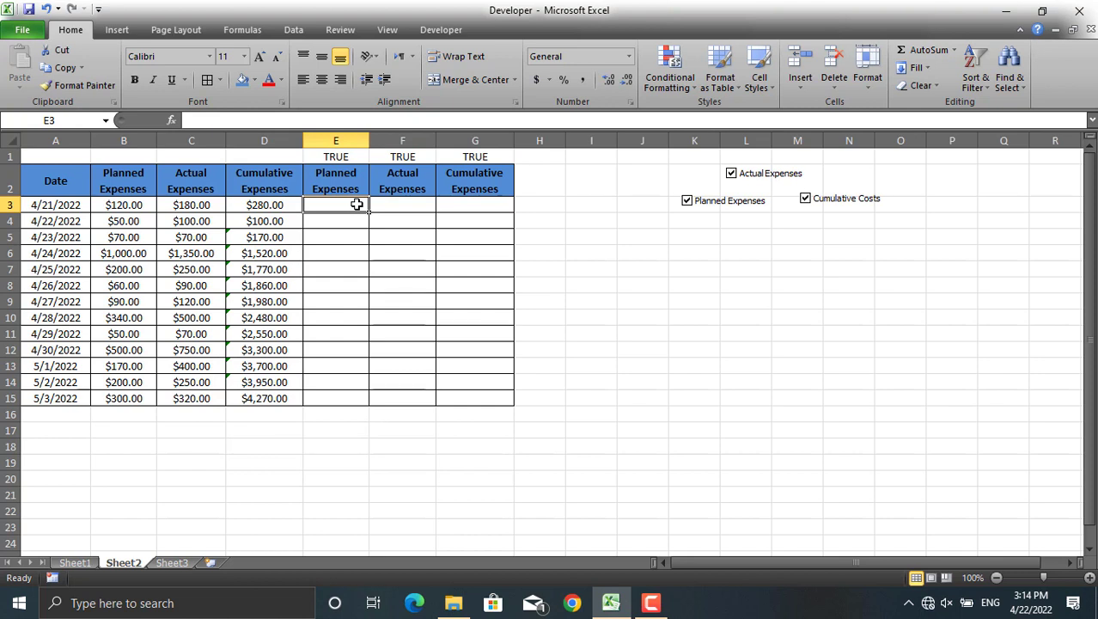
Enter =IF(E$1=TRUE,B3,NA()) in cell E3
{"action": "type", "text": "=if"}
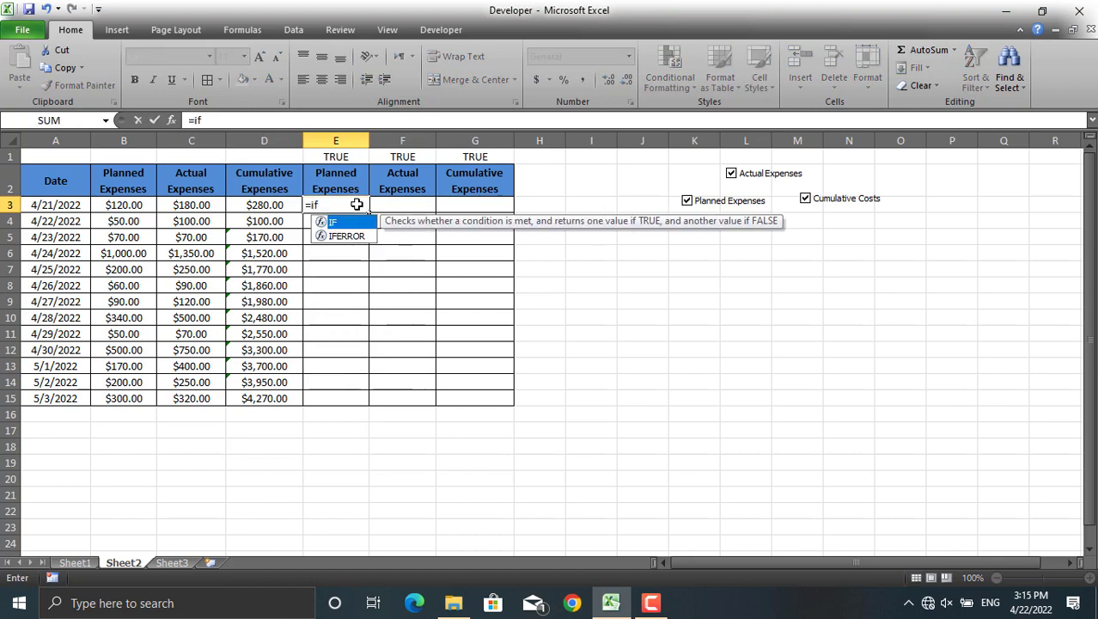
{"action": "type", "text": "("}
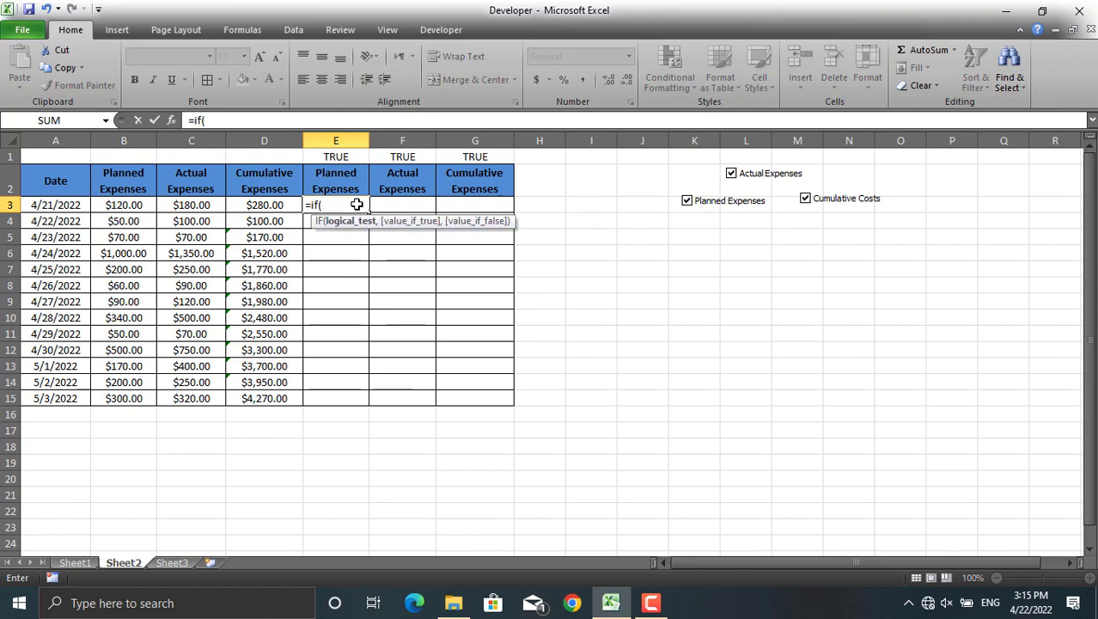
{"action": "left_click", "coordinate": [339, 157]}
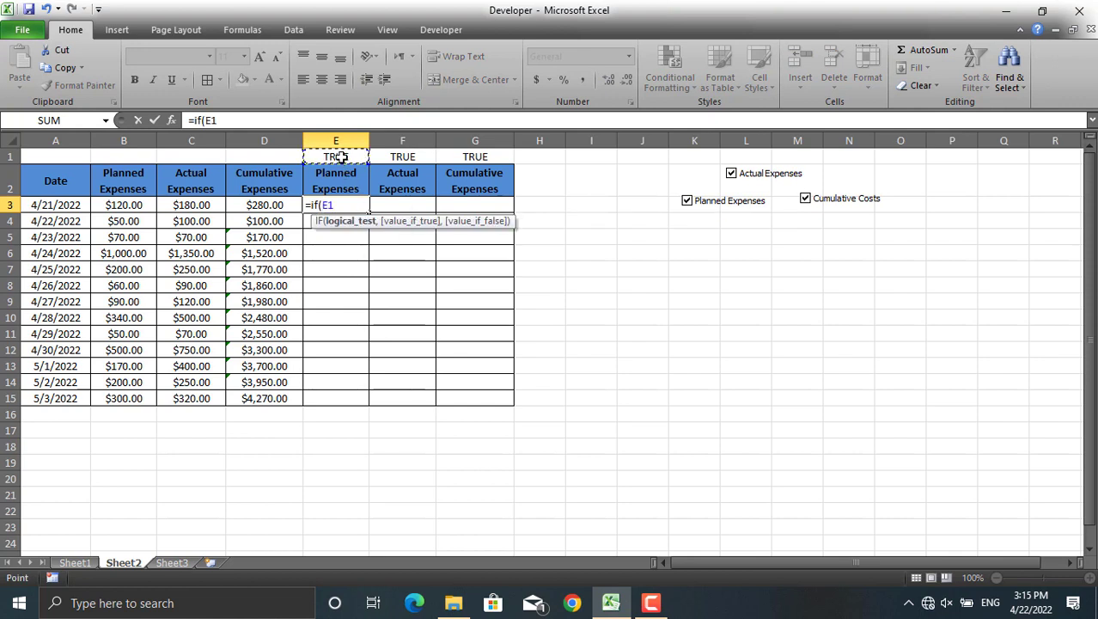
{"action": "type", "text": "=TRUE"}
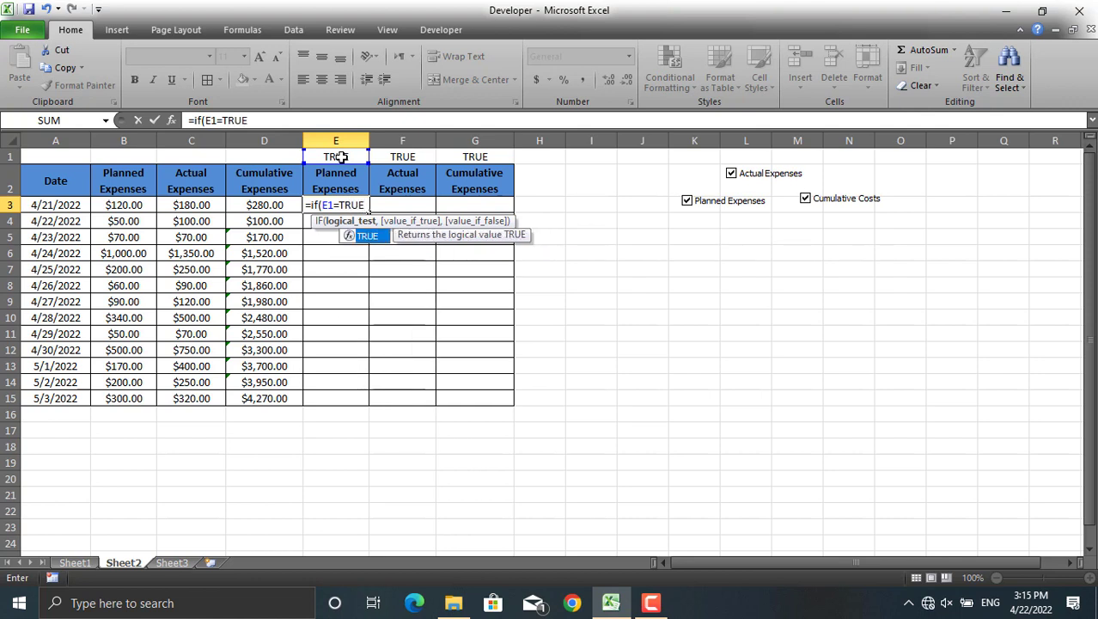
{"action": "type", "text": ","}
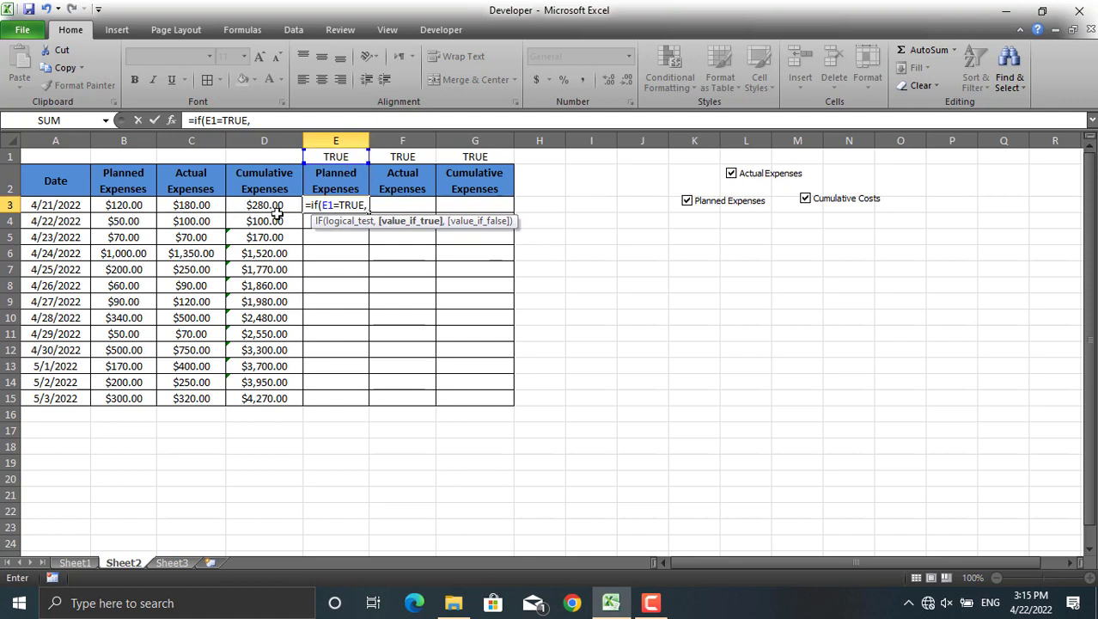
{"action": "left_click", "coordinate": [146, 206]}
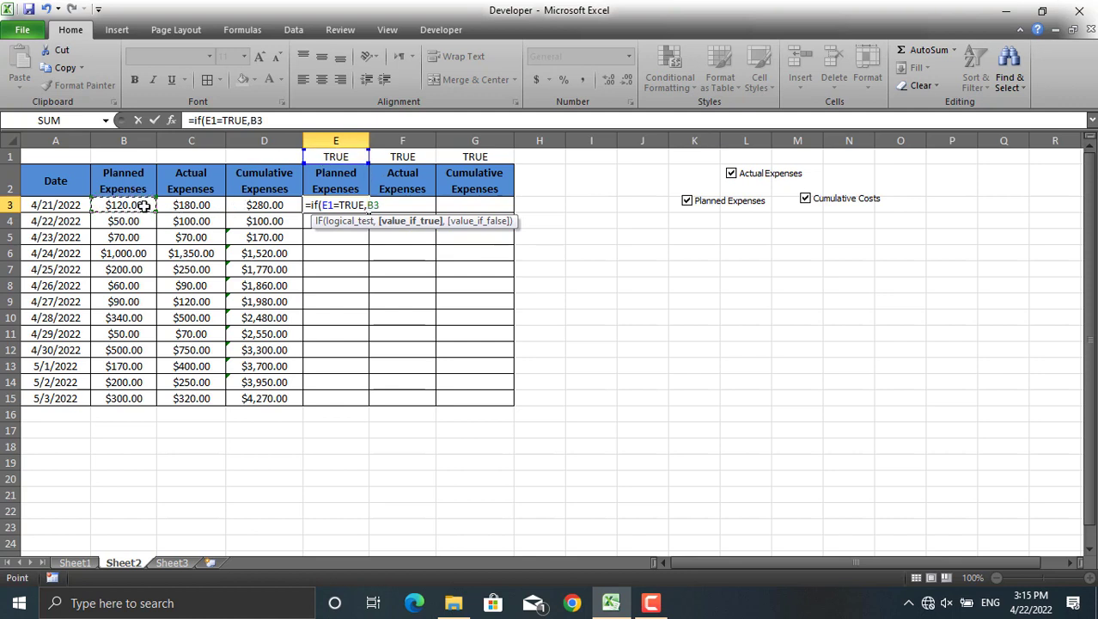
{"action": "type", "text": ","}
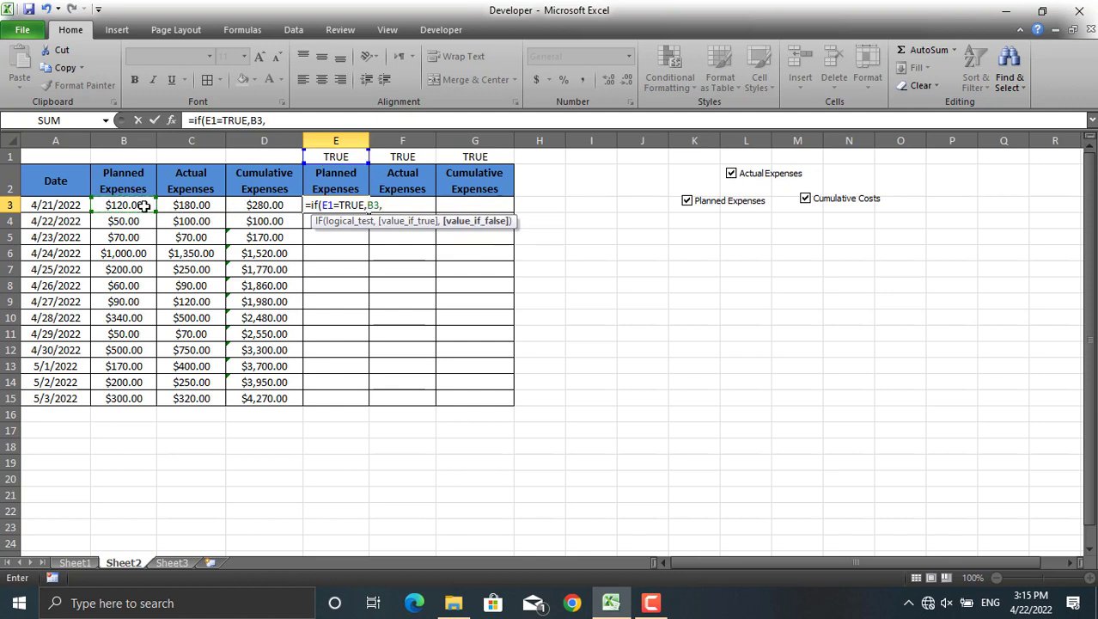
{"action": "type", "text": "na"}
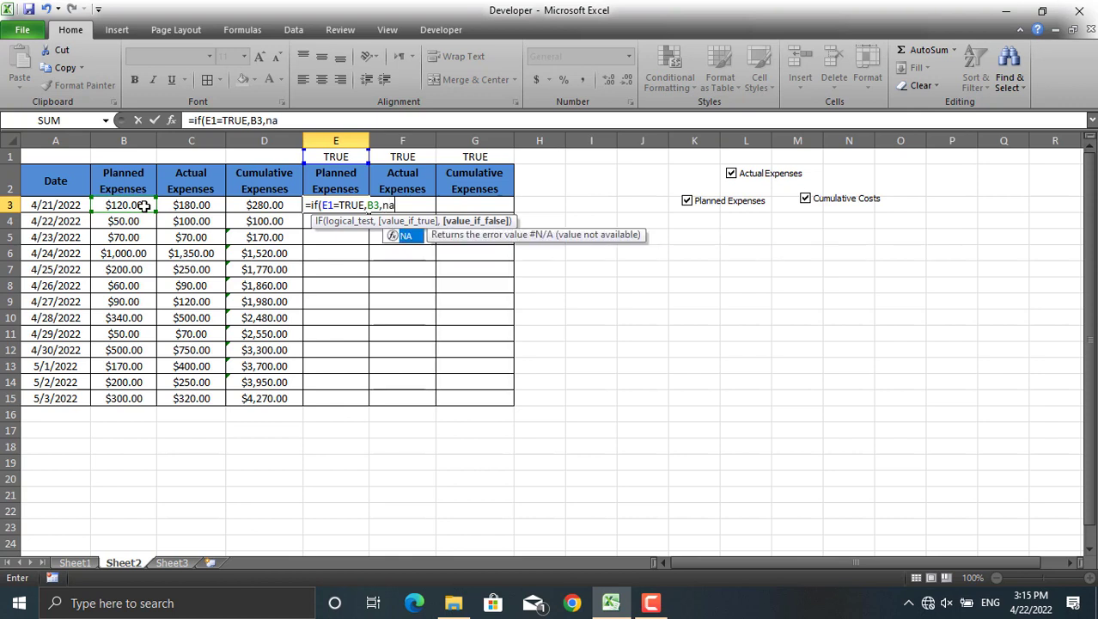
{"action": "type", "text": "())"}
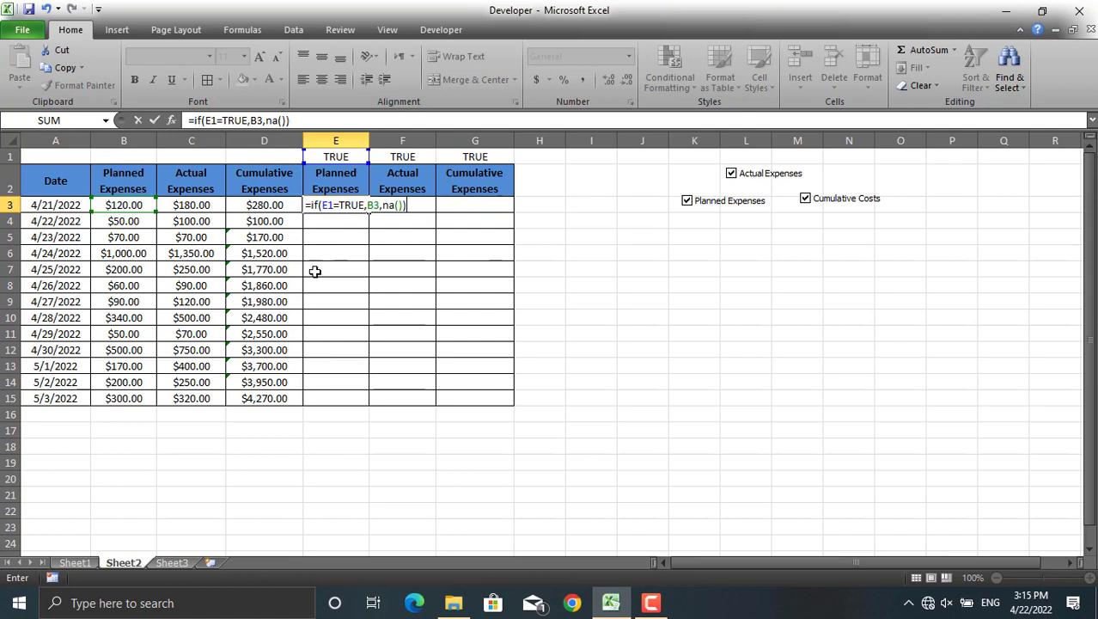
{"action": "left_click", "coordinate": [329, 205]}
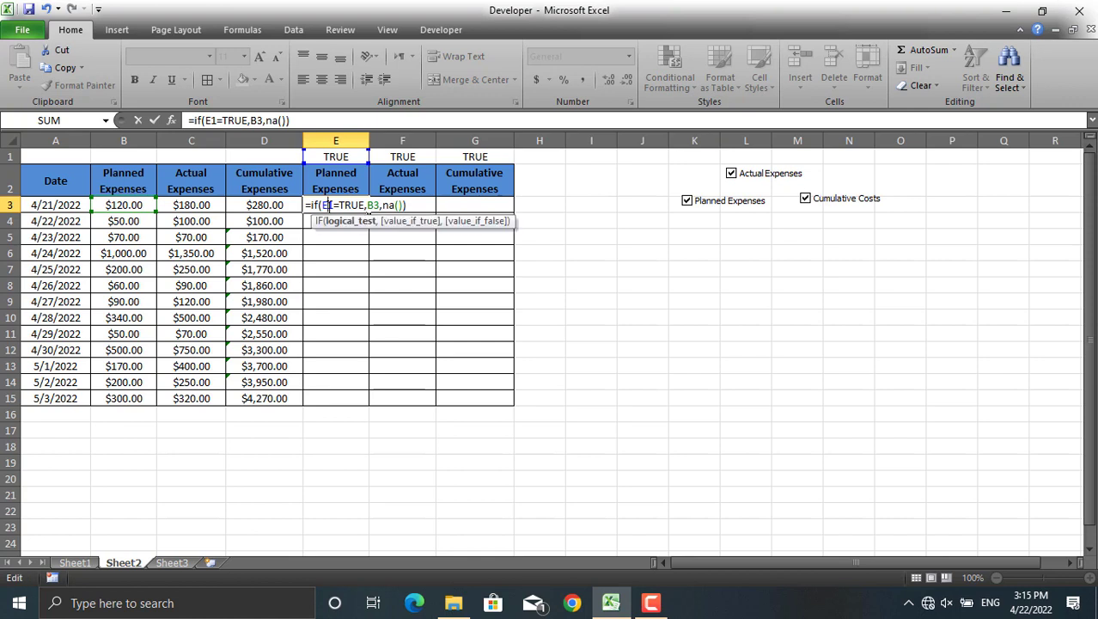
{"action": "type", "text": "$"}
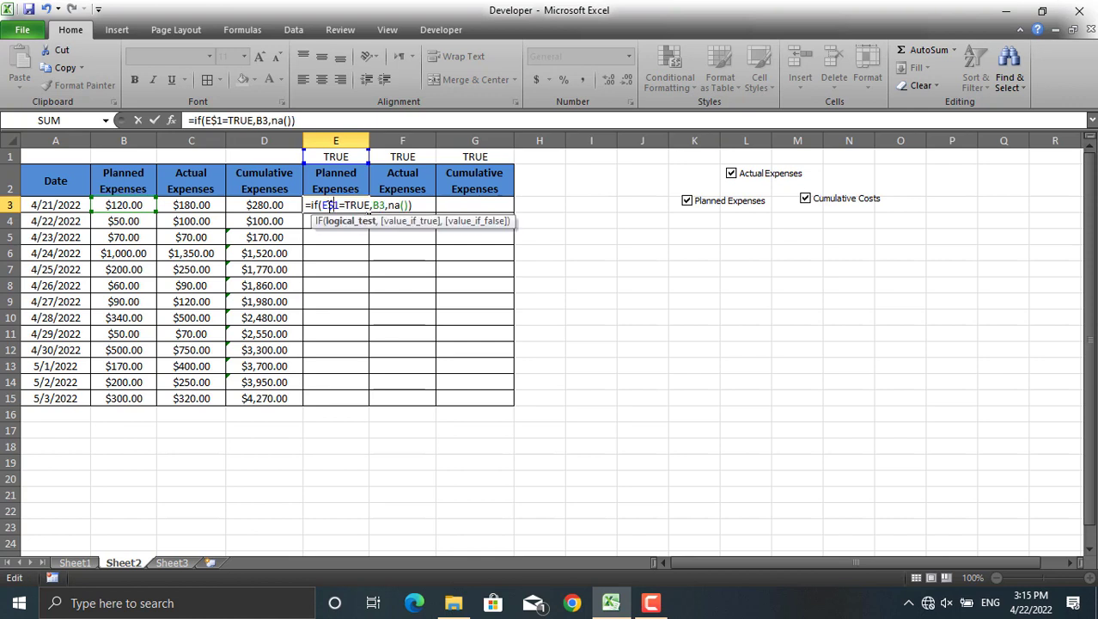
{"action": "key", "text": "Return"}
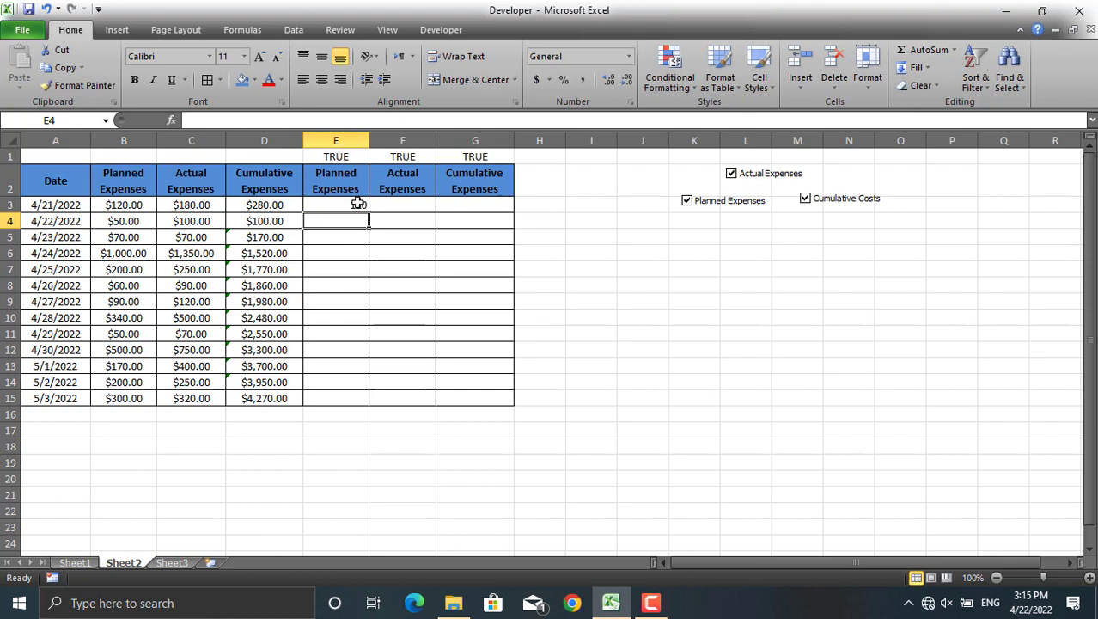
Test the formula with the Planned Expenses check box, then fill it across E3:G15
{"action": "left_click", "coordinate": [687, 202]}
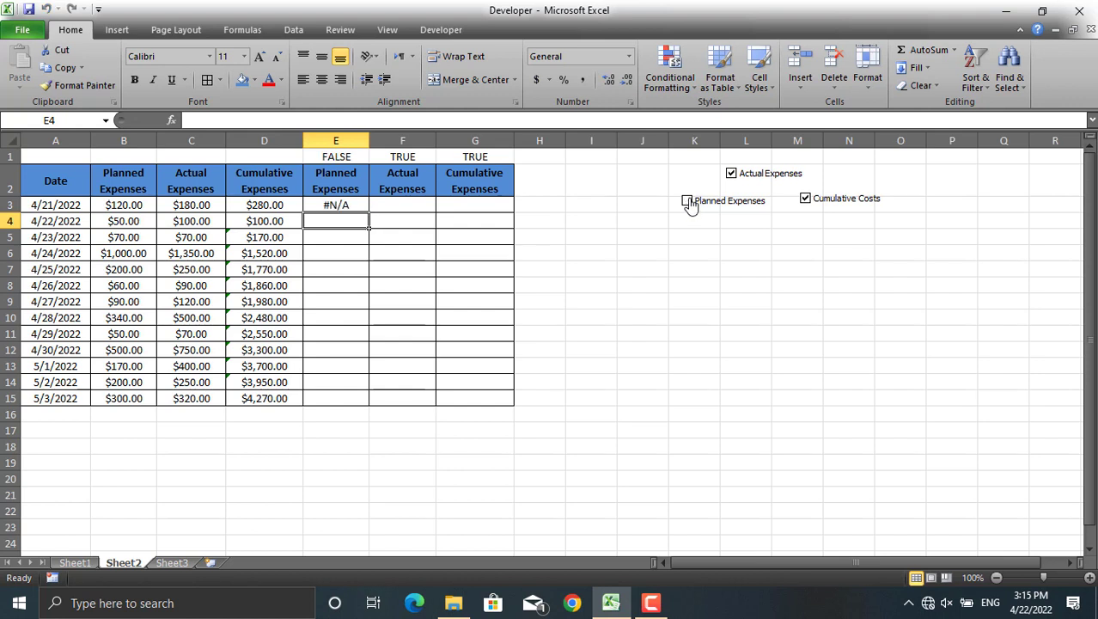
{"action": "left_click", "coordinate": [688, 201]}
{"action": "left_click", "coordinate": [367, 206]}
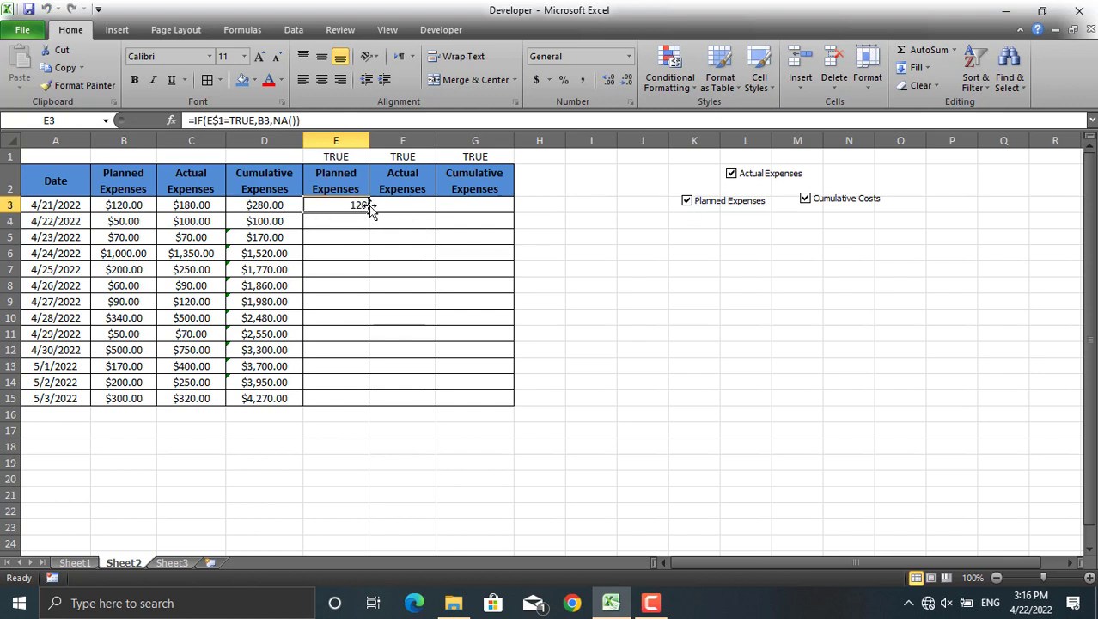
{"action": "left_click_drag", "start_coordinate": [370, 212], "coordinate": [495, 400]}
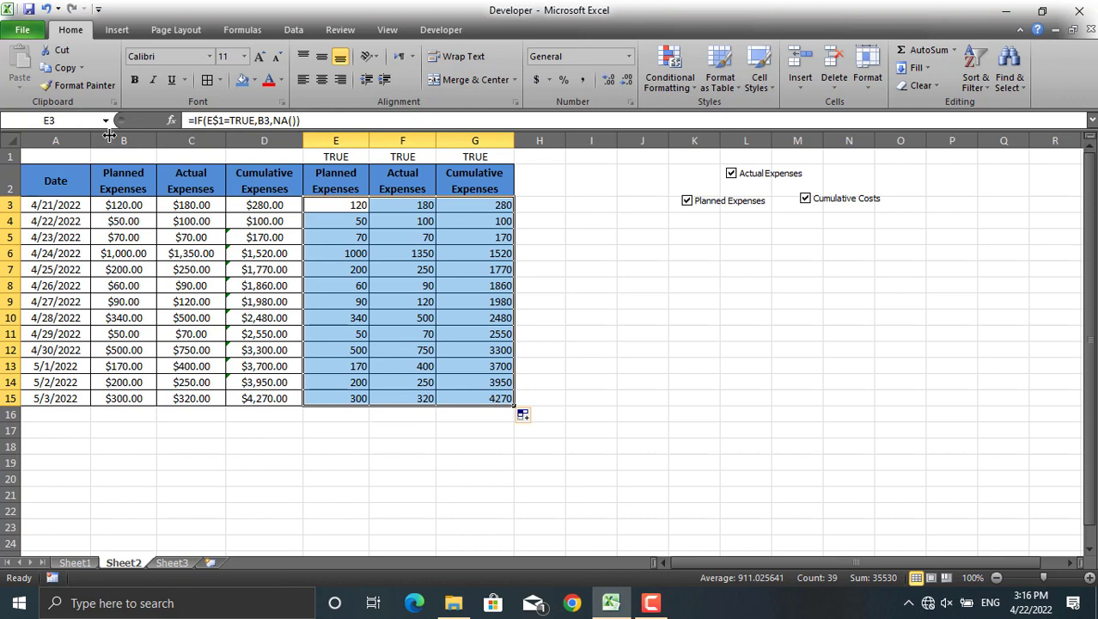
Format E3:G15 as whole-dollar currency, centred horizontally and vertically
{"action": "left_click", "coordinate": [628, 59]}
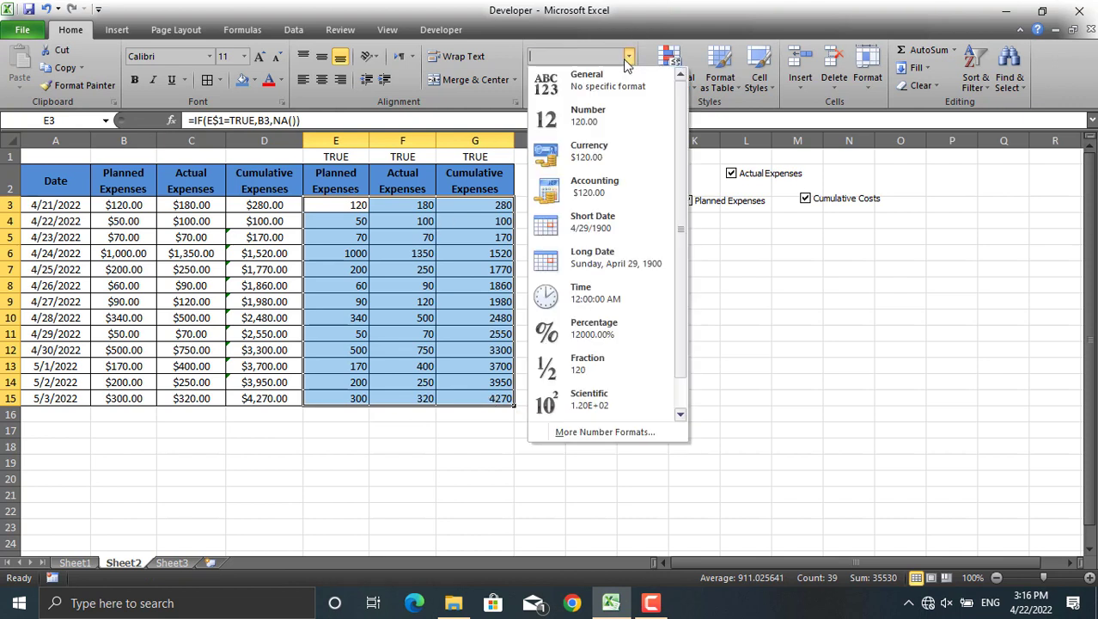
{"action": "left_click", "coordinate": [599, 162]}
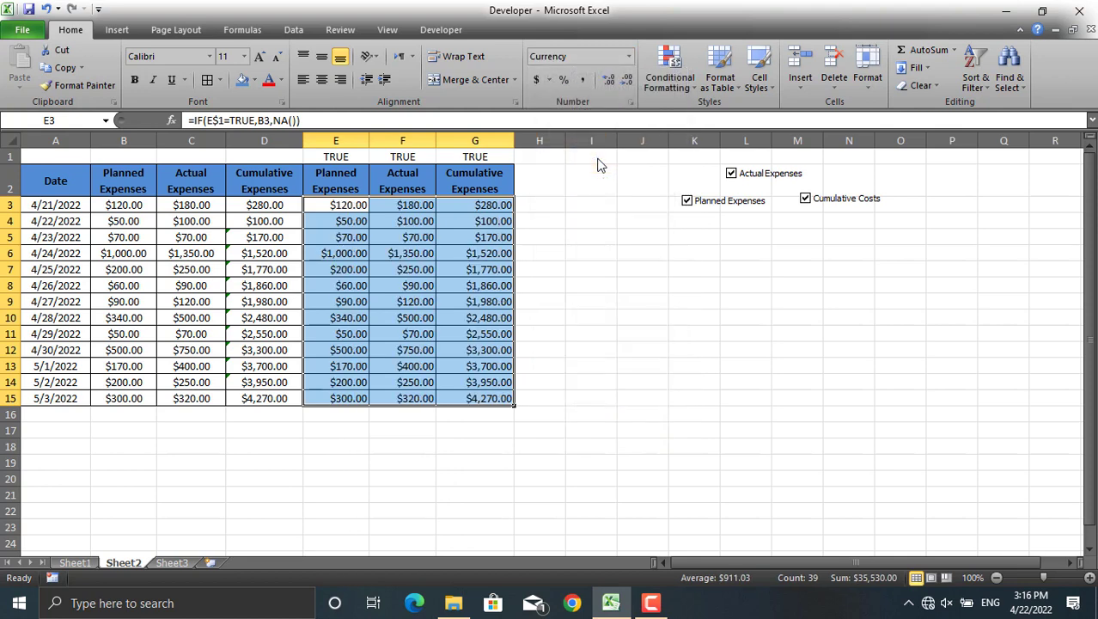
{"action": "left_click", "coordinate": [625, 83]}
{"action": "left_click", "coordinate": [625, 83]}
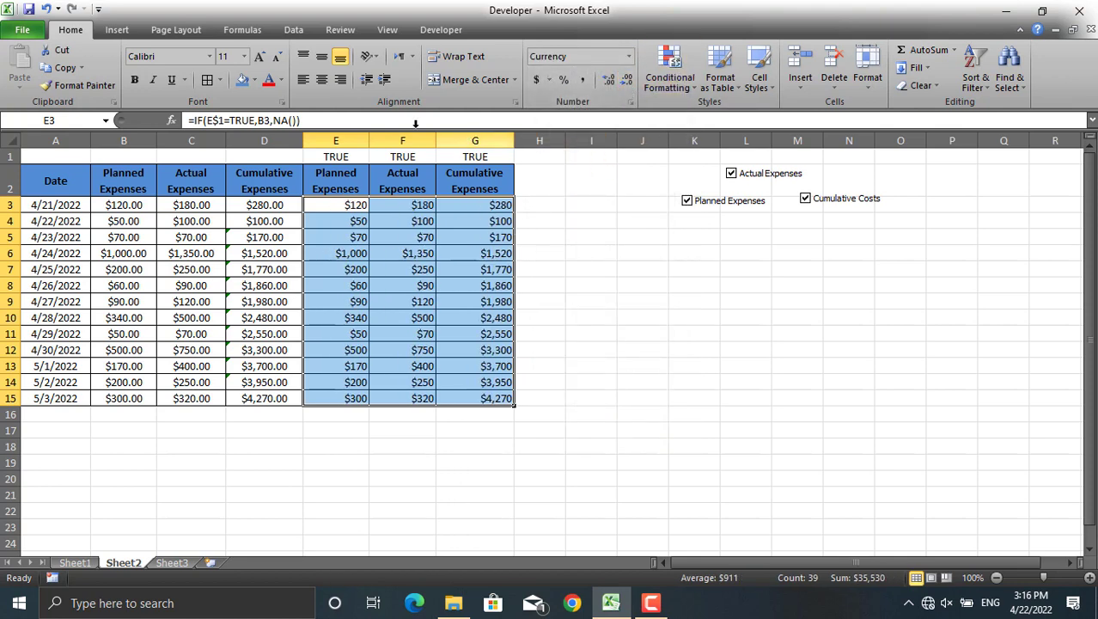
{"action": "left_click", "coordinate": [320, 80]}
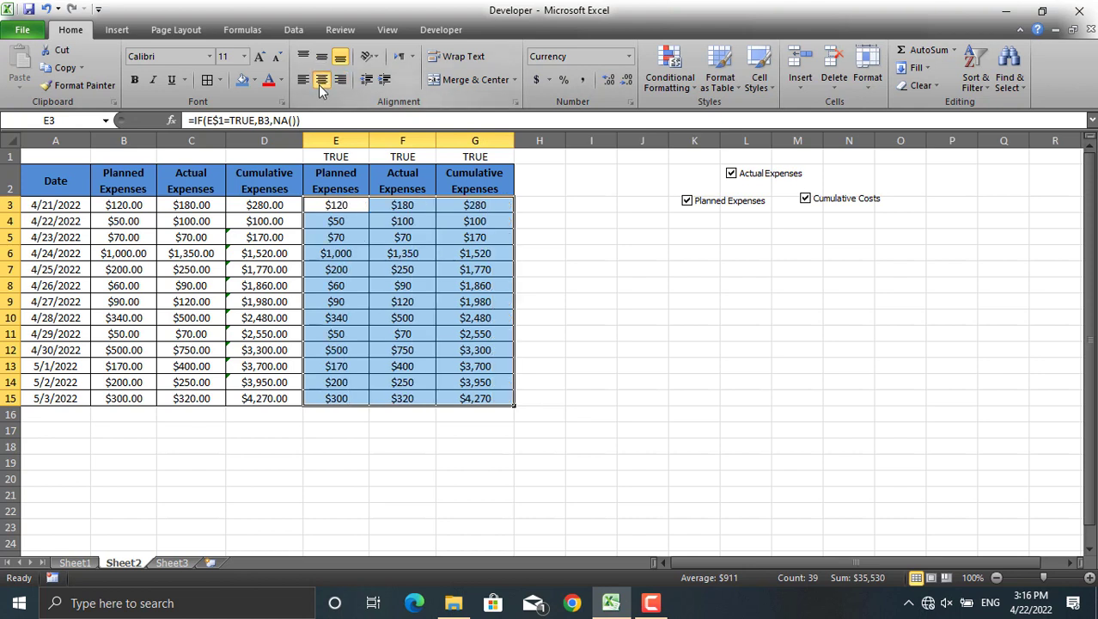
{"action": "left_click", "coordinate": [321, 56]}
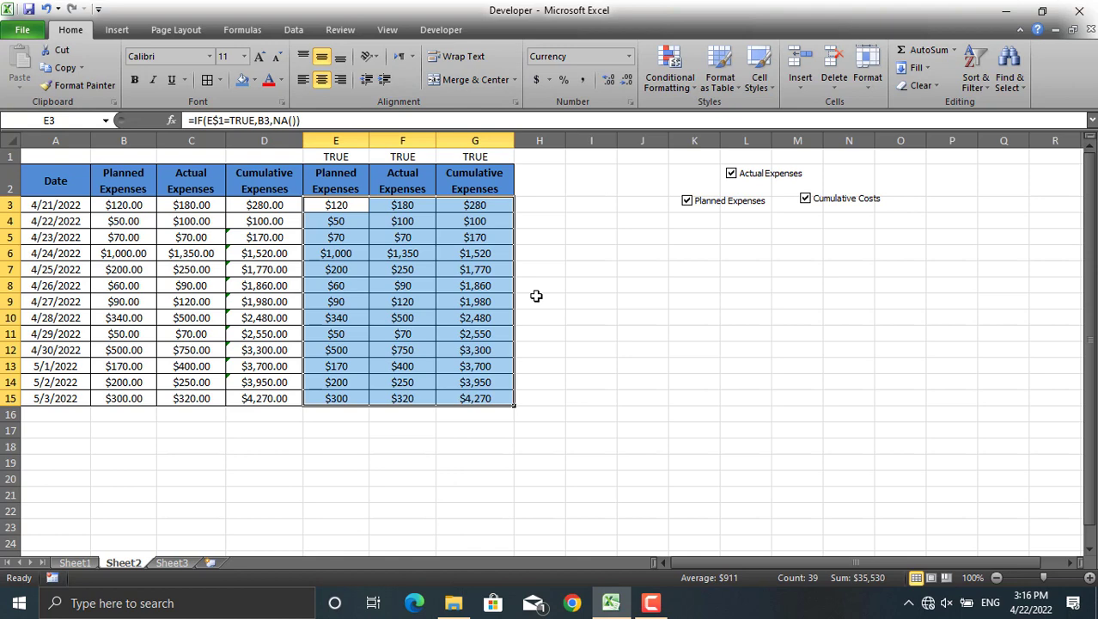
{"action": "left_click", "coordinate": [571, 251]}
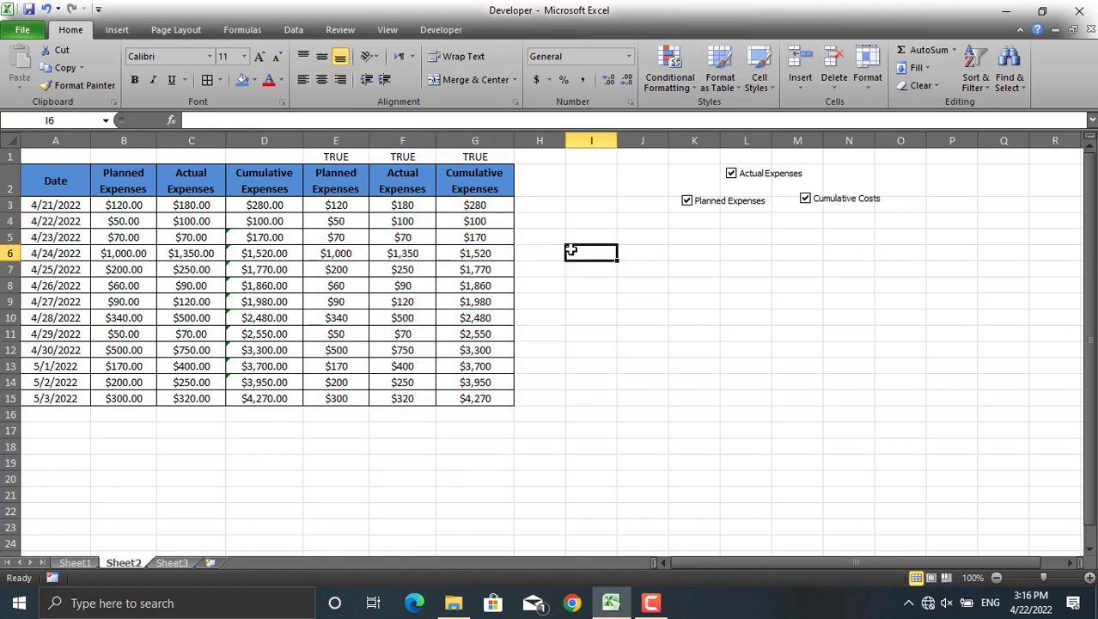
{"action": "left_click", "coordinate": [732, 174]}
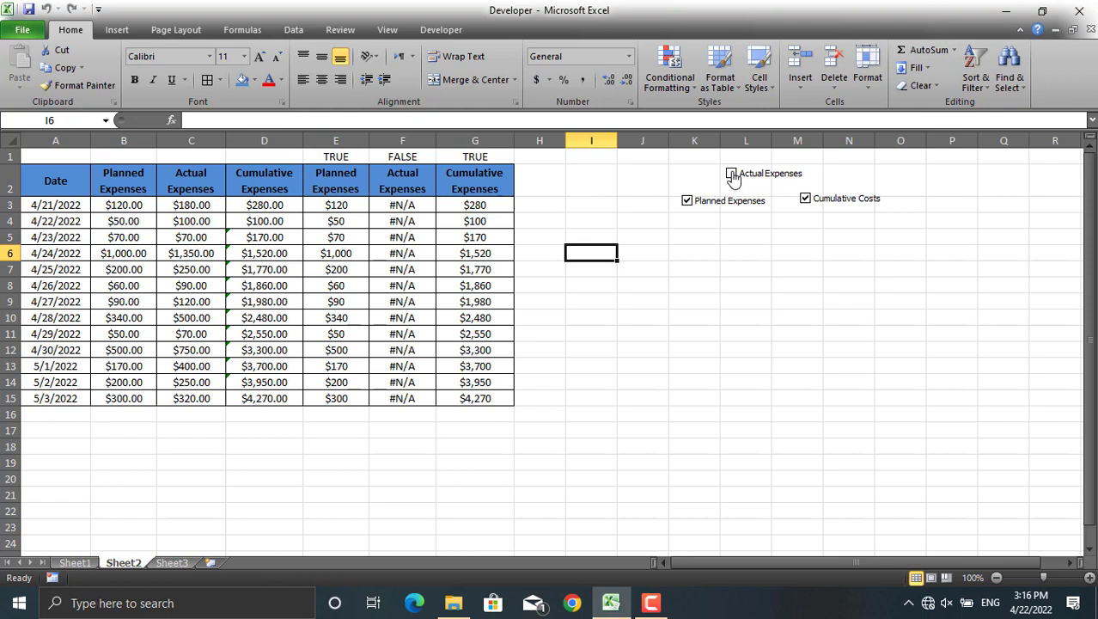
{"action": "left_click", "coordinate": [806, 200]}
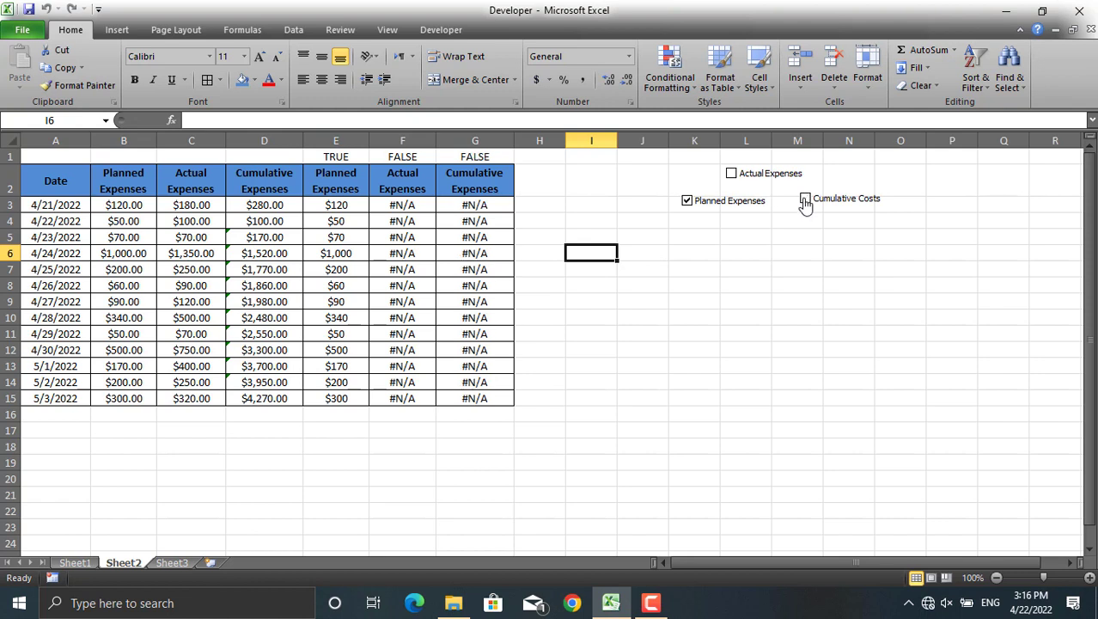
{"action": "left_click", "coordinate": [691, 206]}
{"action": "left_click", "coordinate": [691, 207]}
{"action": "left_click", "coordinate": [733, 175]}
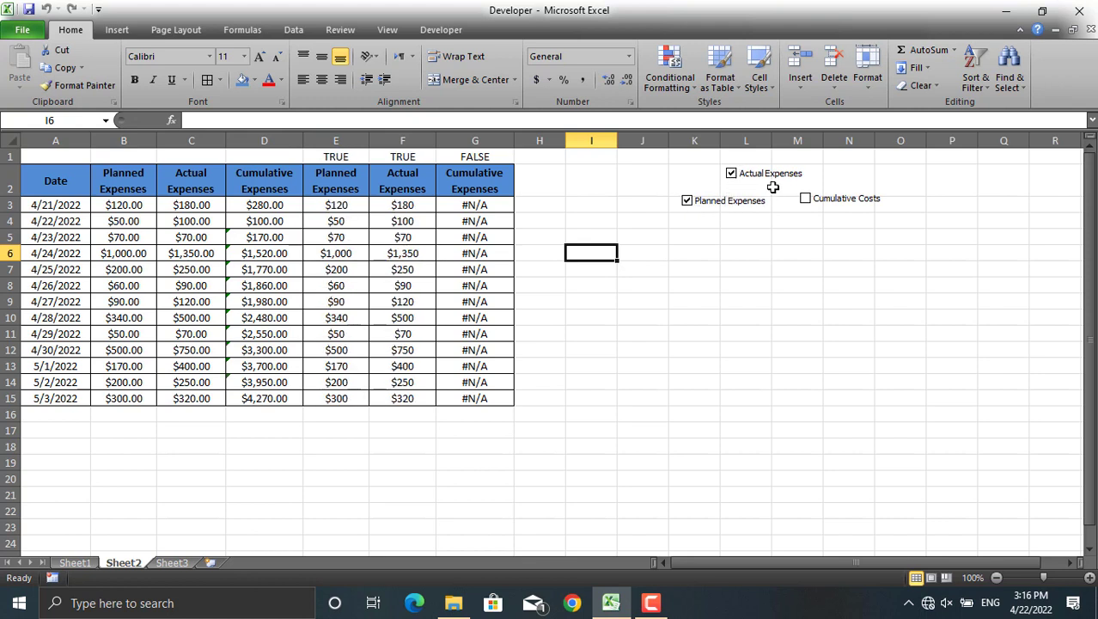
{"action": "left_click", "coordinate": [805, 202]}
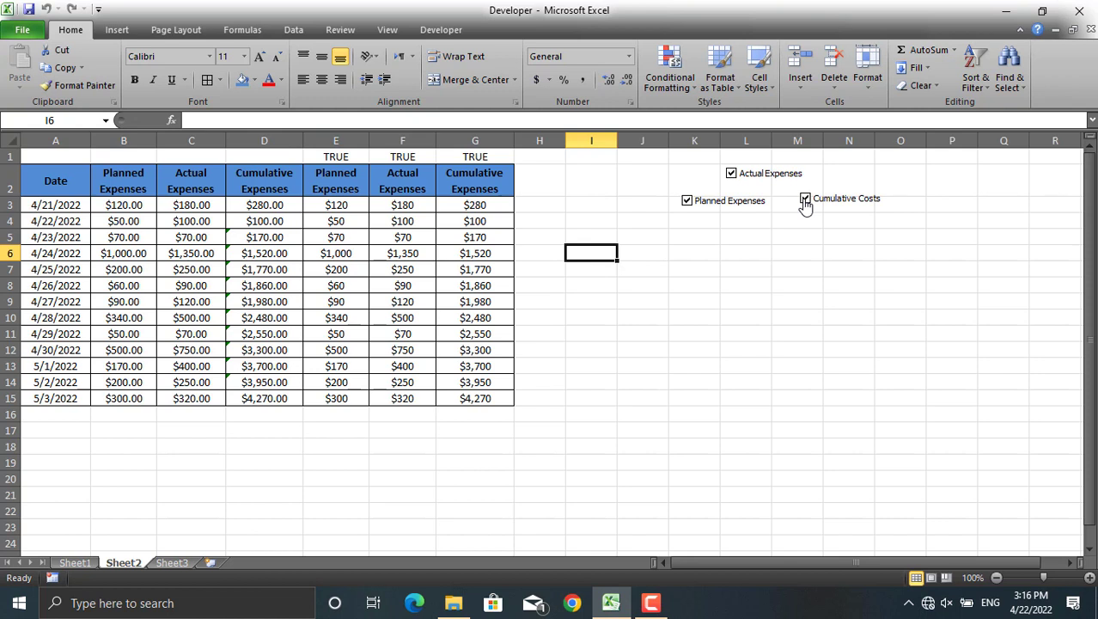
On Sheet1 show the Cumulative line and Actual Expenses bars again, then return to Sheet2
{"action": "left_click", "coordinate": [75, 564]}
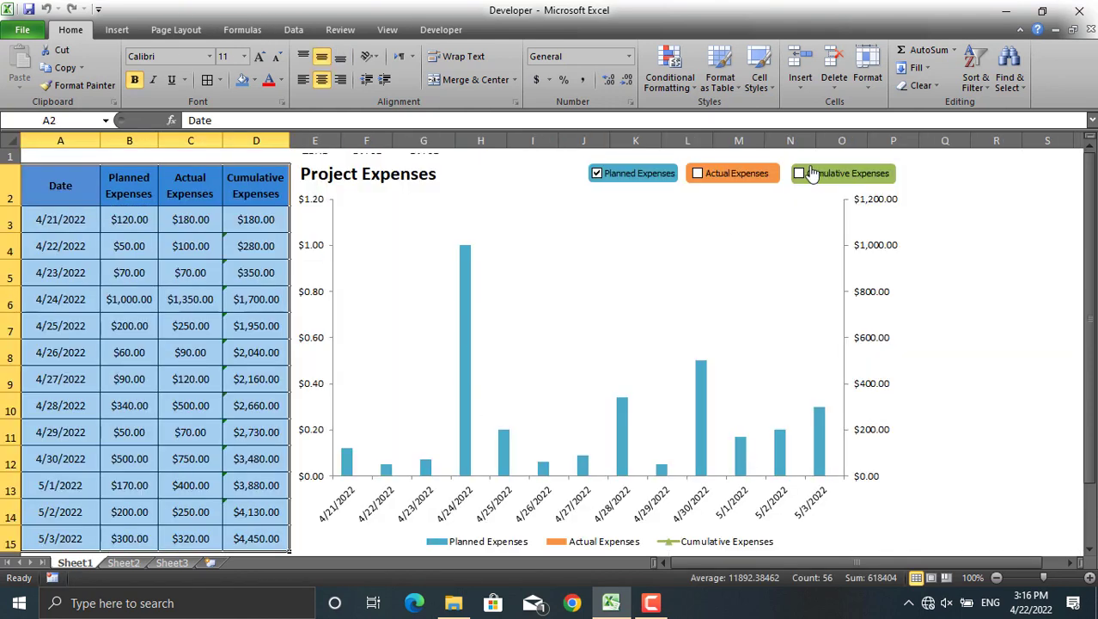
{"action": "left_click", "coordinate": [799, 175]}
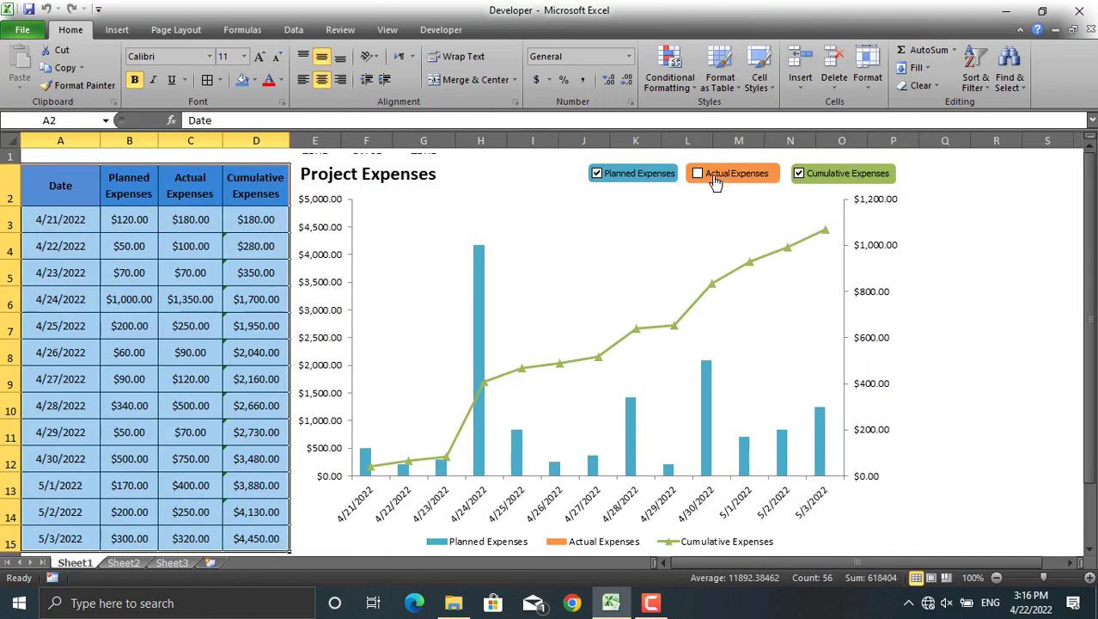
{"action": "left_click", "coordinate": [696, 174]}
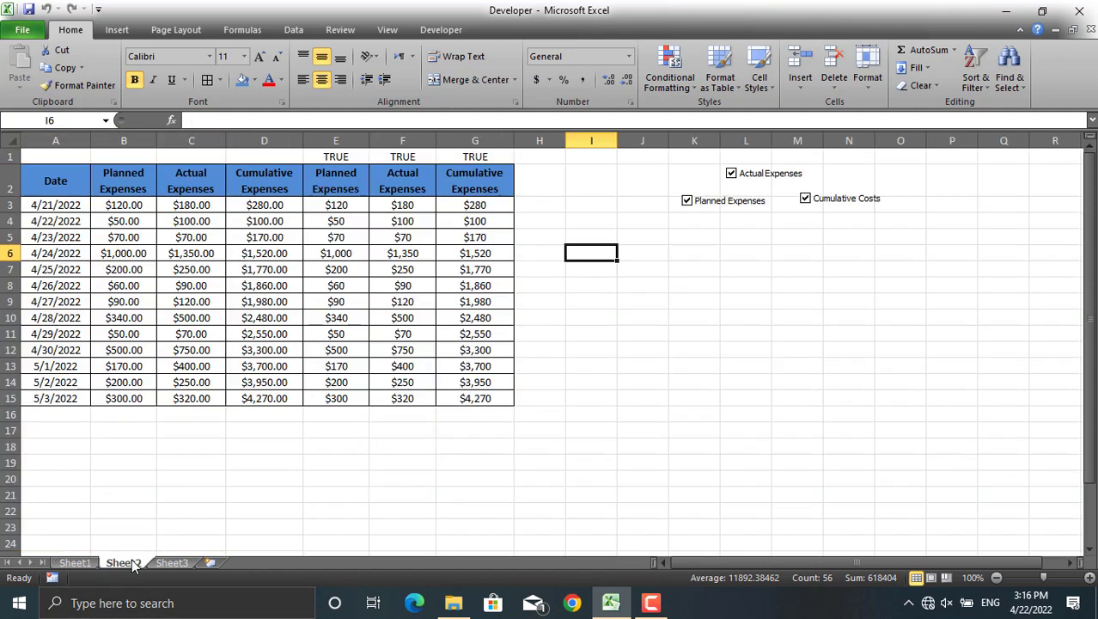
{"action": "left_click", "coordinate": [129, 563]}
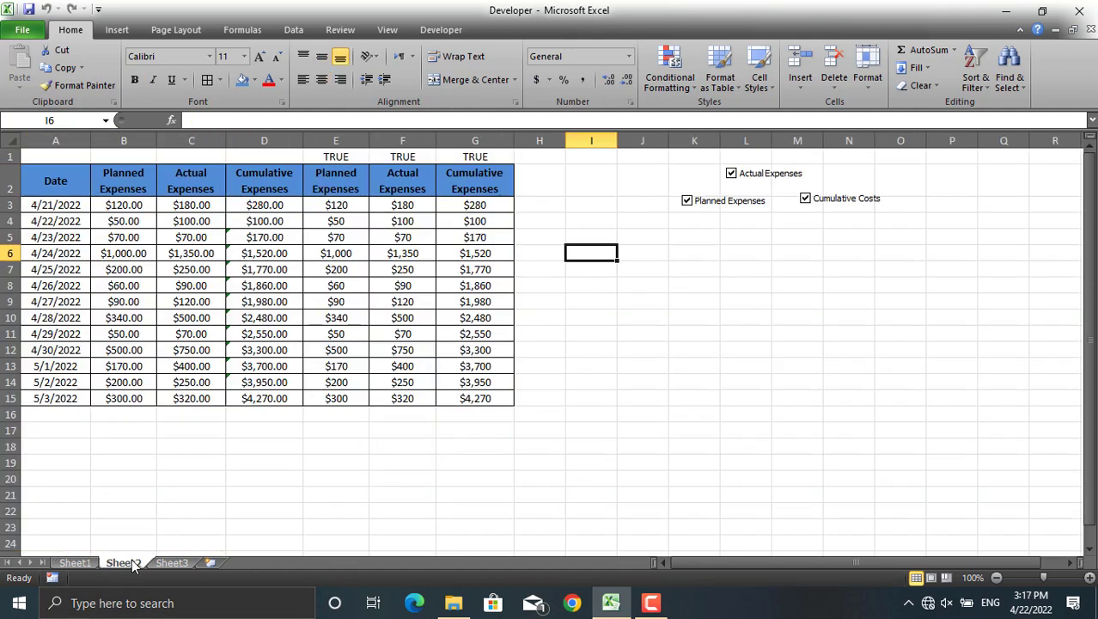
Insert a blank clustered column chart right of the table and open its Select Data settings
{"action": "left_click", "coordinate": [121, 30]}
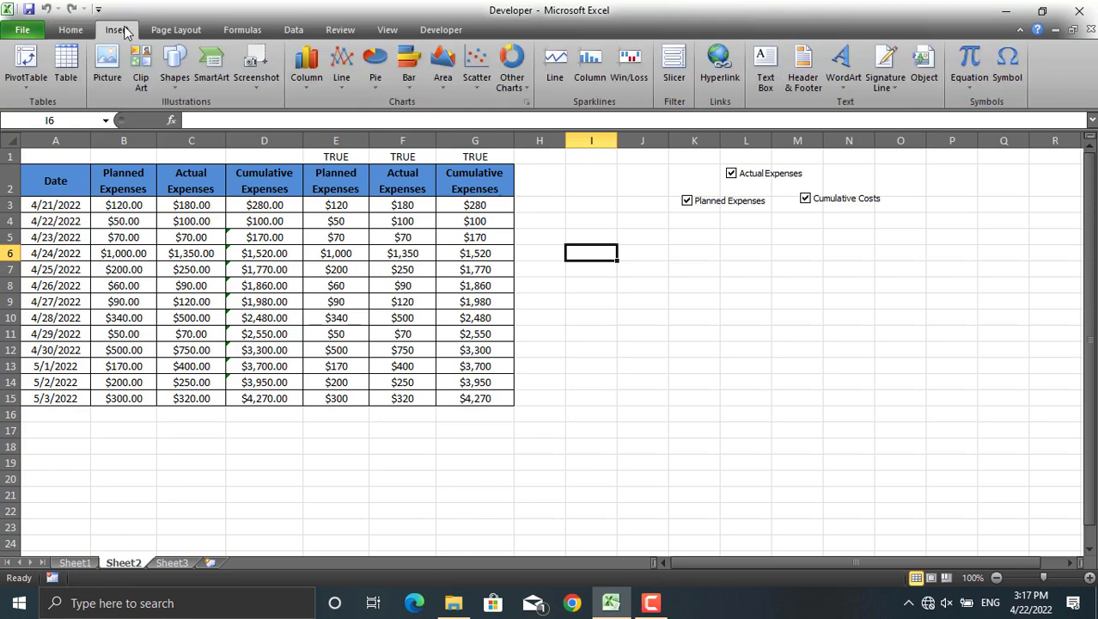
{"action": "left_click", "coordinate": [307, 82]}
{"action": "left_click", "coordinate": [312, 136]}
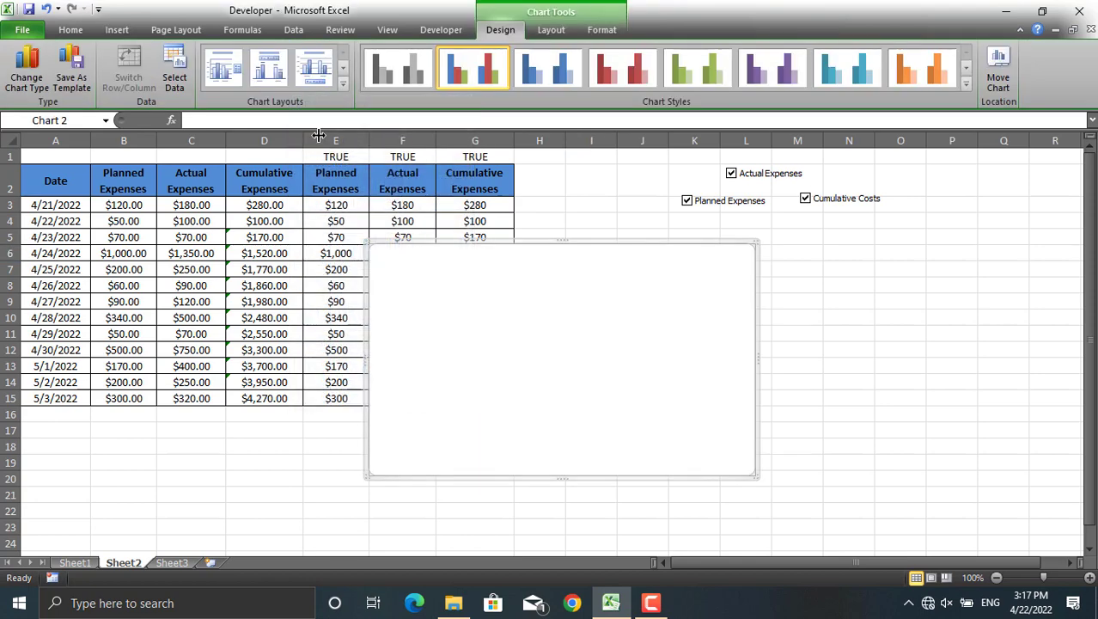
{"action": "left_click_drag", "start_coordinate": [556, 240], "coordinate": [752, 249]}
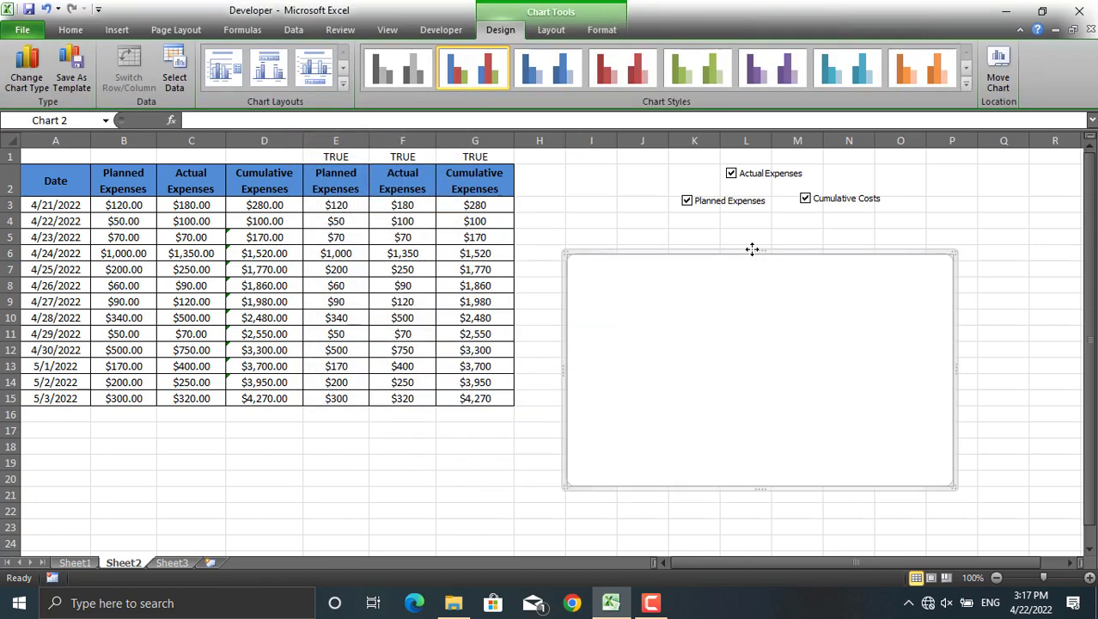
{"action": "right_click", "coordinate": [746, 327]}
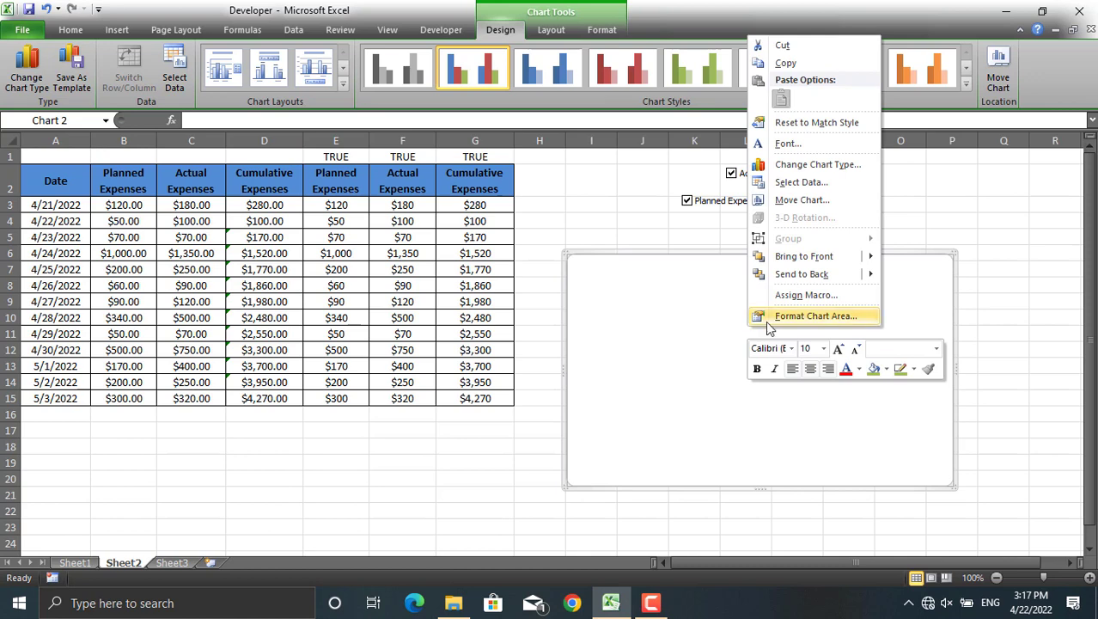
{"action": "left_click", "coordinate": [805, 181]}
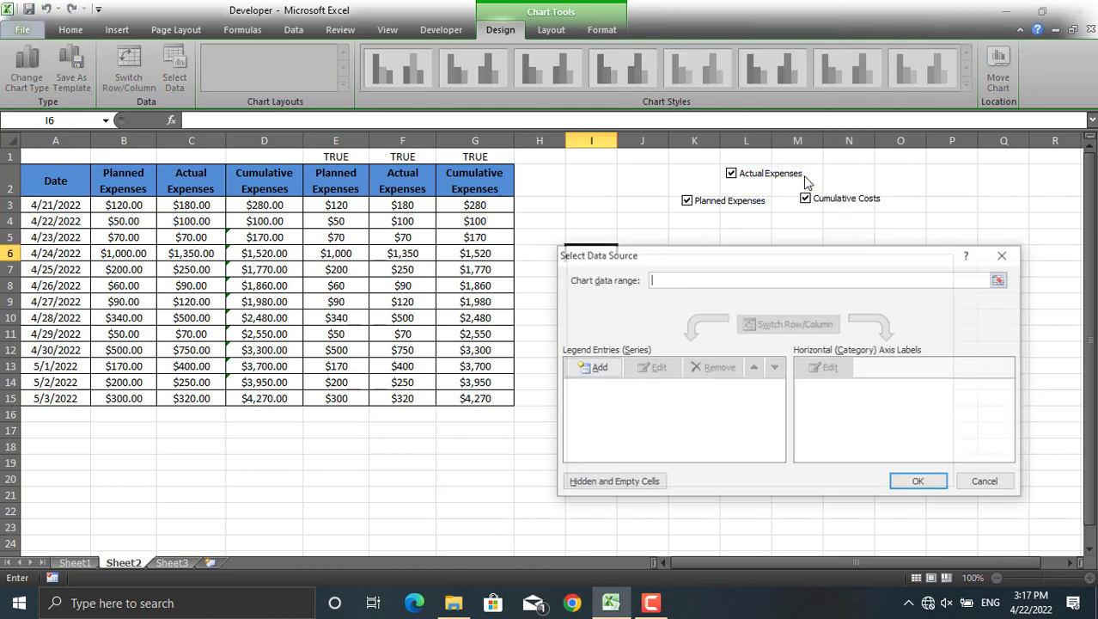
Add a series named 'Planned Expenses' with values from E3:E15
{"action": "left_click", "coordinate": [597, 367]}
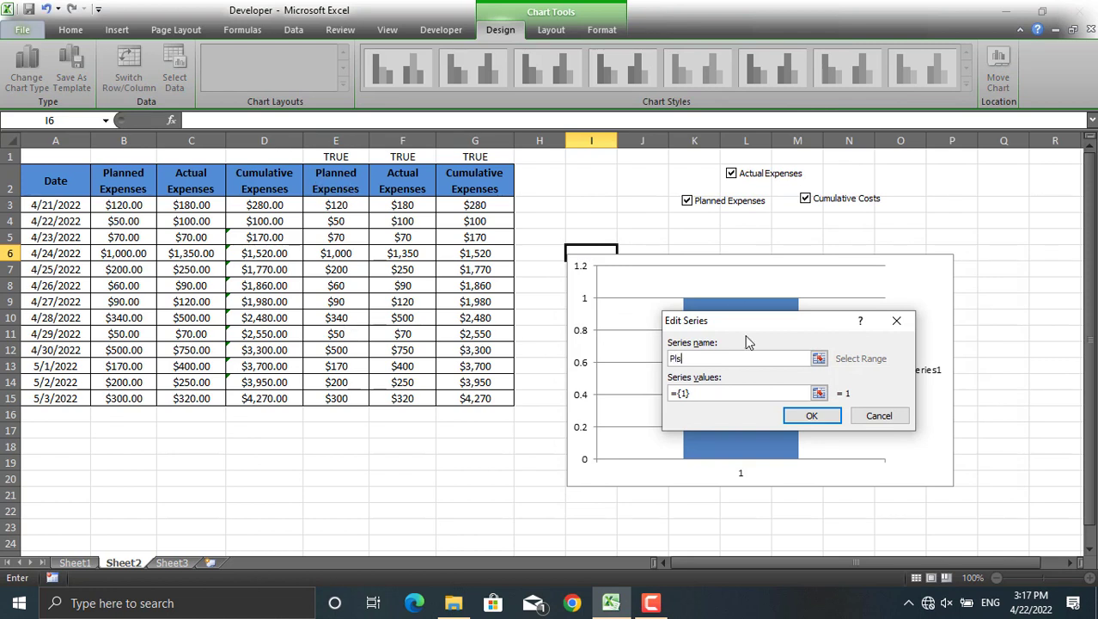
{"action": "type", "text": "Planned Expenses"}
{"action": "left_click", "coordinate": [823, 392]}
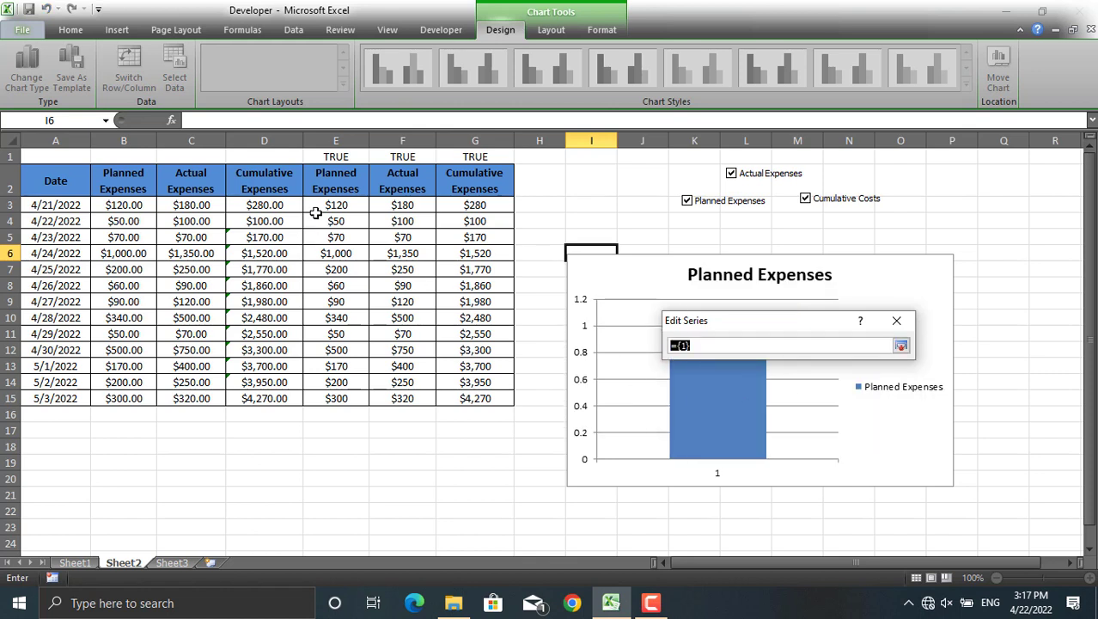
{"action": "left_click_drag", "start_coordinate": [336, 205], "coordinate": [341, 400]}
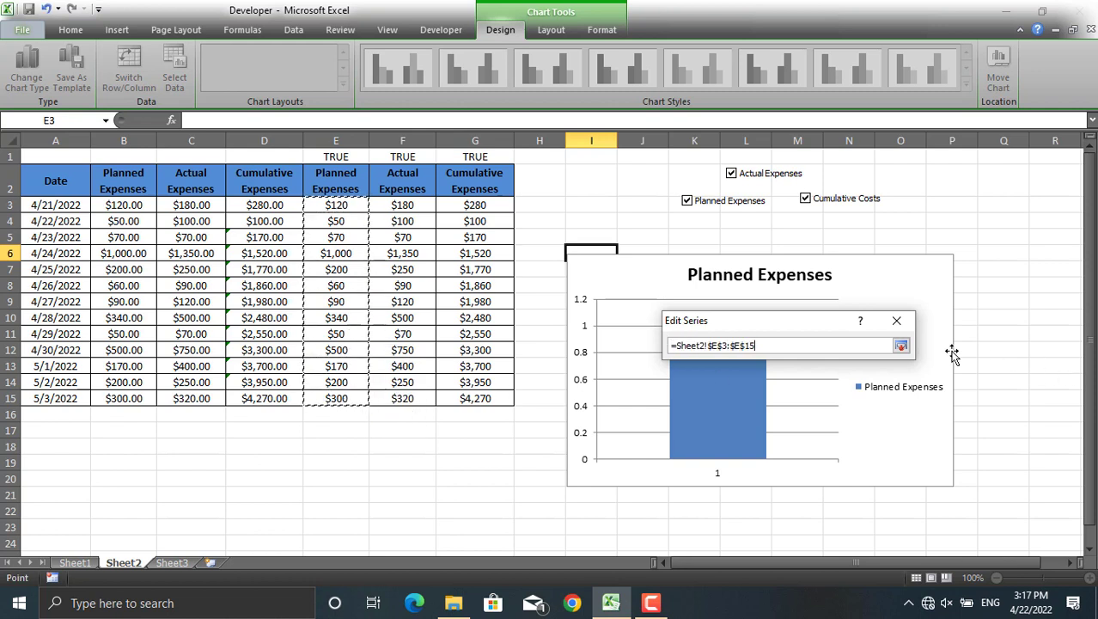
{"action": "left_click", "coordinate": [900, 346]}
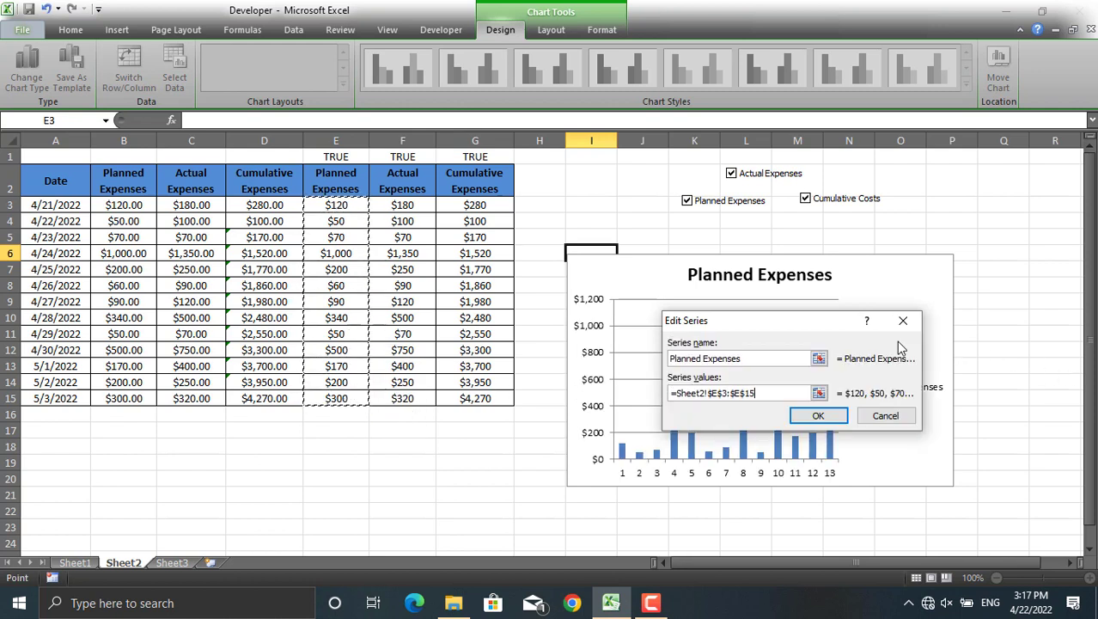
{"action": "left_click", "coordinate": [818, 415]}
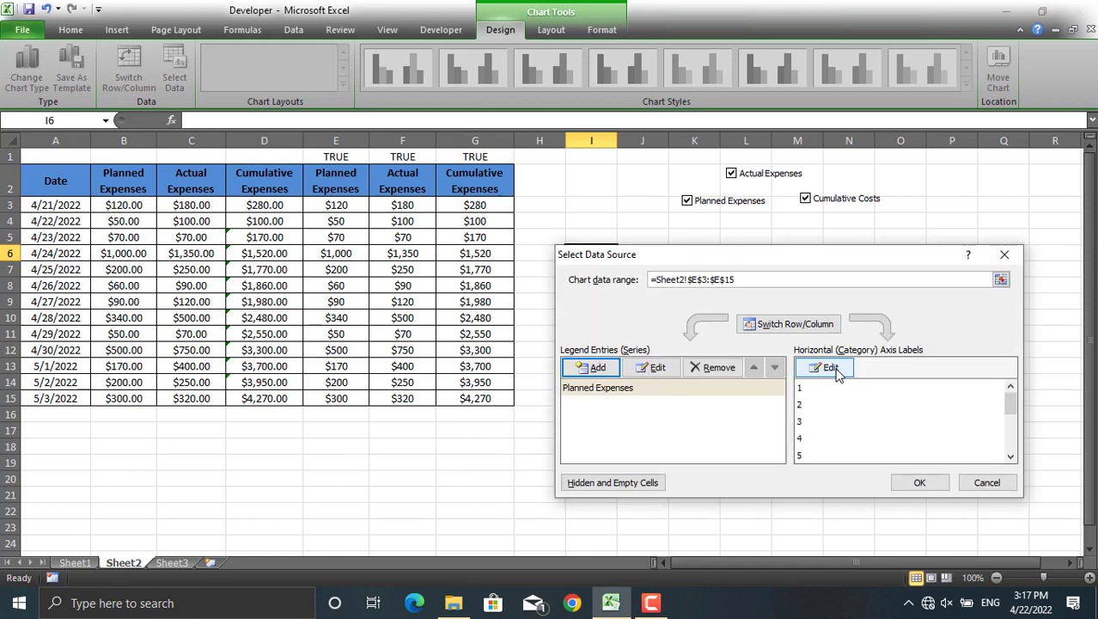
Set the category axis labels to the dates in A3:A15
{"action": "left_click", "coordinate": [830, 368]}
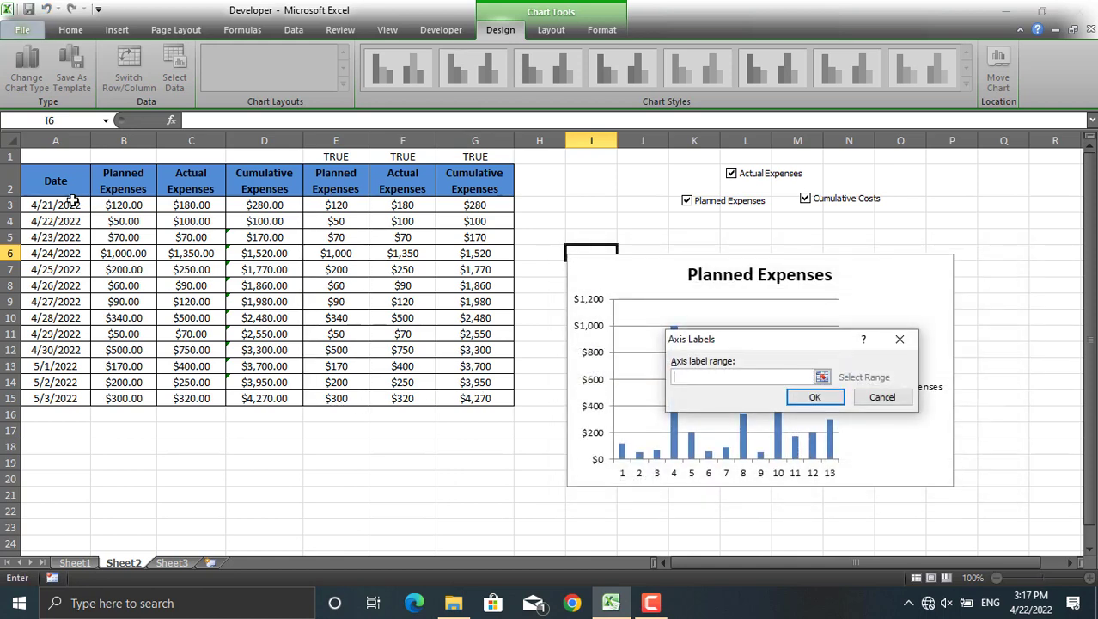
{"action": "left_click_drag", "start_coordinate": [69, 203], "coordinate": [73, 402]}
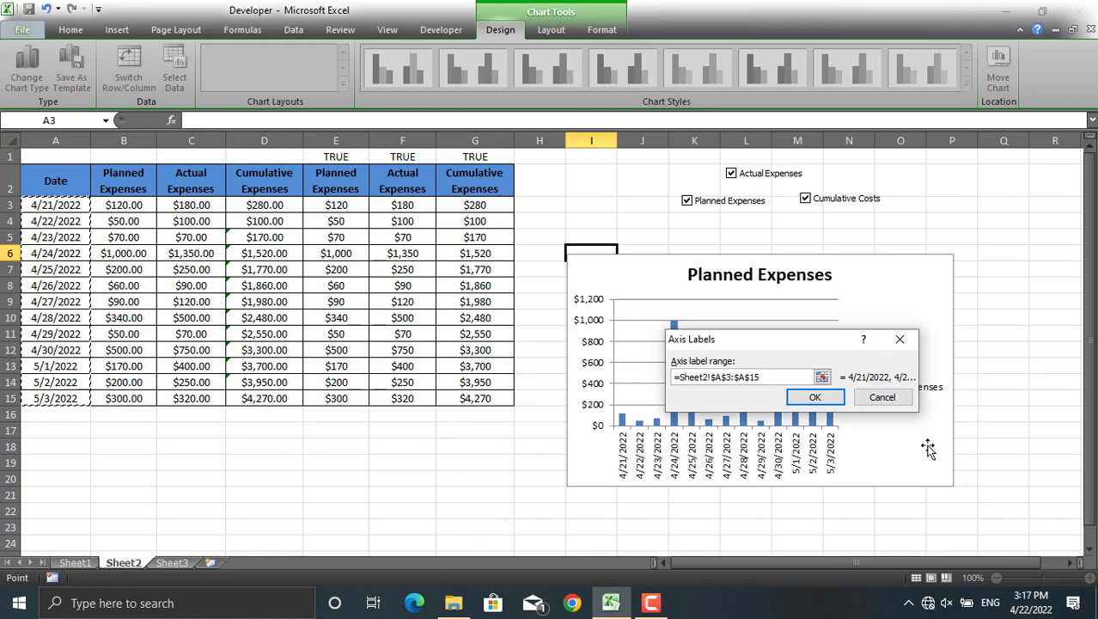
{"action": "left_click", "coordinate": [820, 397]}
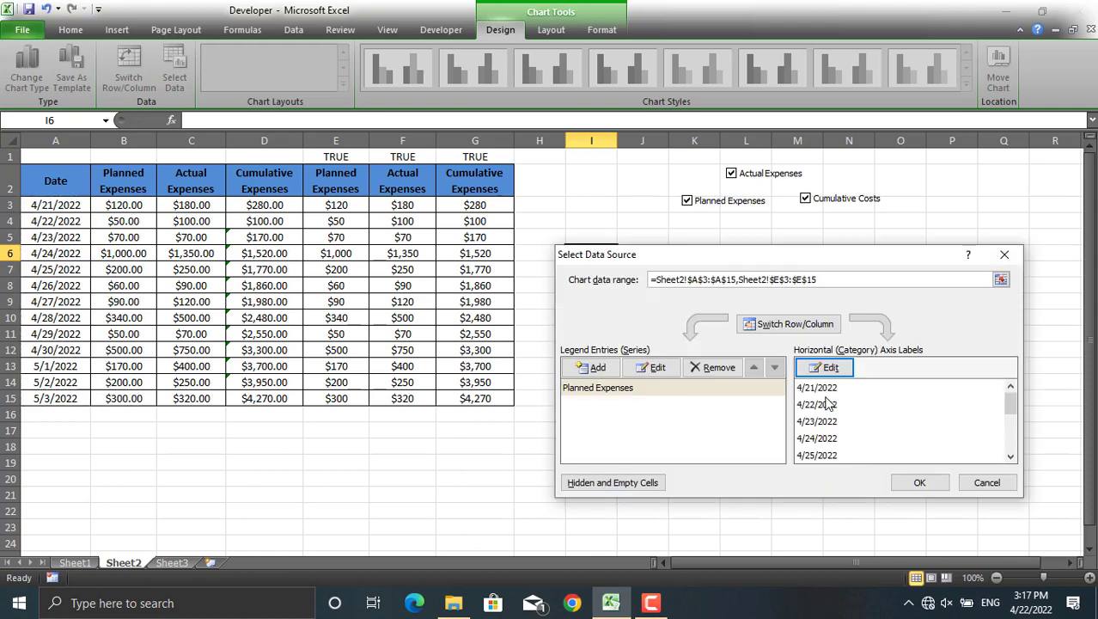
Add a second series for Actual Expenses with values from F3:F15
{"action": "left_click", "coordinate": [602, 371]}
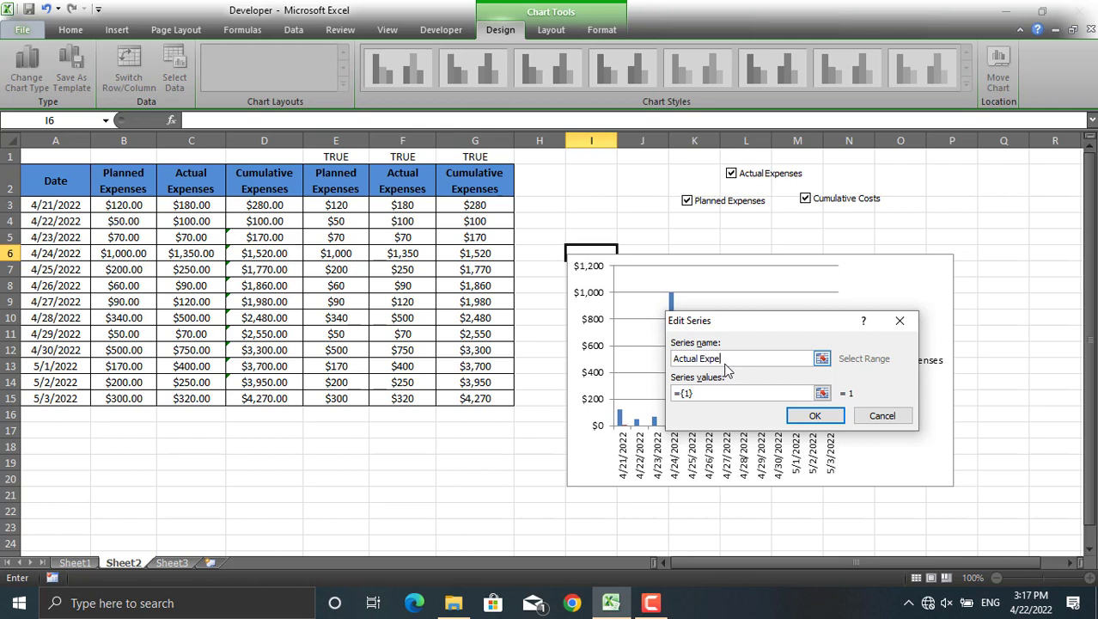
{"action": "left_click", "coordinate": [822, 393]}
{"action": "left_click_drag", "start_coordinate": [409, 208], "coordinate": [413, 399]}
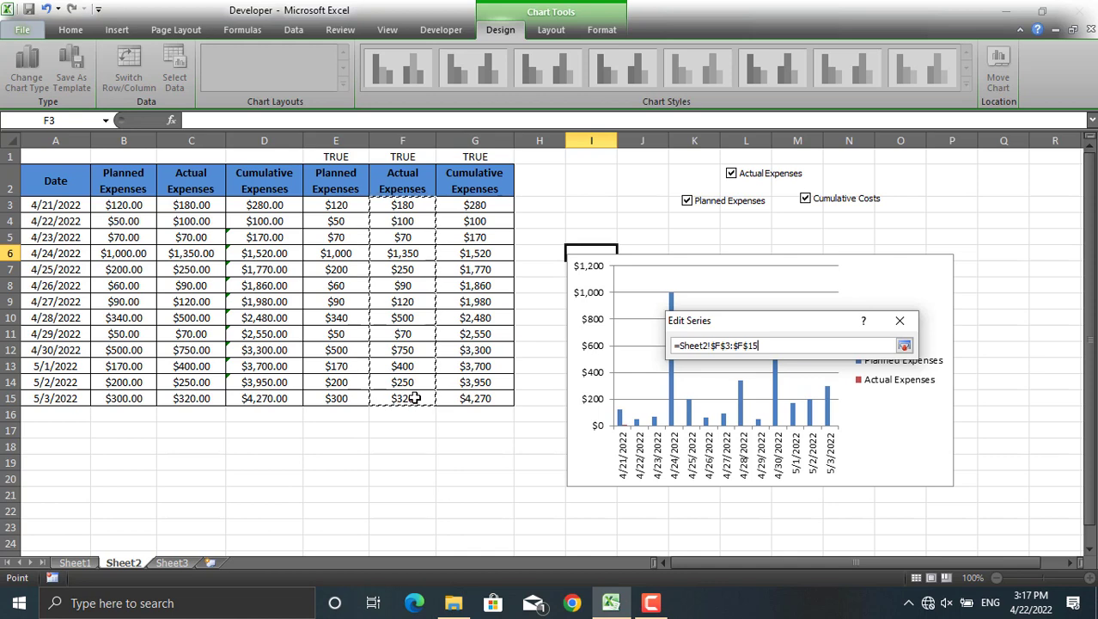
{"action": "left_click", "coordinate": [904, 345]}
{"action": "left_click", "coordinate": [819, 417]}
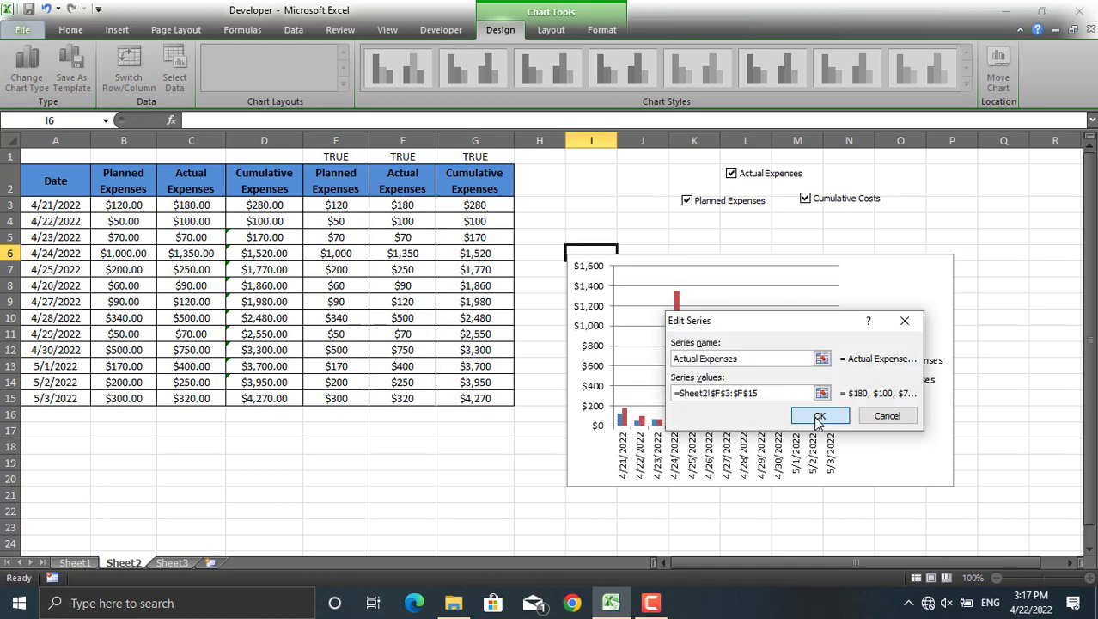
Use the dates in A3:A15 as its category axis labels
{"action": "left_click", "coordinate": [834, 368]}
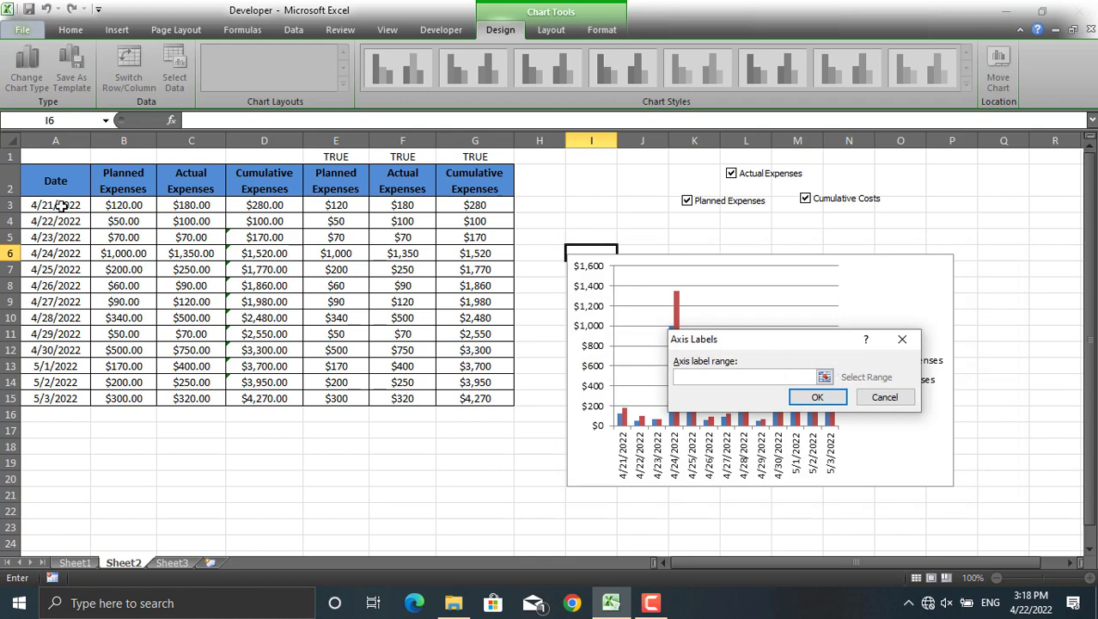
{"action": "left_click_drag", "start_coordinate": [58, 207], "coordinate": [69, 402]}
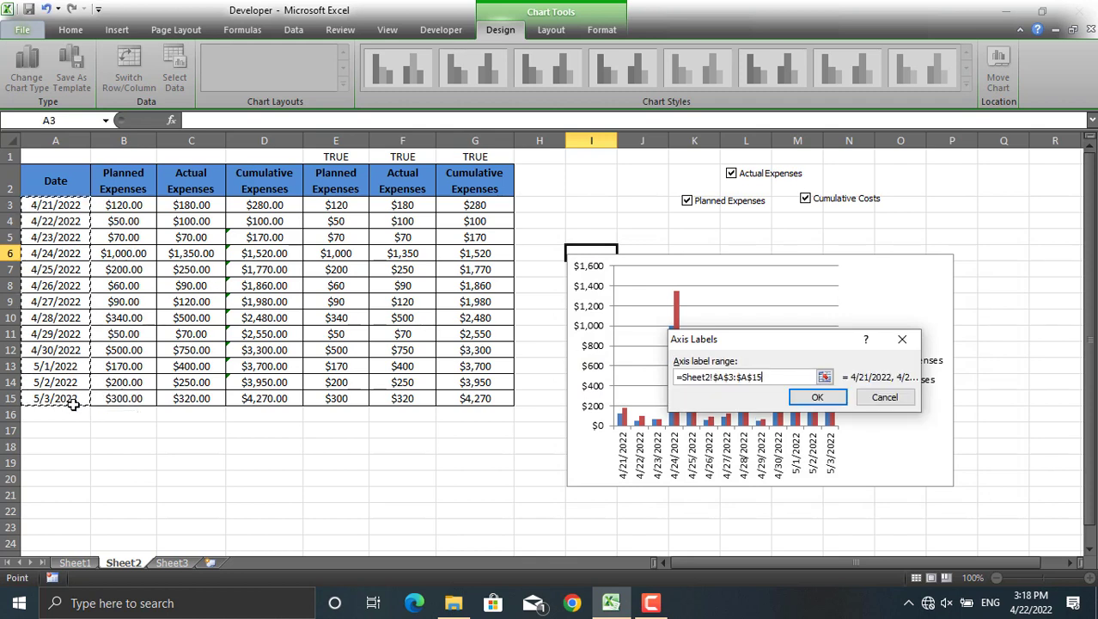
{"action": "left_click", "coordinate": [830, 397]}
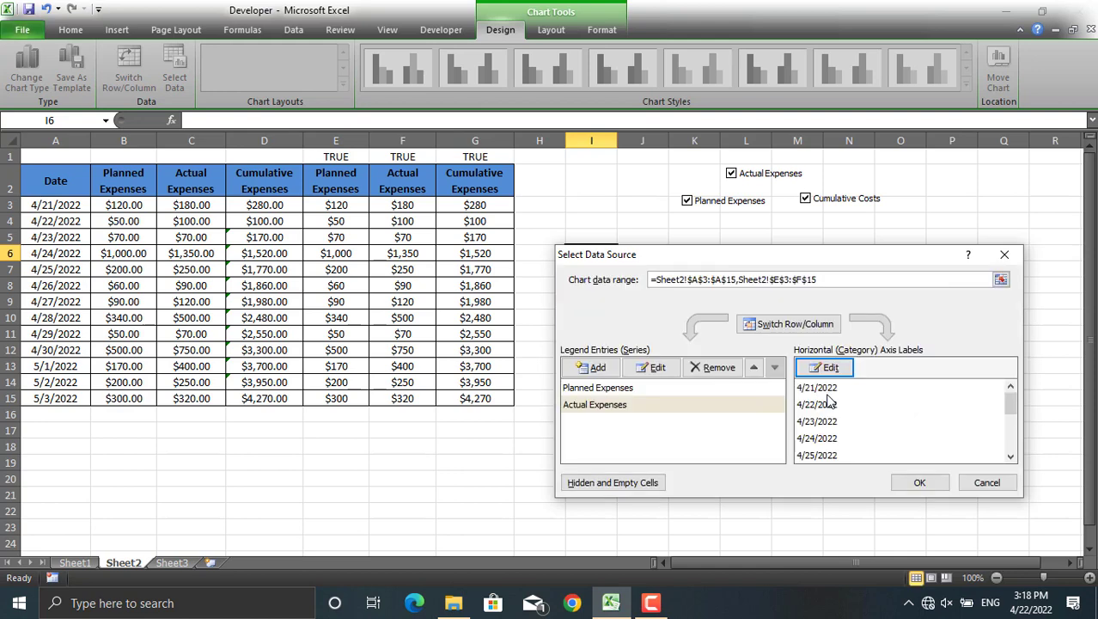
Add a third series for Cumulative Expenses with values from G3:G15
{"action": "left_click", "coordinate": [595, 368]}
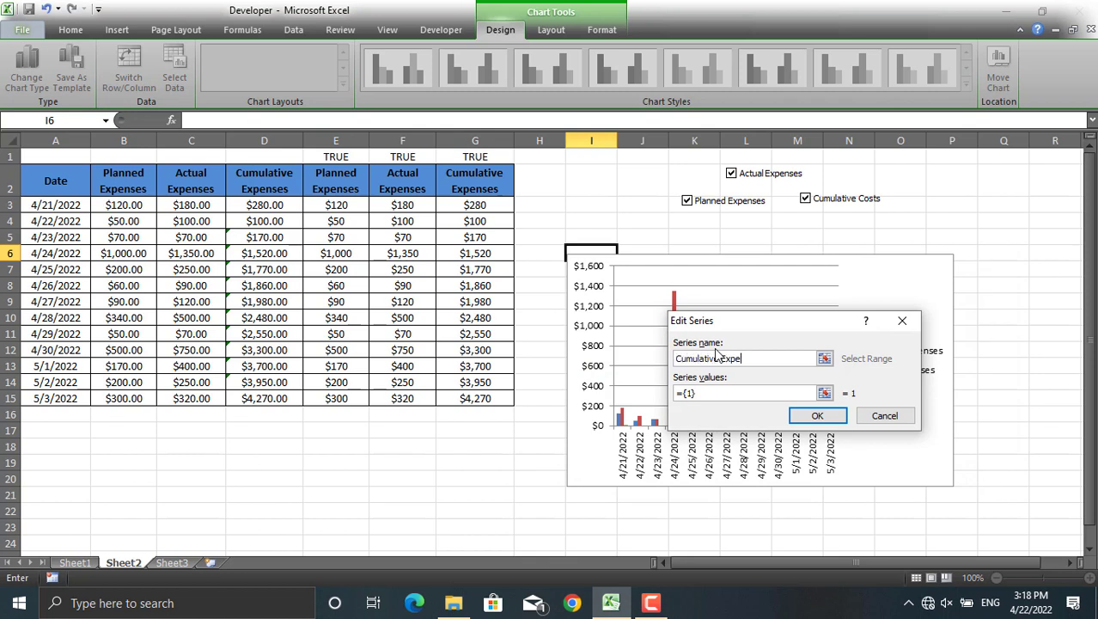
{"action": "left_click", "coordinate": [824, 392]}
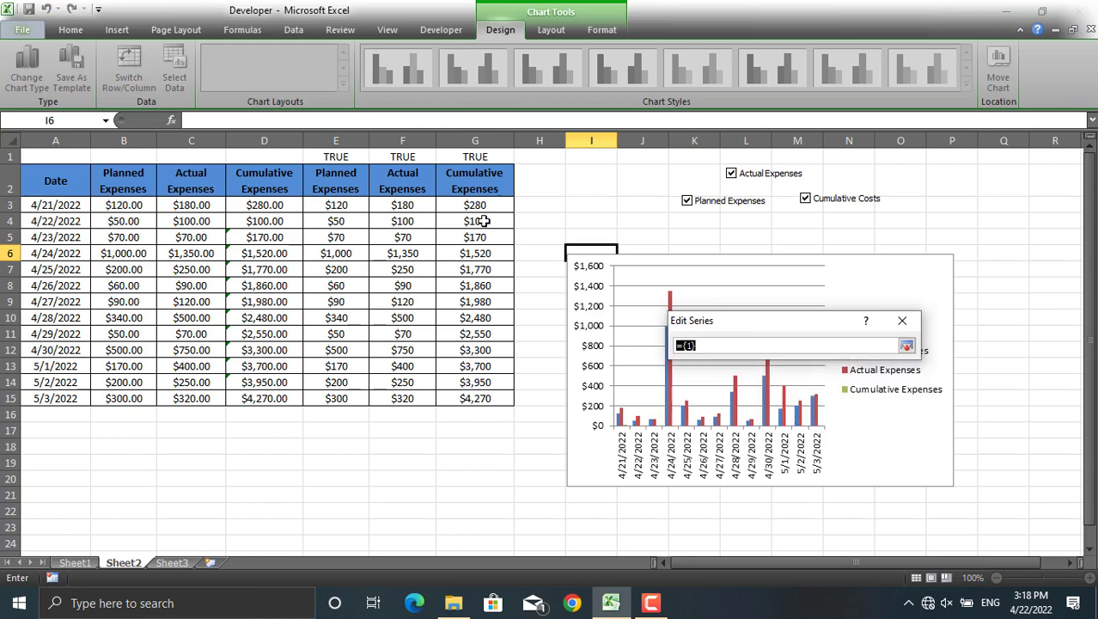
{"action": "left_click_drag", "start_coordinate": [486, 209], "coordinate": [486, 404]}
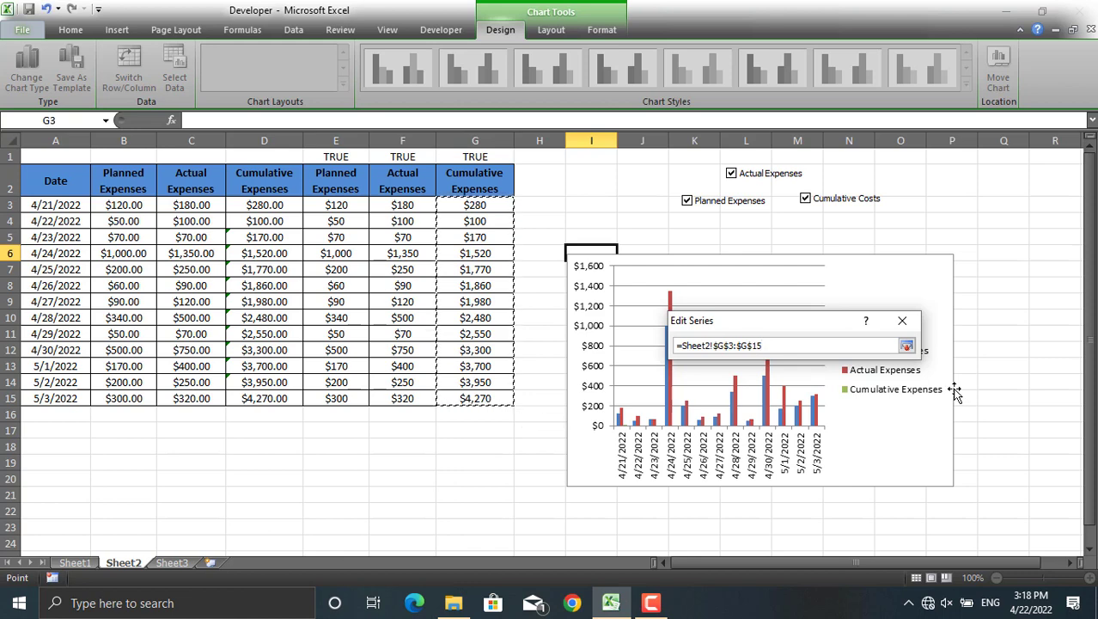
{"action": "left_click", "coordinate": [906, 346]}
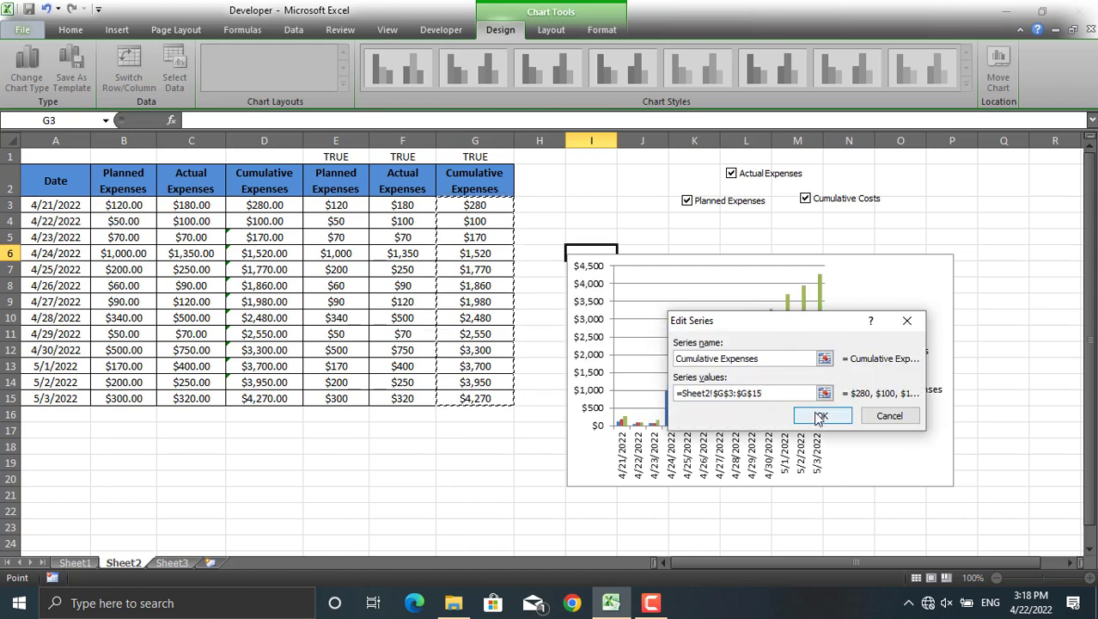
{"action": "left_click", "coordinate": [822, 415]}
Set the axis labels to A3:A15 and apply all three series to the chart
{"action": "left_click", "coordinate": [831, 375]}
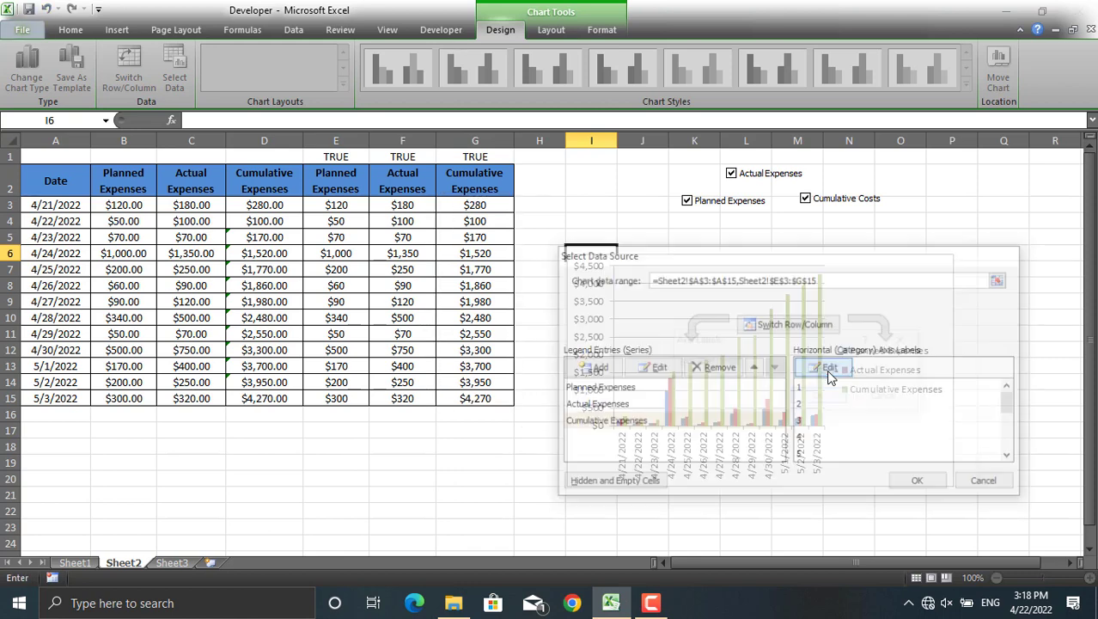
{"action": "left_click", "coordinate": [75, 204]}
{"action": "left_click_drag", "start_coordinate": [75, 205], "coordinate": [81, 398]}
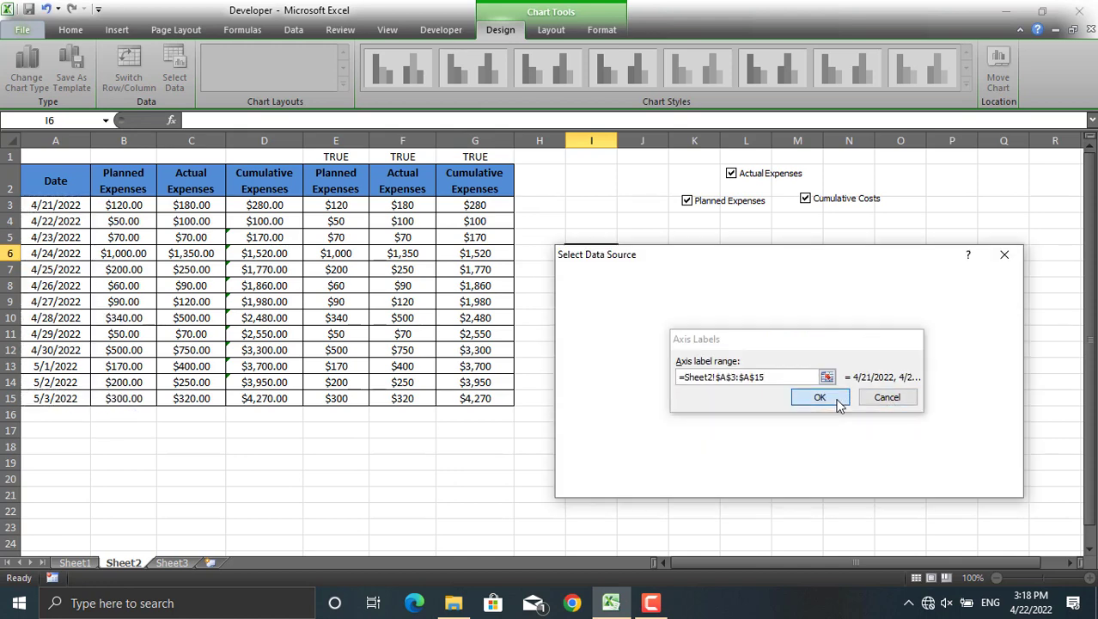
{"action": "left_click", "coordinate": [838, 399]}
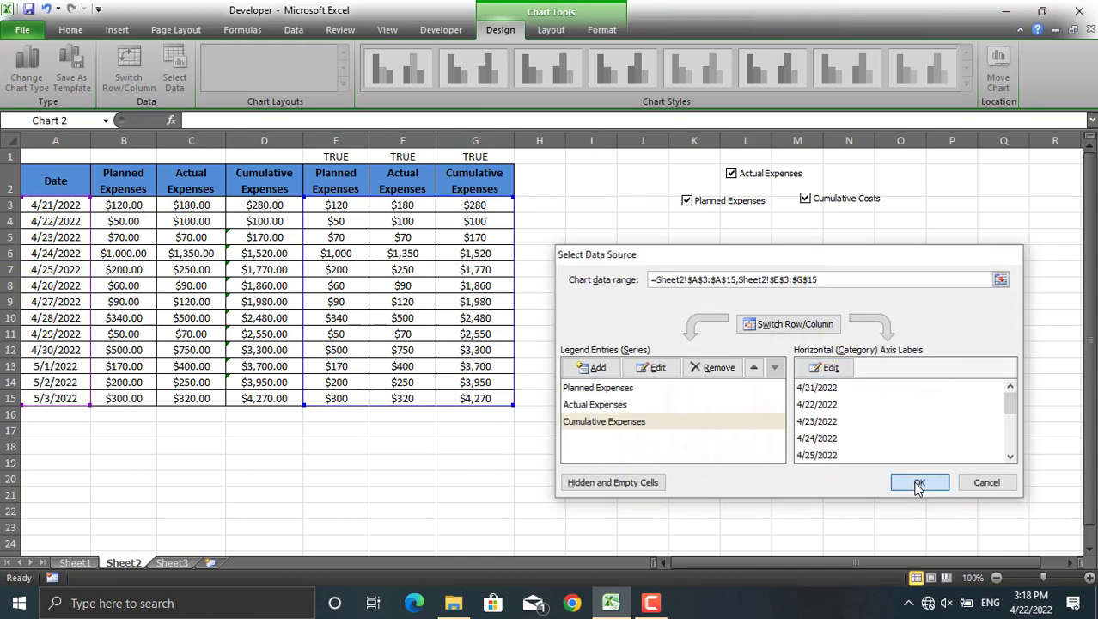
{"action": "left_click", "coordinate": [920, 483]}
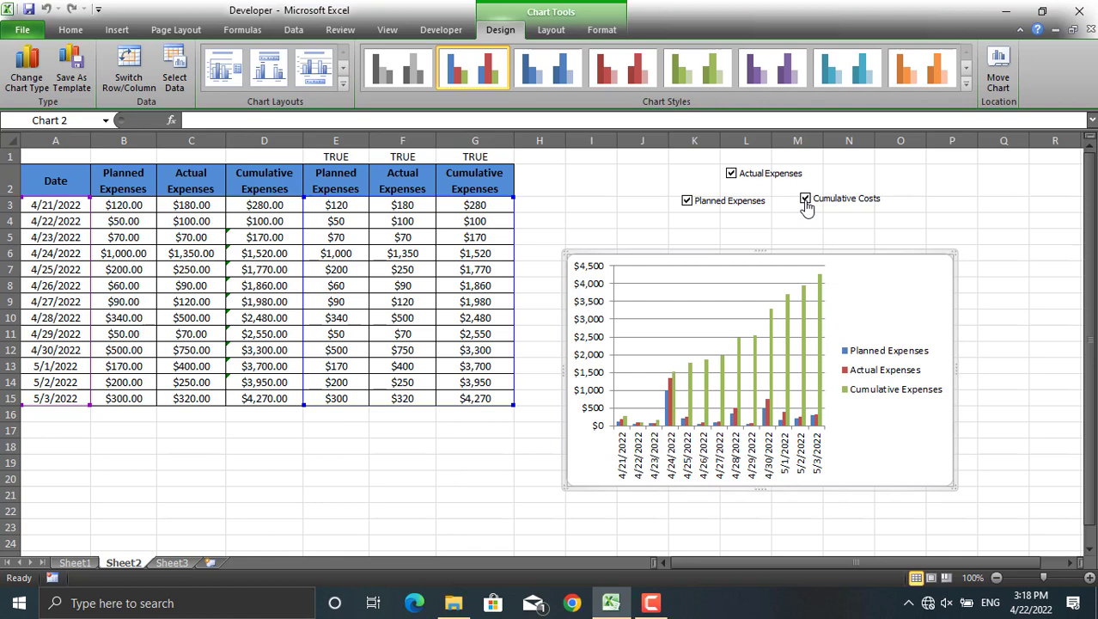
Toggle the Cumulative Costs and Planned Expenses checkboxes off and on, then select the Actual Expenses columns
{"action": "left_click", "coordinate": [805, 199]}
{"action": "left_click", "coordinate": [805, 199]}
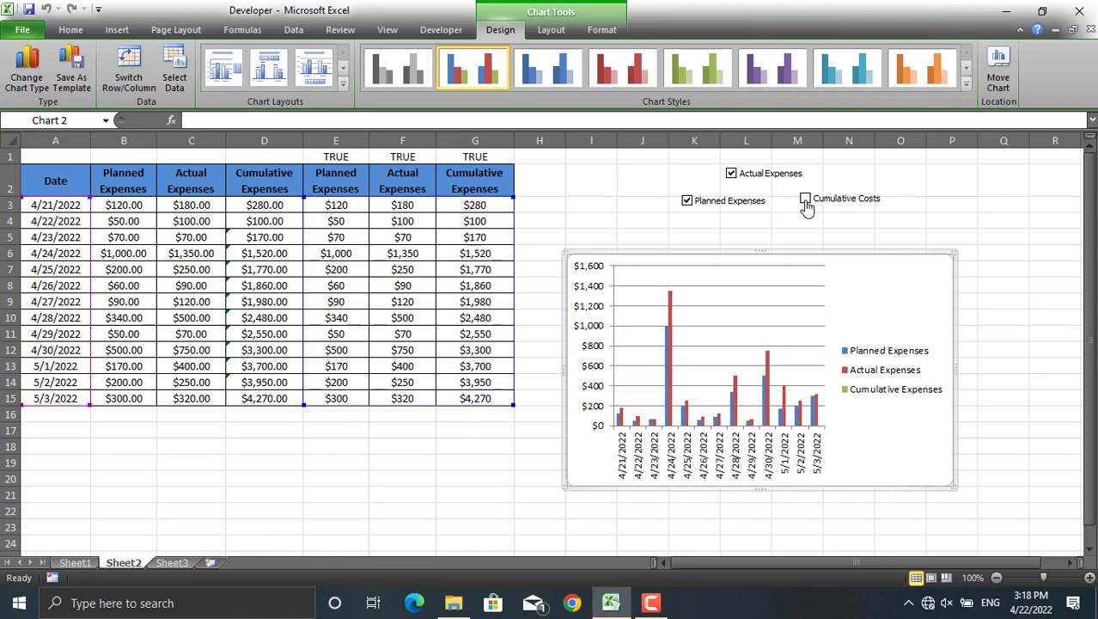
{"action": "left_click", "coordinate": [688, 201]}
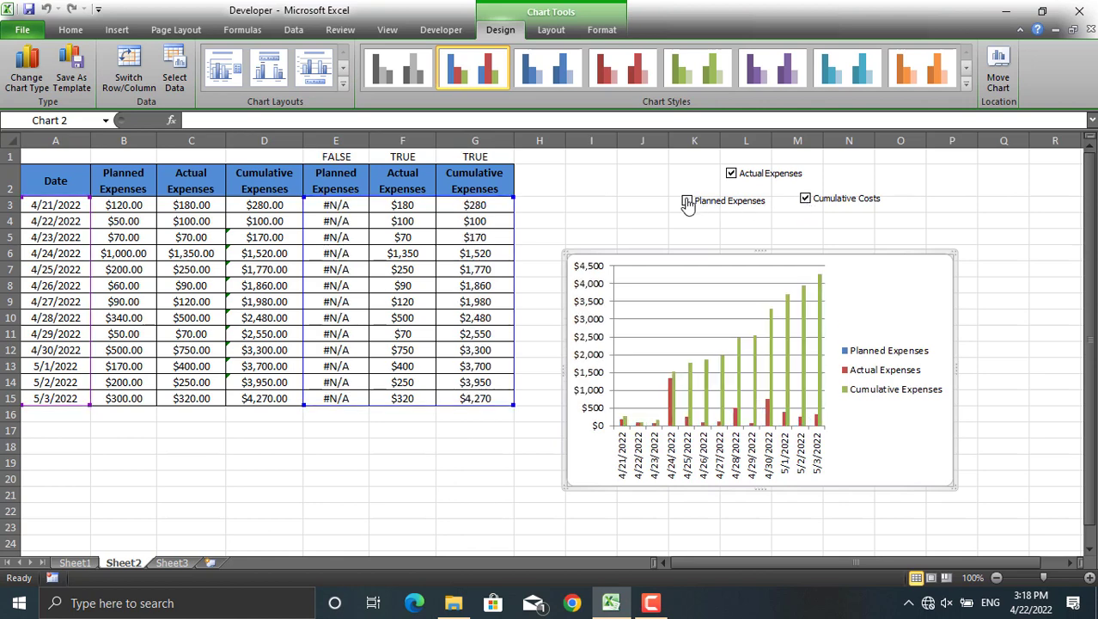
{"action": "left_click", "coordinate": [687, 201]}
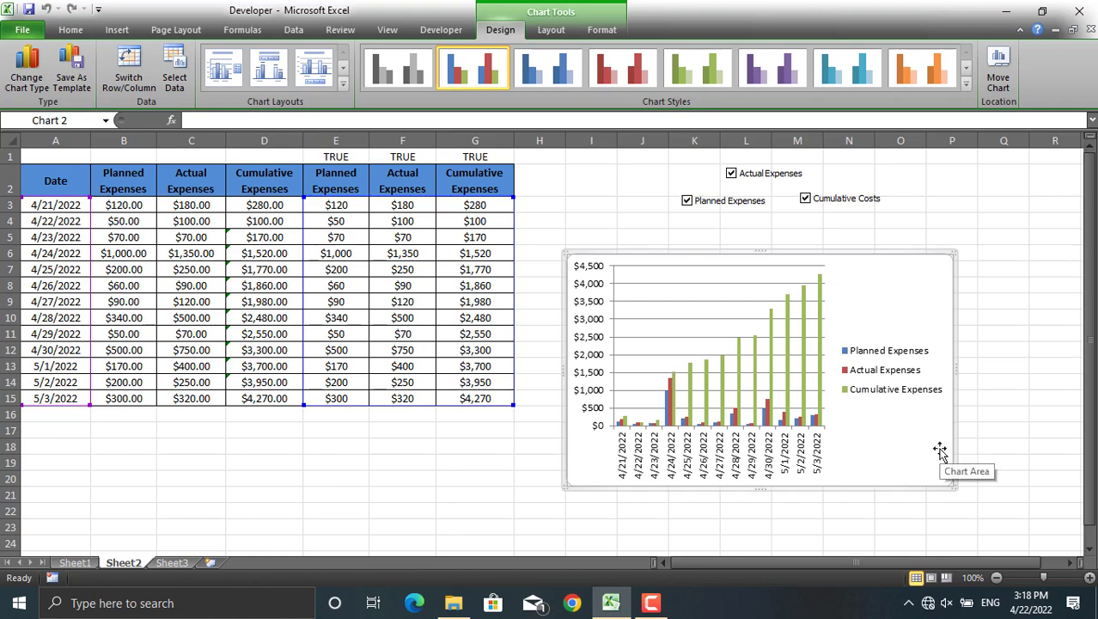
{"action": "key", "text": "Escape"}
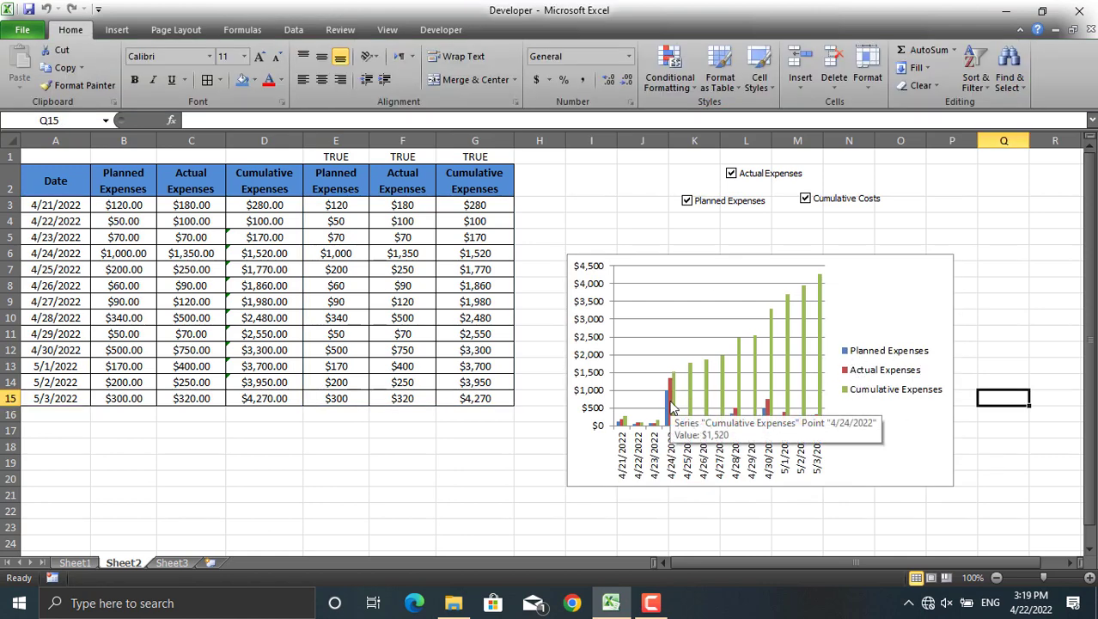
{"action": "left_click", "coordinate": [671, 406]}
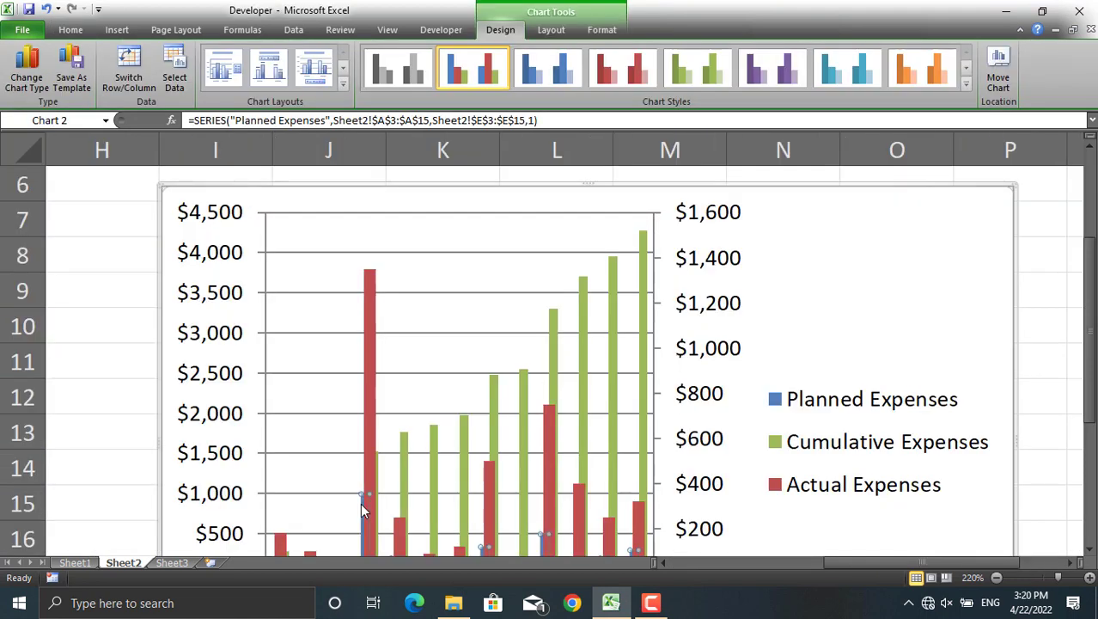
Plot the Planned Expenses series on the secondary axis
{"action": "right_click", "coordinate": [360, 507]}
{"action": "left_click", "coordinate": [418, 494]}
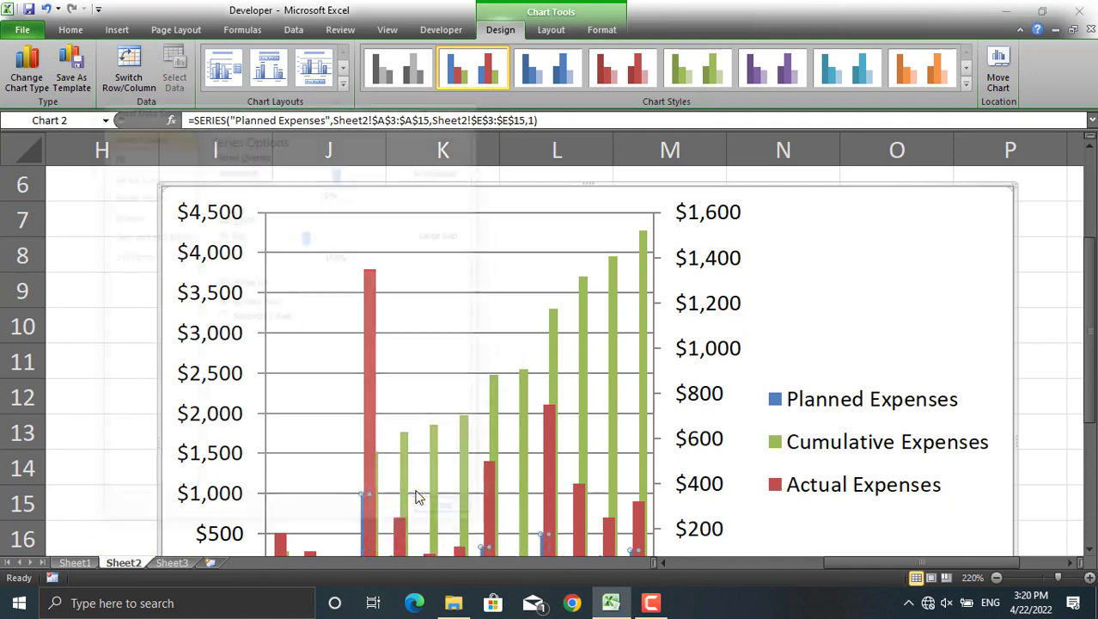
{"action": "left_click", "coordinate": [255, 317]}
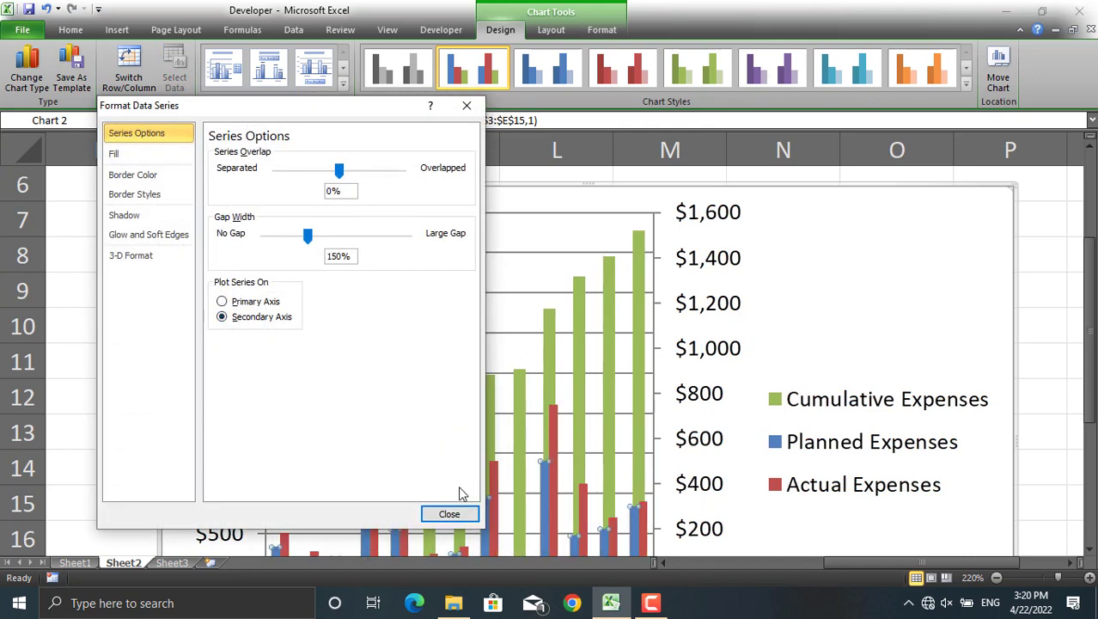
{"action": "left_click", "coordinate": [454, 514]}
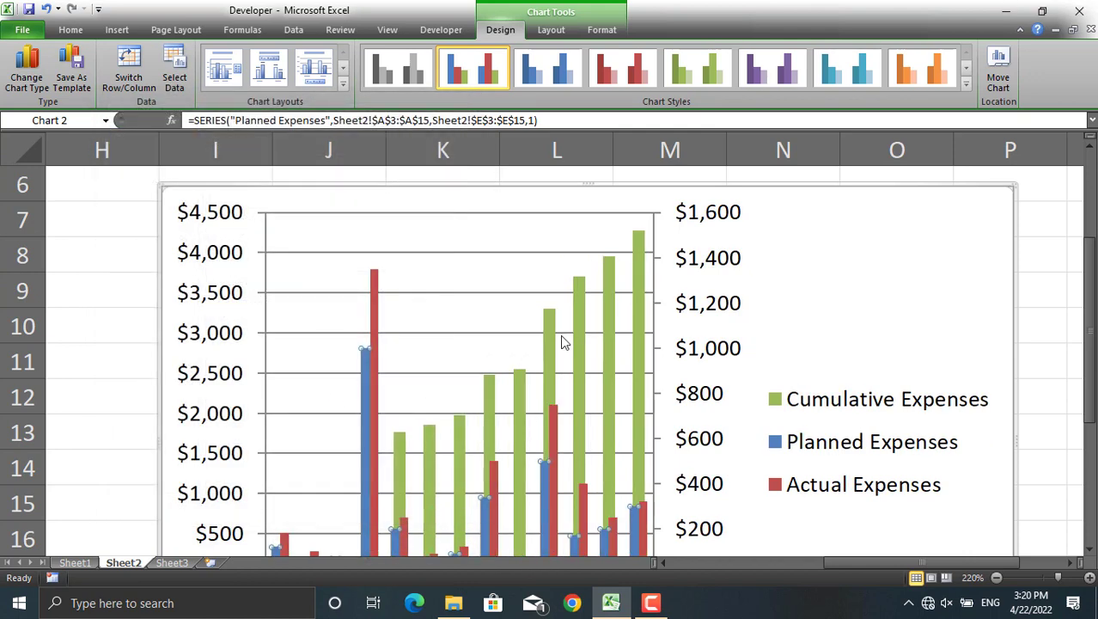
Change the Cumulative Expenses series to a line with markers
{"action": "scroll", "coordinate": [560, 341], "scroll_direction": "down", "scroll_amount": 8, "text": "ctrl"}
{"action": "left_click", "coordinate": [687, 380]}
{"action": "right_click", "coordinate": [687, 381]}
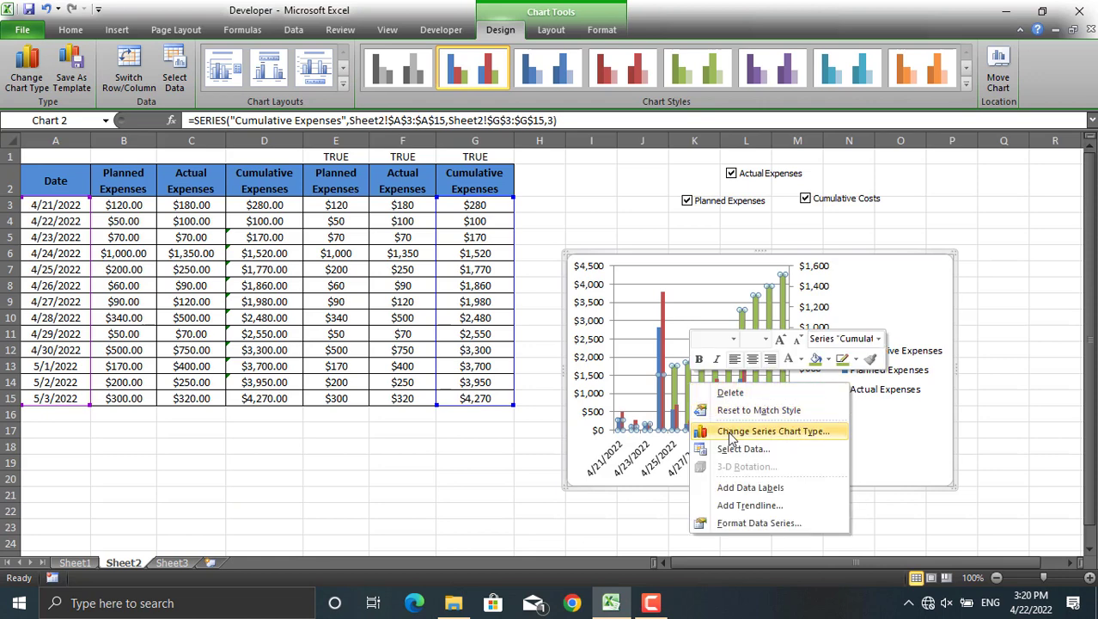
{"action": "left_click", "coordinate": [732, 431]}
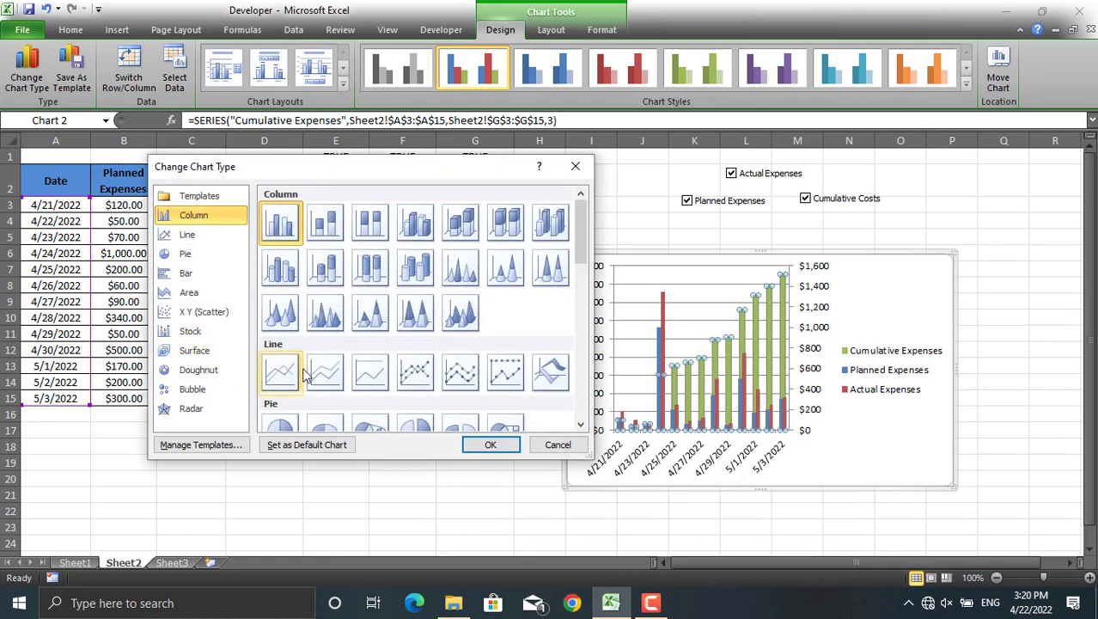
{"action": "left_click", "coordinate": [419, 376]}
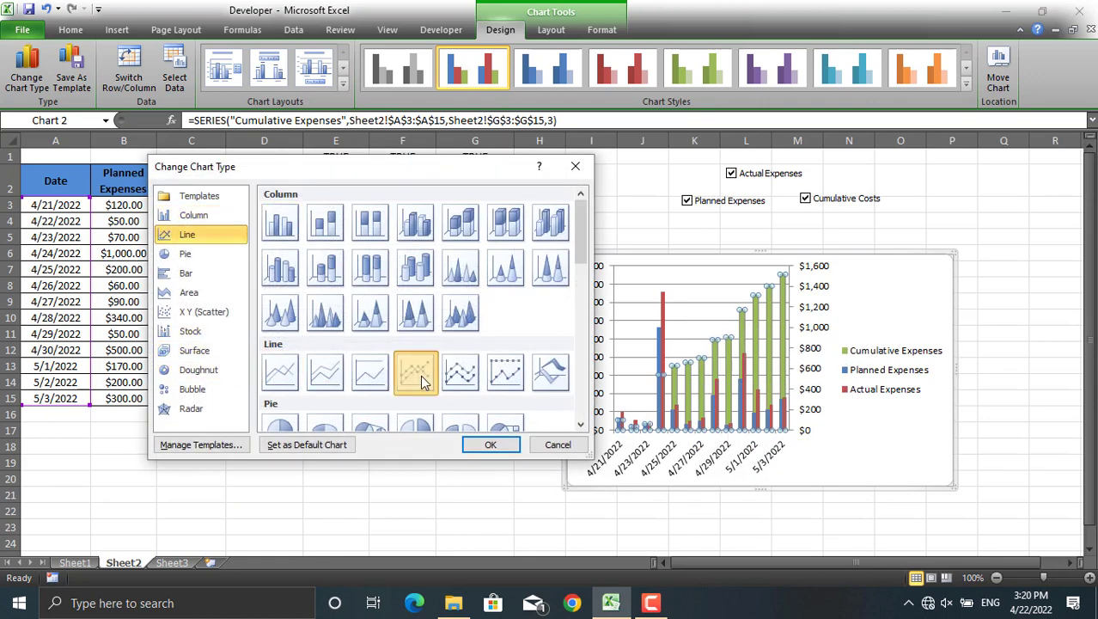
{"action": "left_click", "coordinate": [491, 444]}
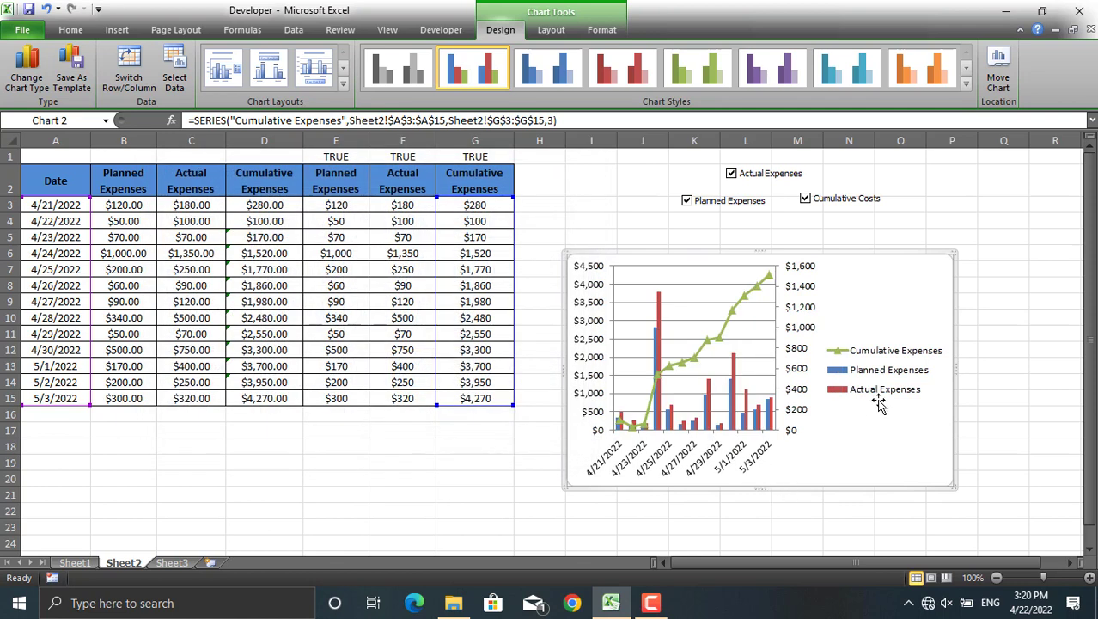
Move the chart legend to the bottom
{"action": "left_click", "coordinate": [880, 397]}
{"action": "right_click", "coordinate": [881, 395]}
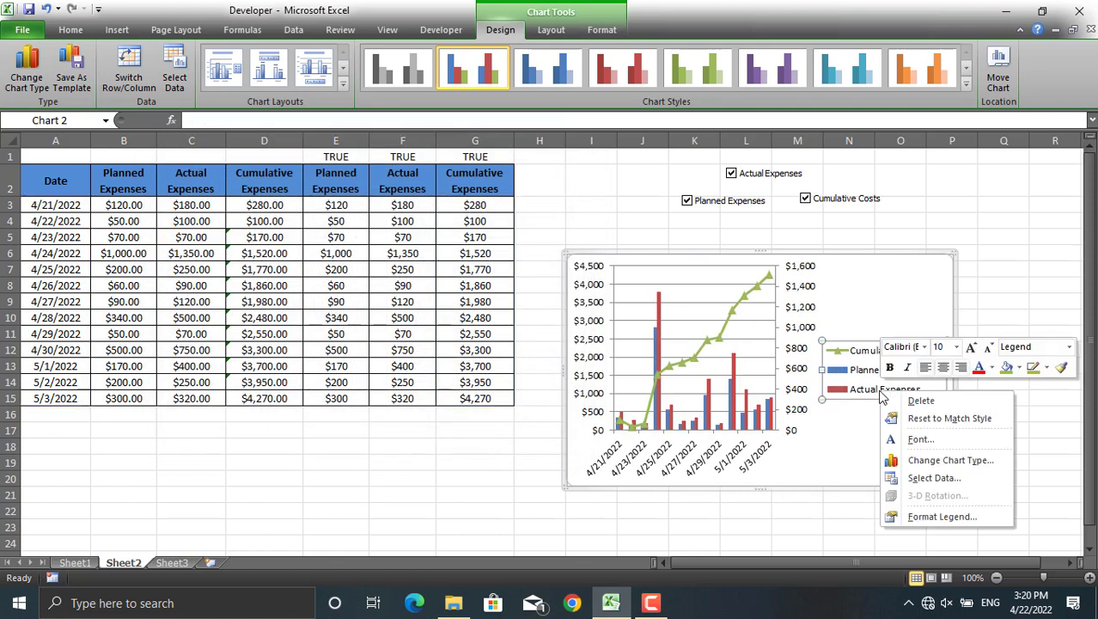
{"action": "left_click", "coordinate": [933, 514]}
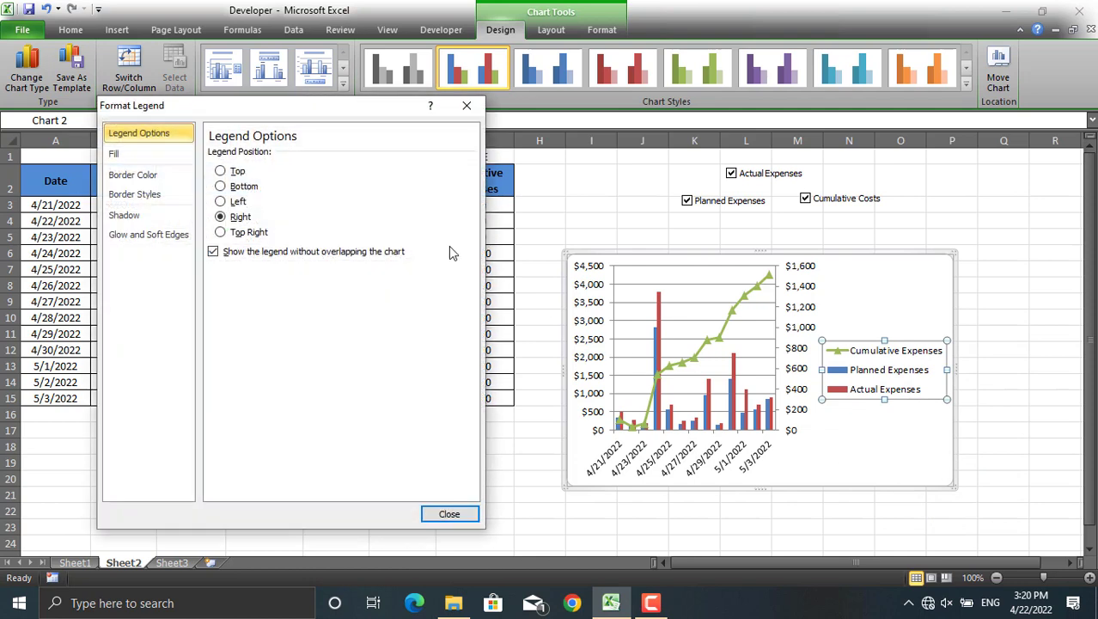
{"action": "left_click", "coordinate": [243, 187]}
{"action": "left_click", "coordinate": [449, 514]}
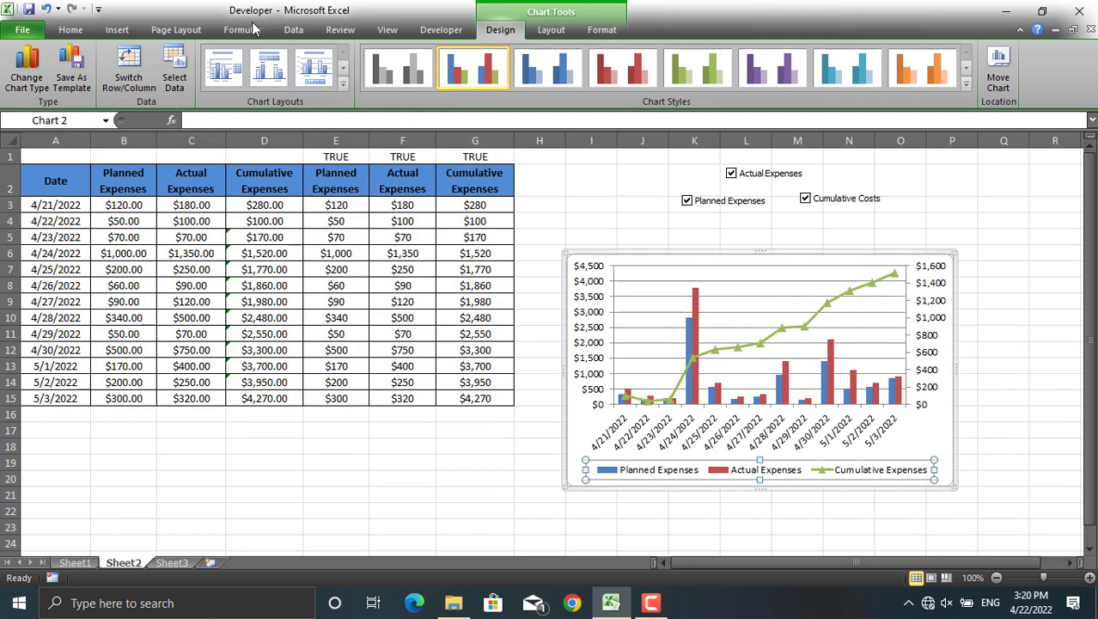
{"action": "left_click", "coordinate": [542, 31]}
Move the Actual Expenses checkbox onto the top of the chart
{"action": "left_click", "coordinate": [732, 173]}
{"action": "right_click", "coordinate": [775, 175]}
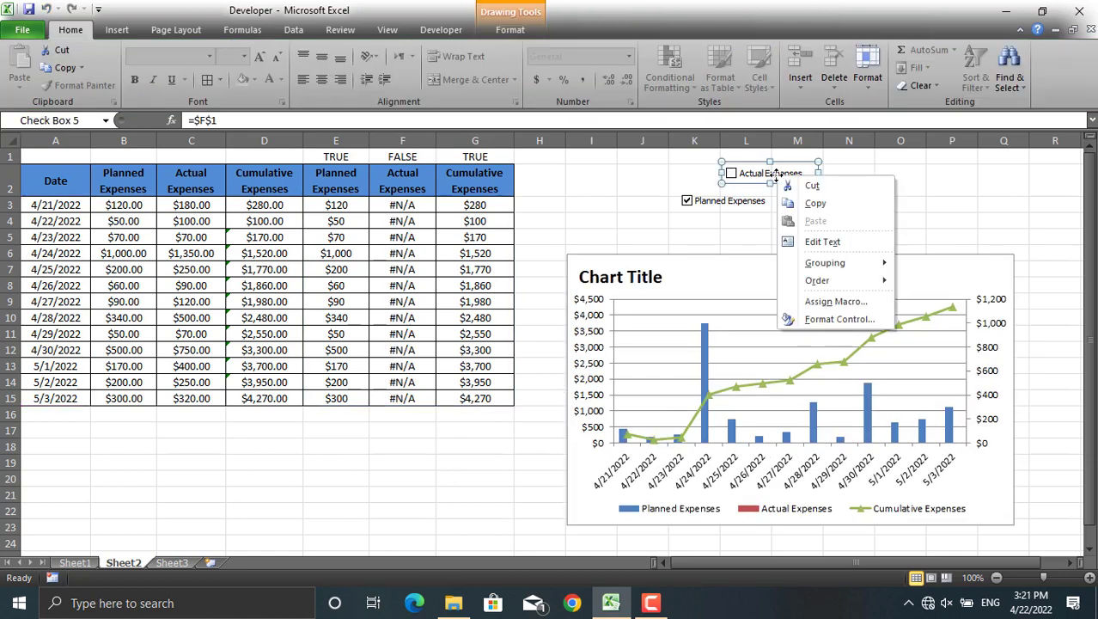
{"action": "left_click", "coordinate": [746, 185]}
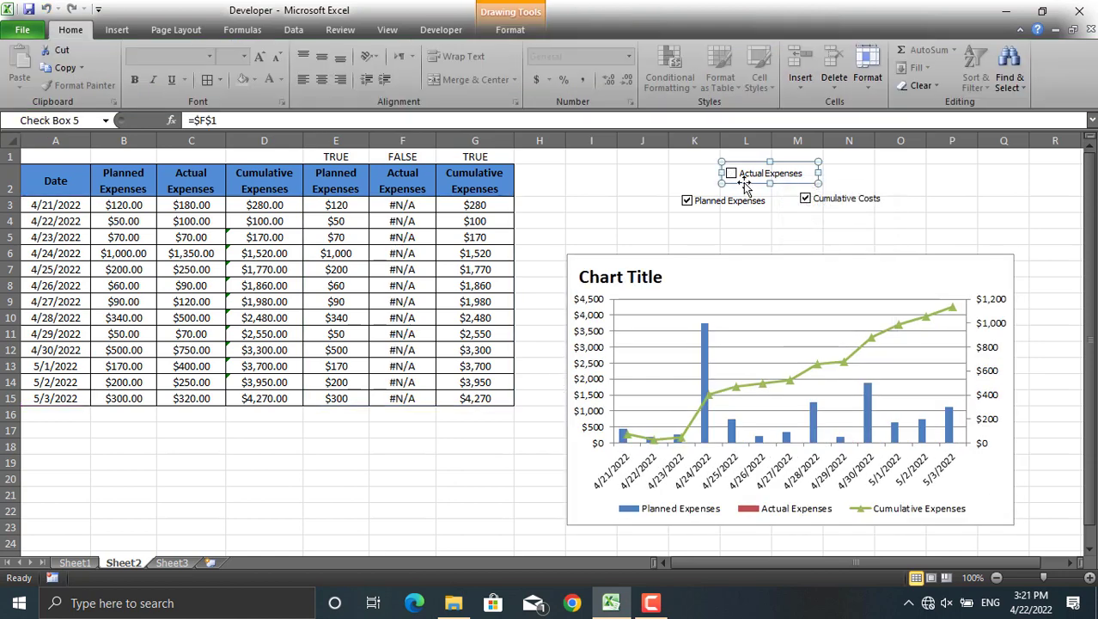
{"action": "left_click_drag", "start_coordinate": [744, 183], "coordinate": [818, 287]}
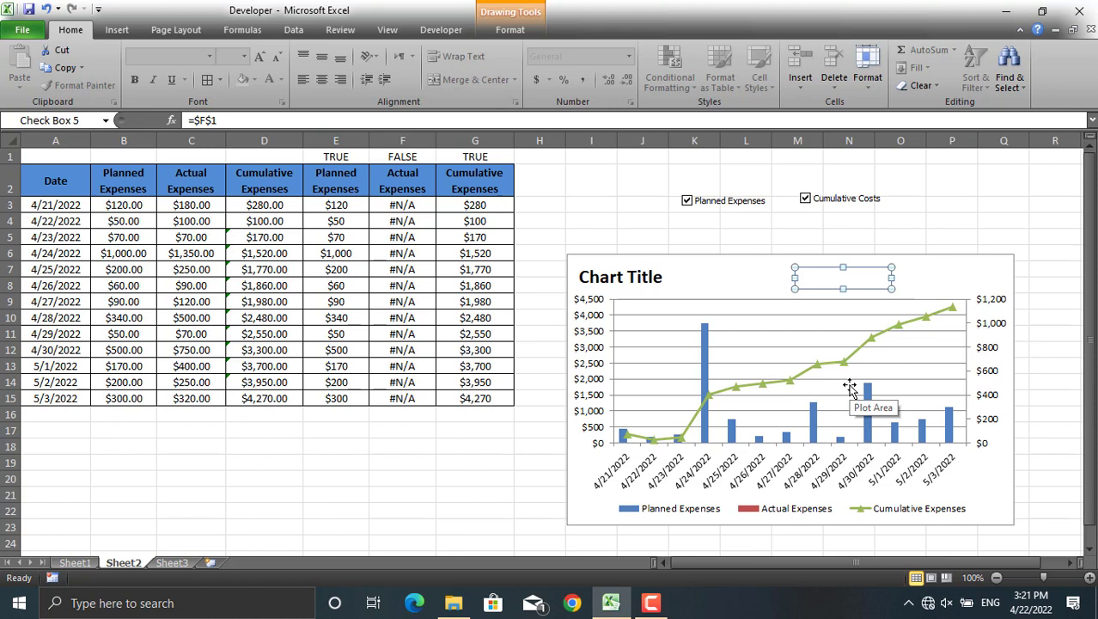
Send the chart backward so the Actual Expenses checkbox sits on top
{"action": "left_click", "coordinate": [944, 253]}
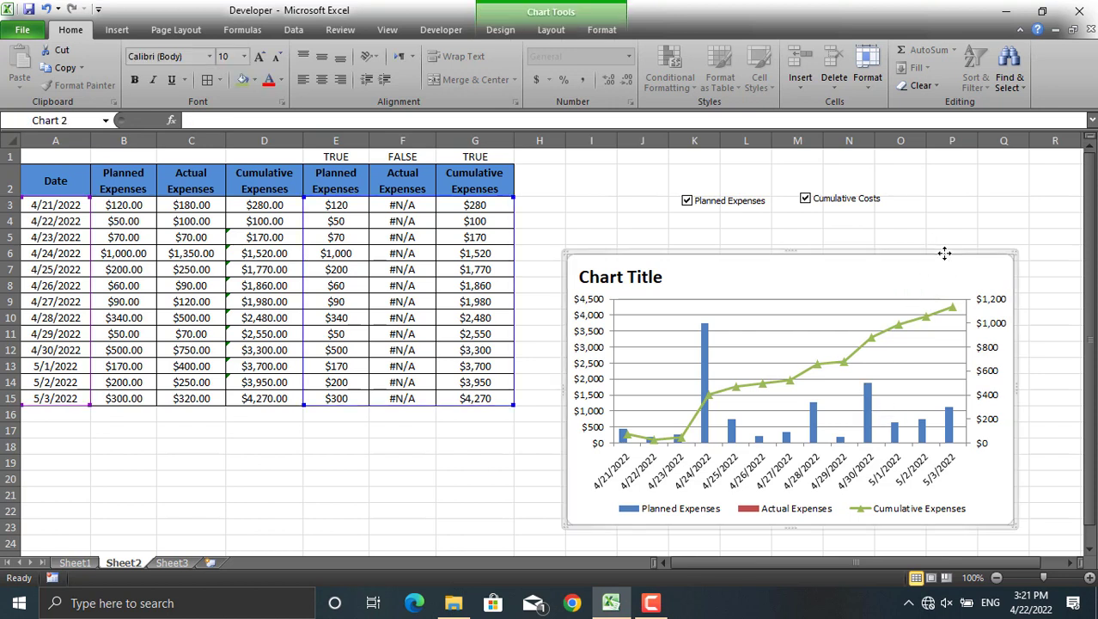
{"action": "left_click", "coordinate": [601, 29]}
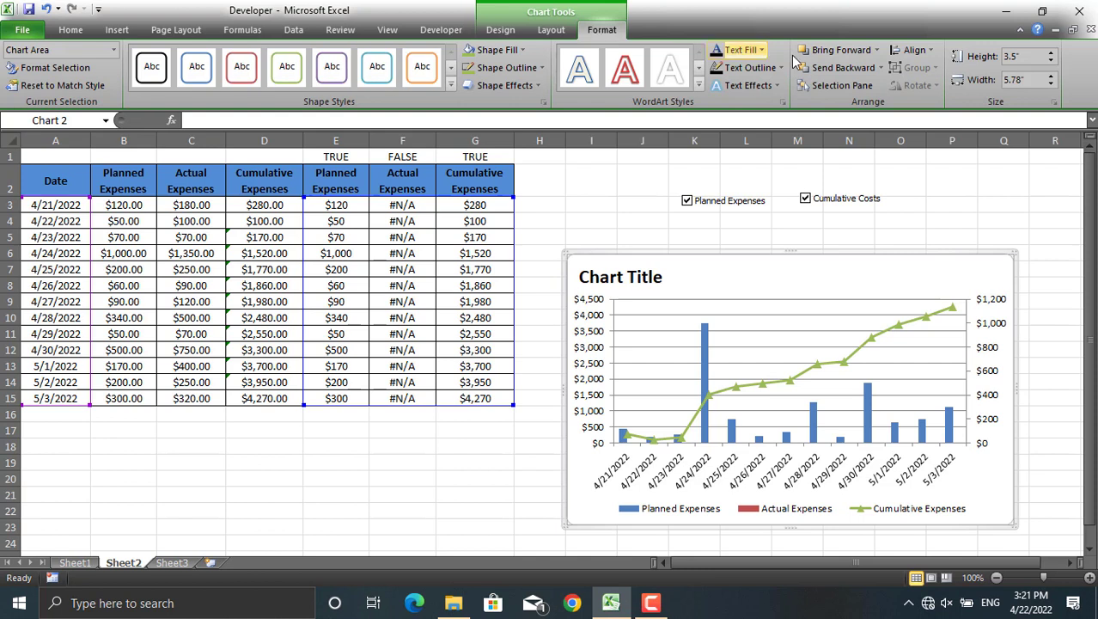
{"action": "left_click", "coordinate": [880, 69]}
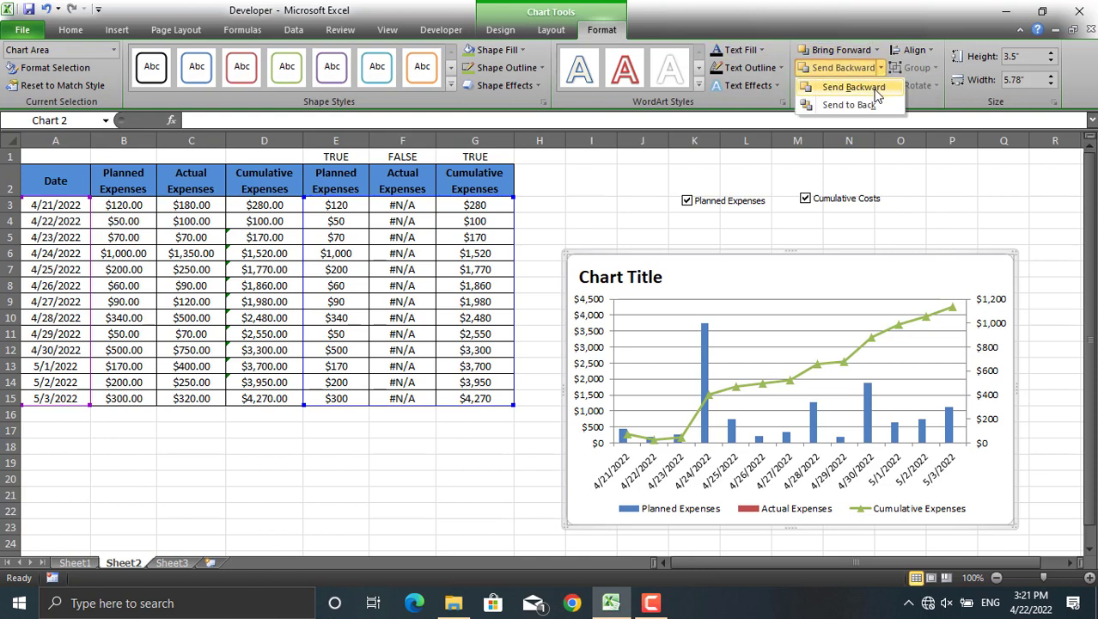
{"action": "left_click", "coordinate": [874, 87]}
{"action": "left_click", "coordinate": [879, 69]}
{"action": "left_click", "coordinate": [877, 87]}
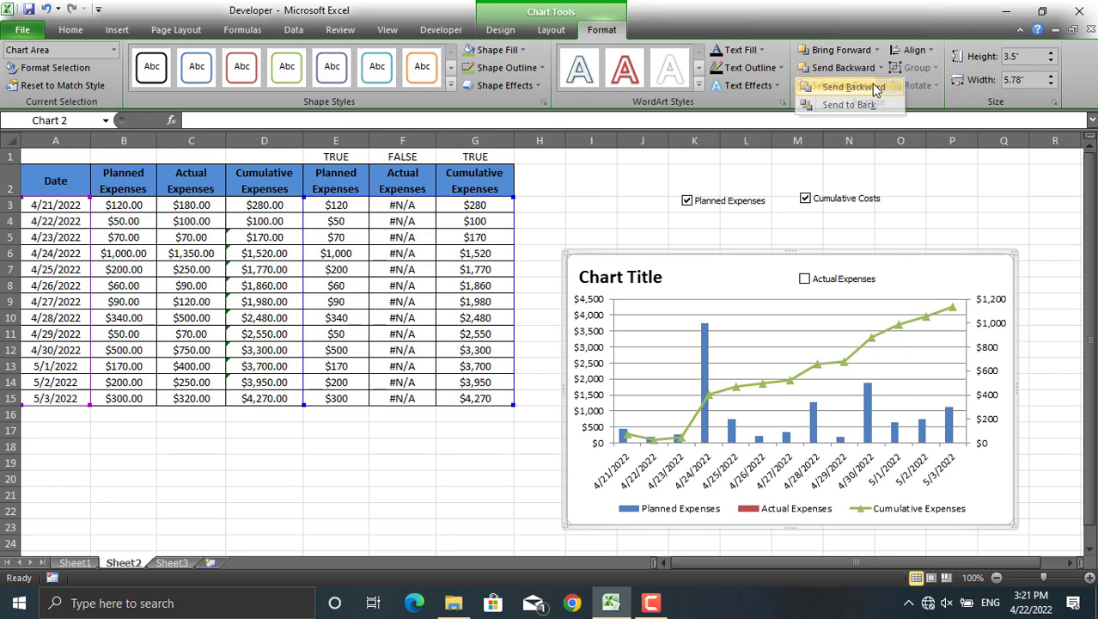
Test the in-chart checkboxes by toggling Actual Expenses and hiding Planned Expenses
{"action": "left_click", "coordinate": [830, 285]}
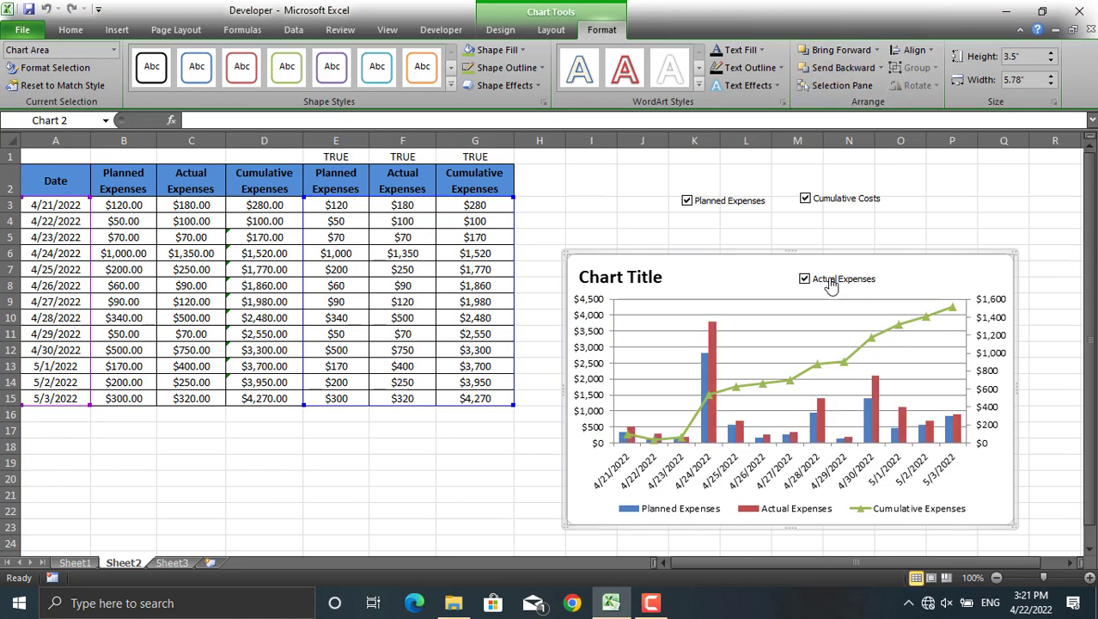
{"action": "left_click", "coordinate": [804, 279]}
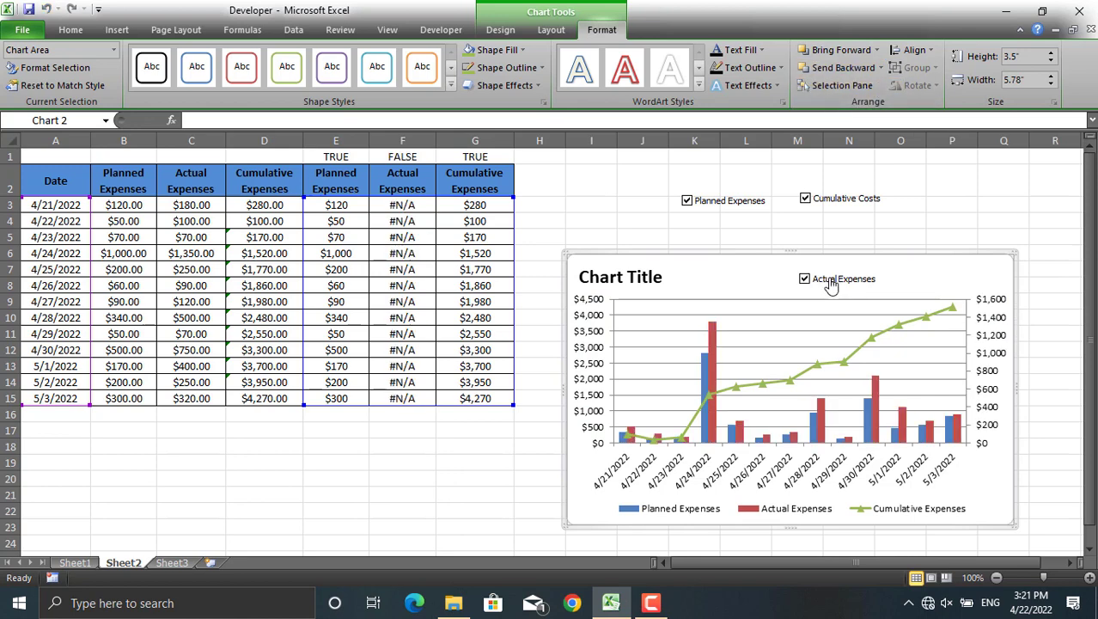
{"action": "left_click", "coordinate": [748, 211]}
Move the Planned Expenses checkbox into the chart's top row
{"action": "right_click", "coordinate": [746, 210]}
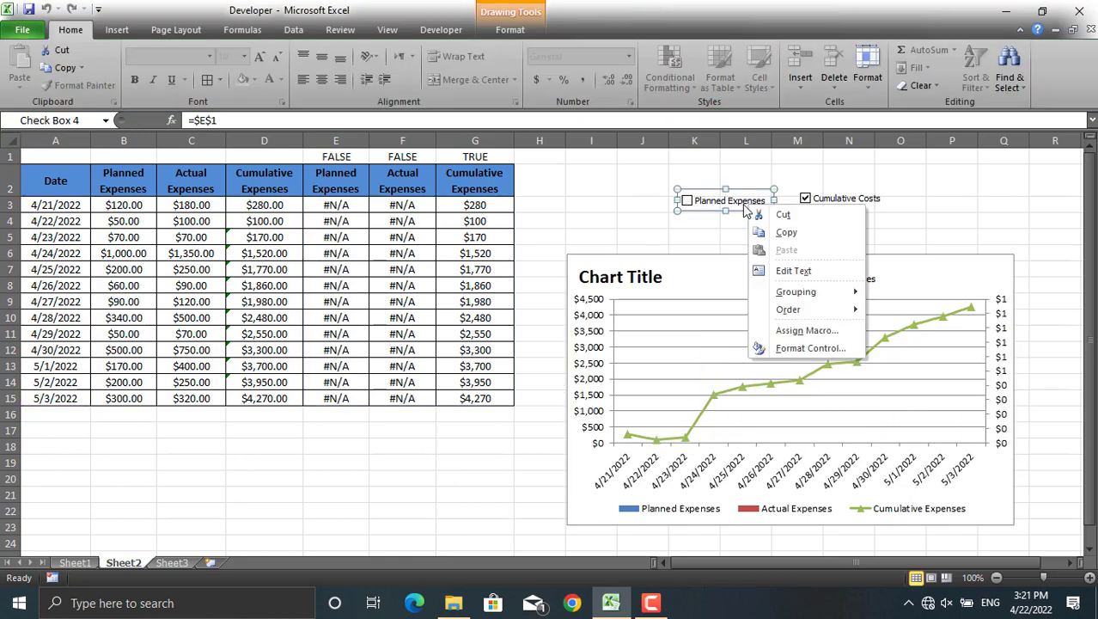
{"action": "key", "text": "Escape"}
{"action": "left_click_drag", "start_coordinate": [738, 213], "coordinate": [753, 277]}
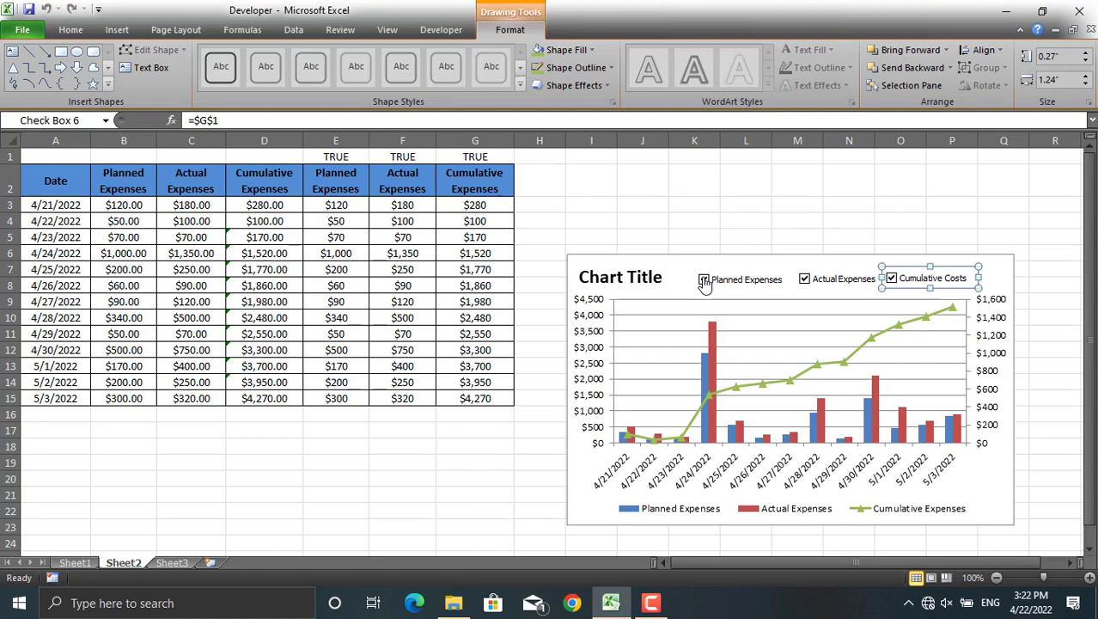
Test the Planned, Actual and Cumulative checkboxes, leaving every series shown
{"action": "left_click", "coordinate": [705, 280]}
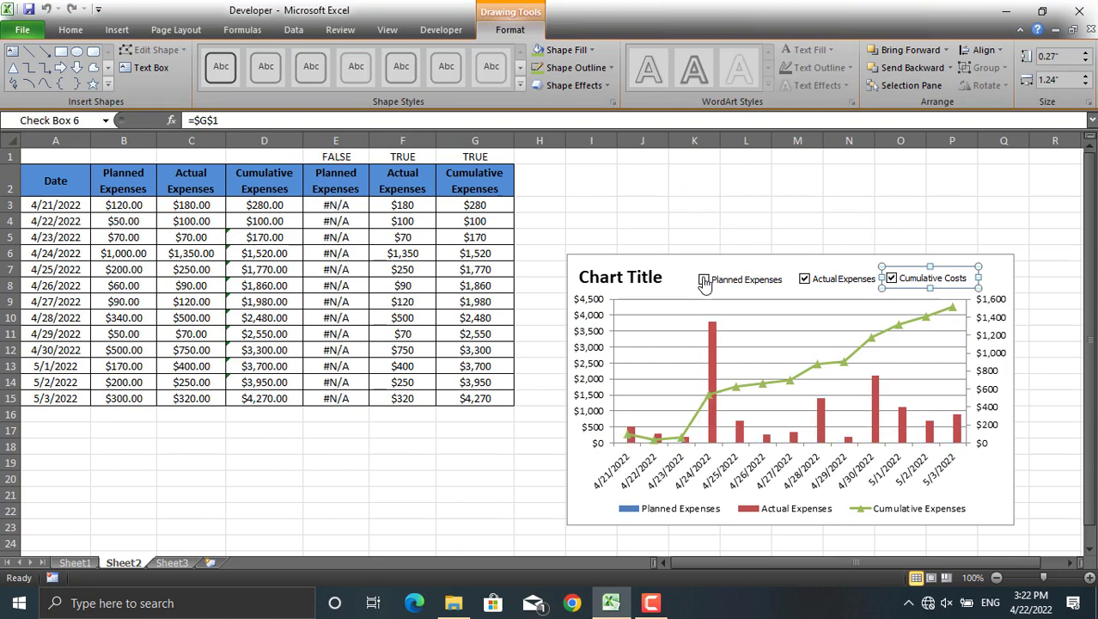
{"action": "left_click", "coordinate": [803, 286]}
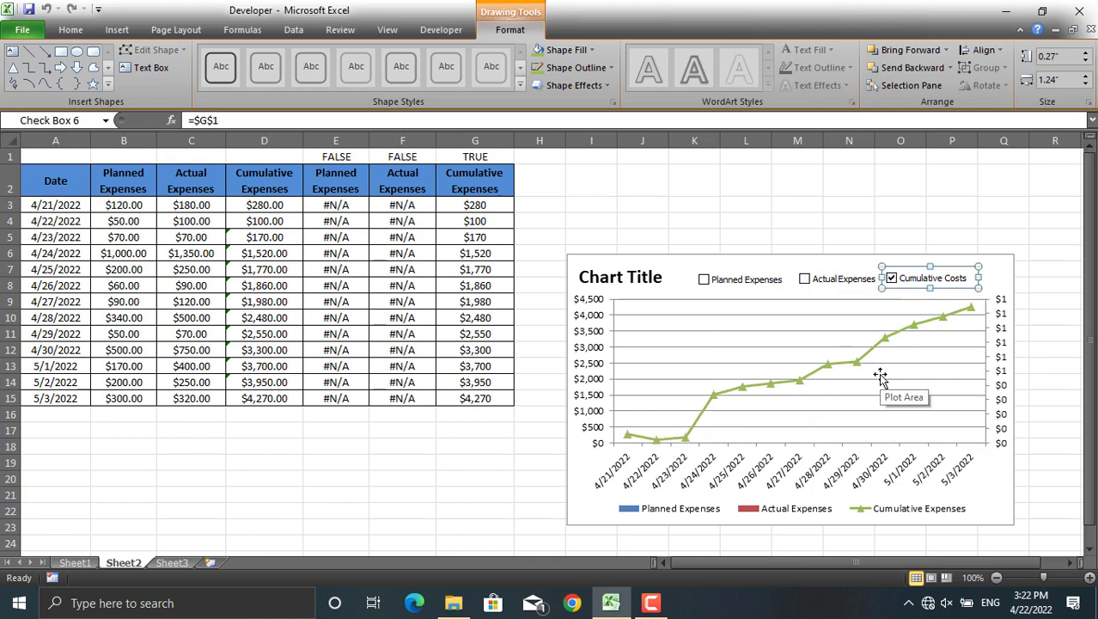
{"action": "left_click", "coordinate": [833, 279]}
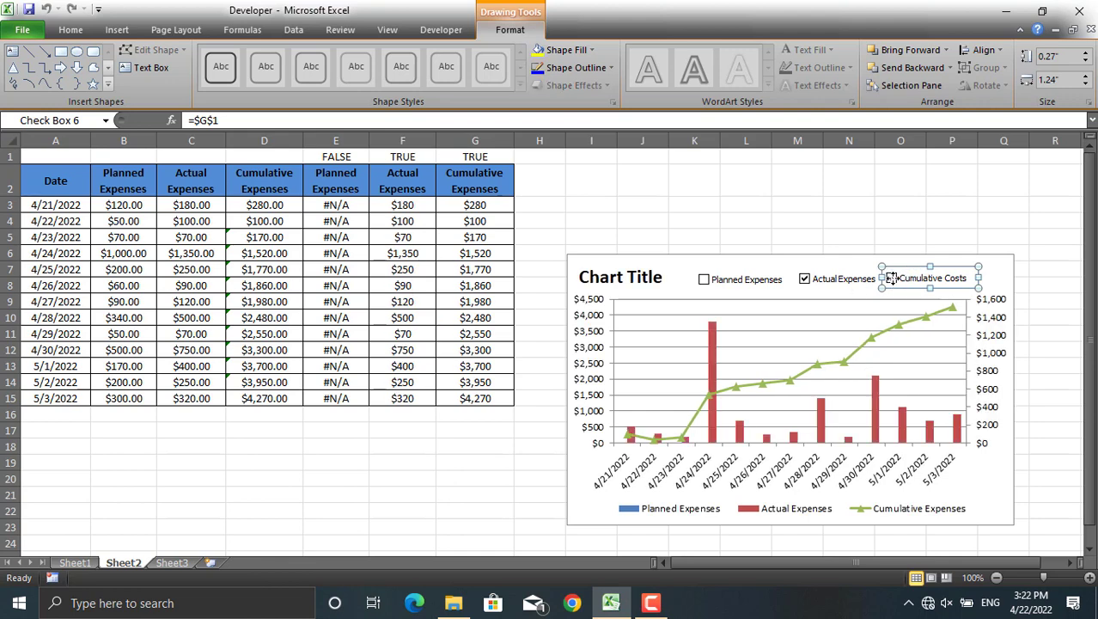
{"action": "left_click", "coordinate": [929, 223]}
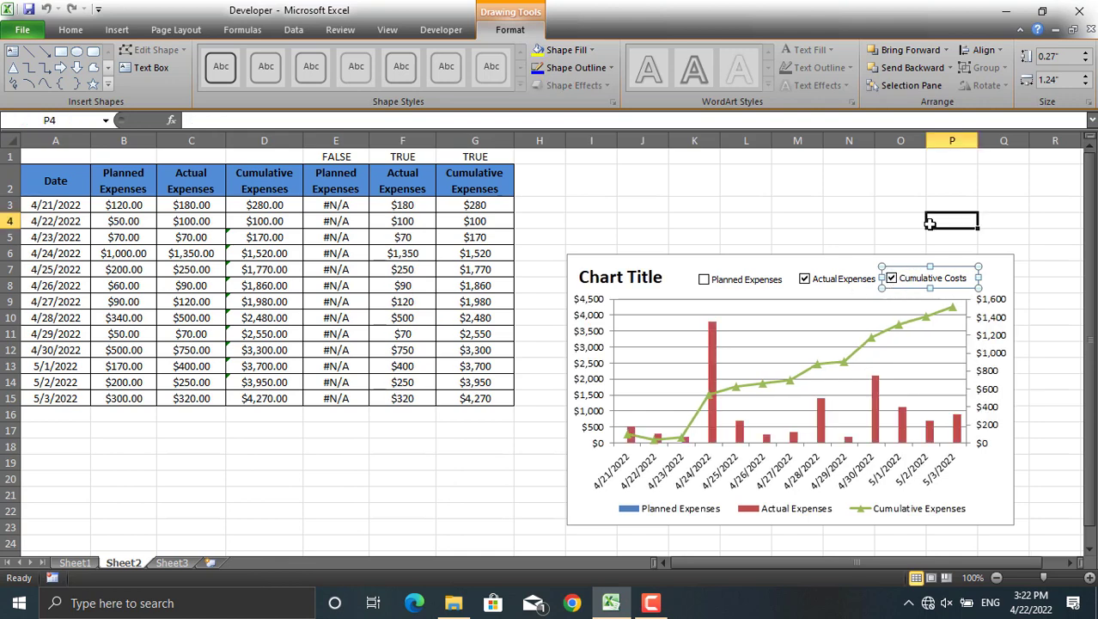
{"action": "left_click", "coordinate": [892, 280]}
{"action": "left_click", "coordinate": [893, 281]}
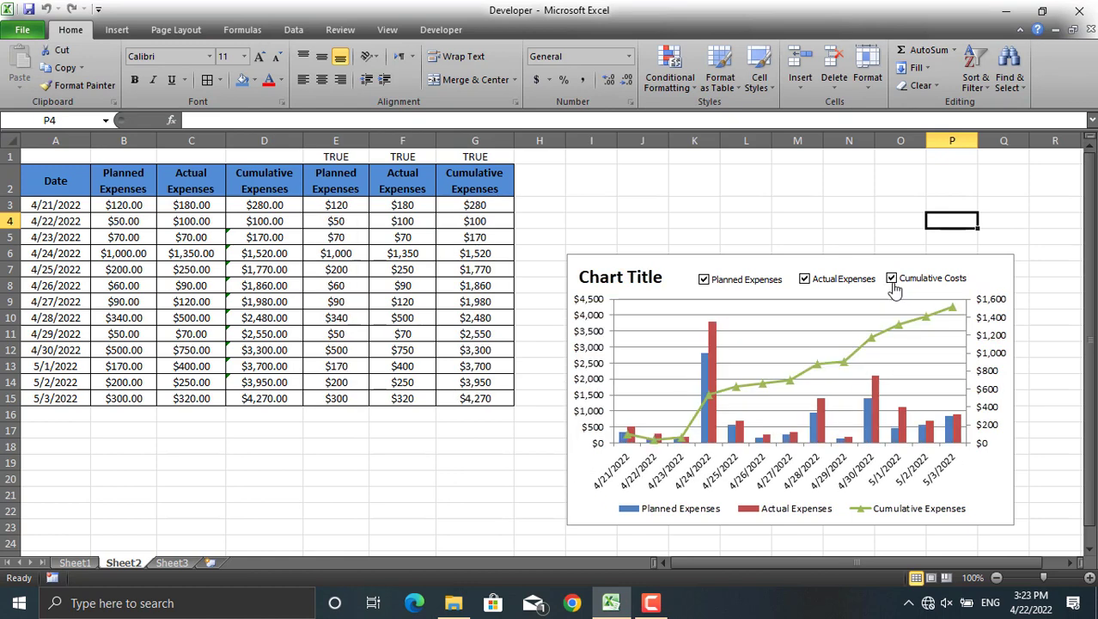